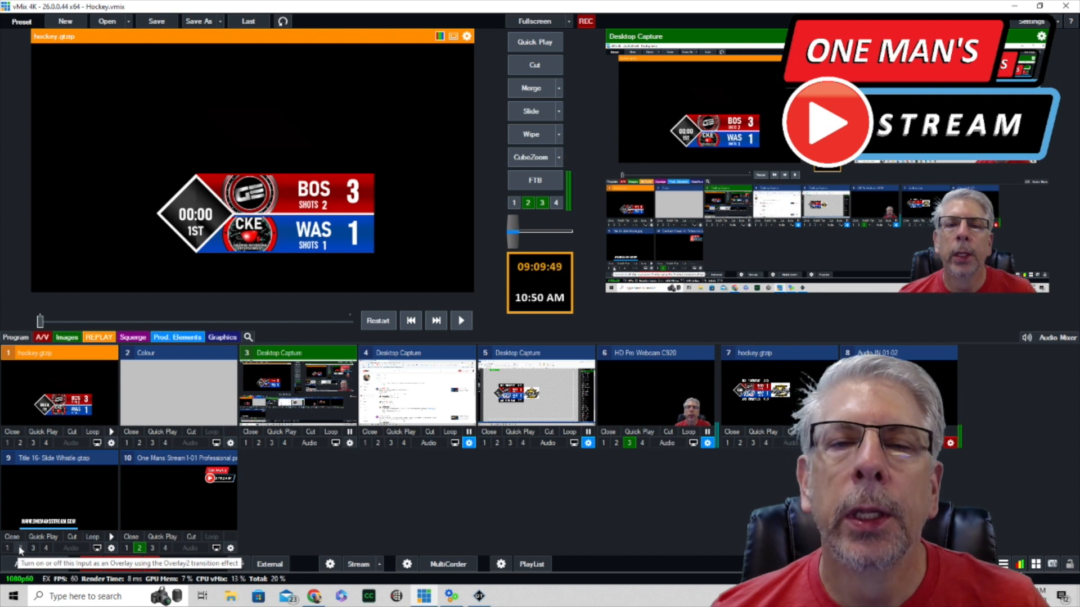
{"action": "left_click", "coordinate": [20, 548]}
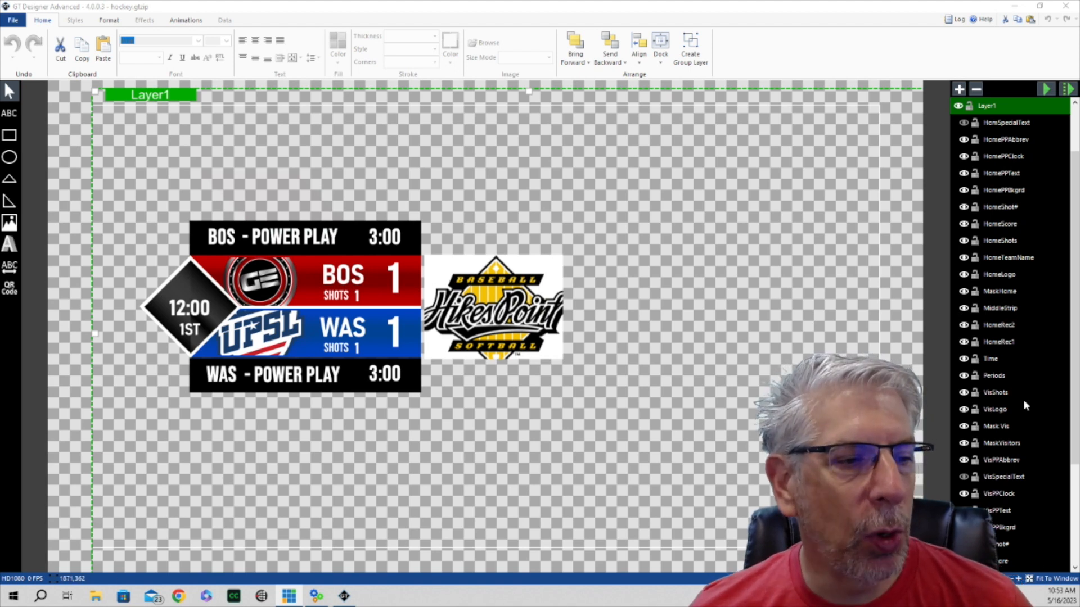
Step: Examine the scoreboard's power play bars and object list, showing and hiding VisSpecialText to see where it sits
{"action": "scroll", "coordinate": [1042, 417], "scroll_direction": "down", "scroll_amount": 3}
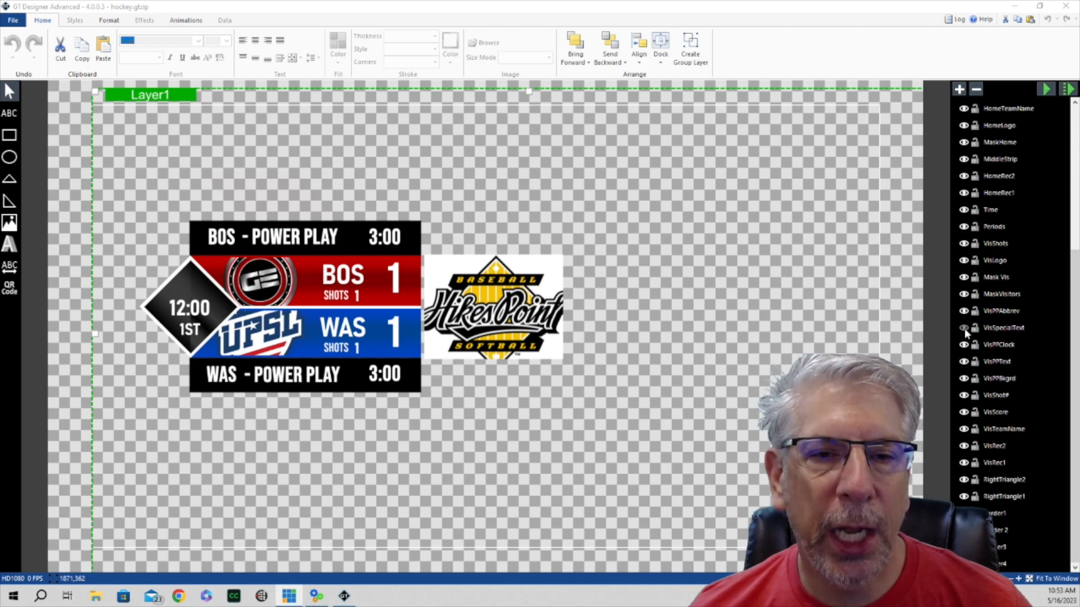
{"action": "left_click", "coordinate": [965, 330]}
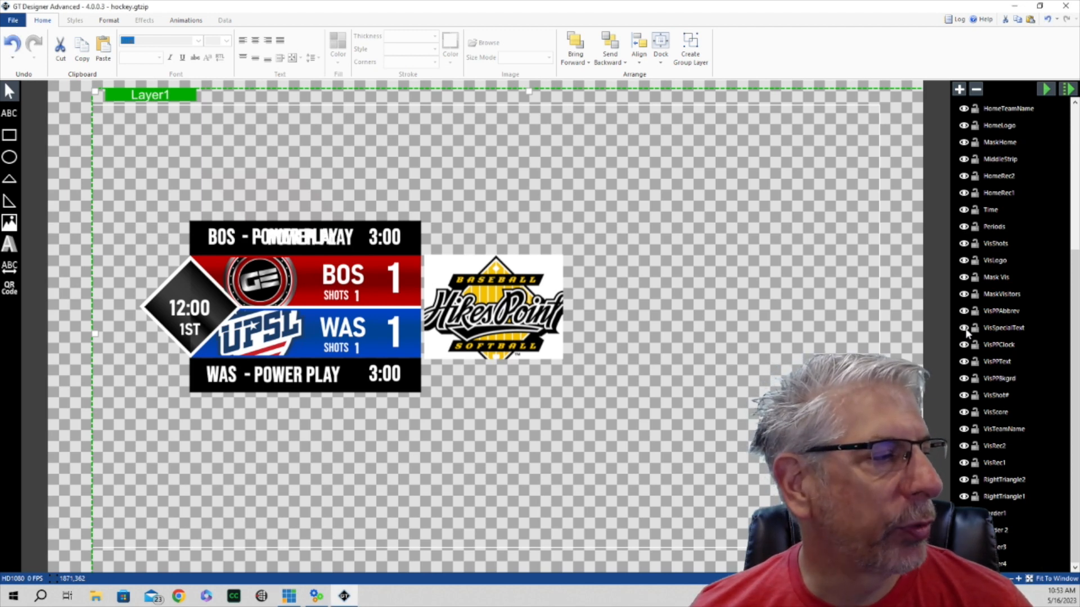
{"action": "left_click", "coordinate": [964, 331]}
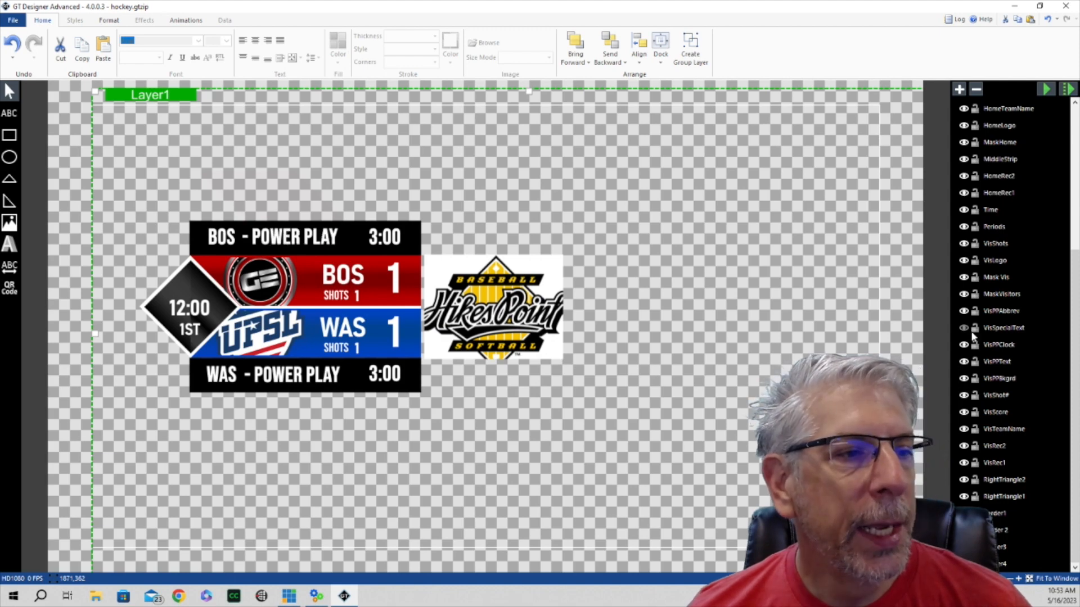
{"action": "scroll", "coordinate": [974, 338], "scroll_direction": "up", "scroll_amount": 4}
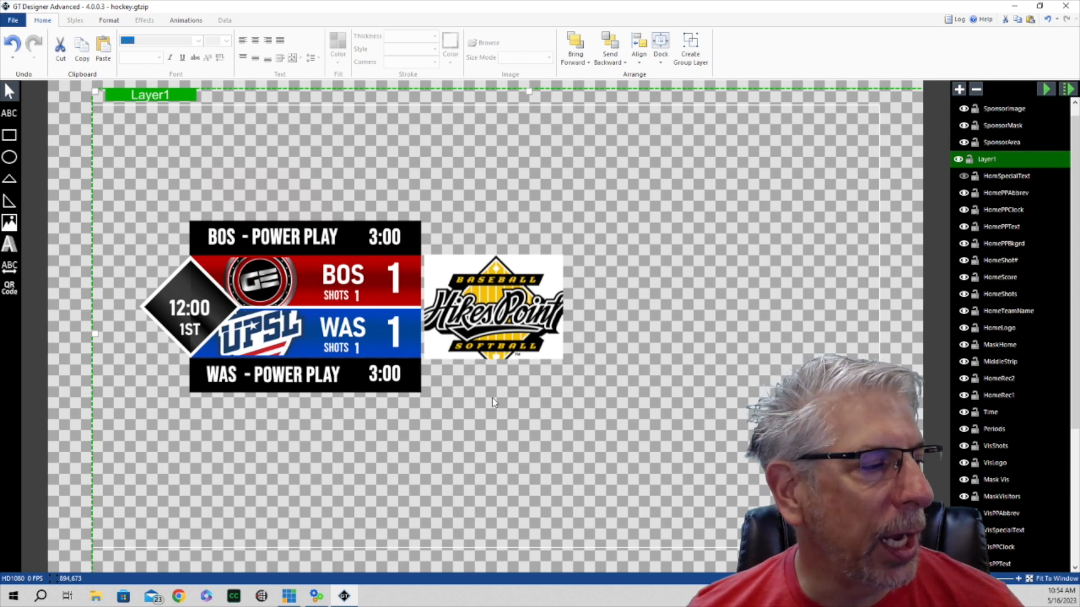
{"action": "left_click", "coordinate": [394, 381]}
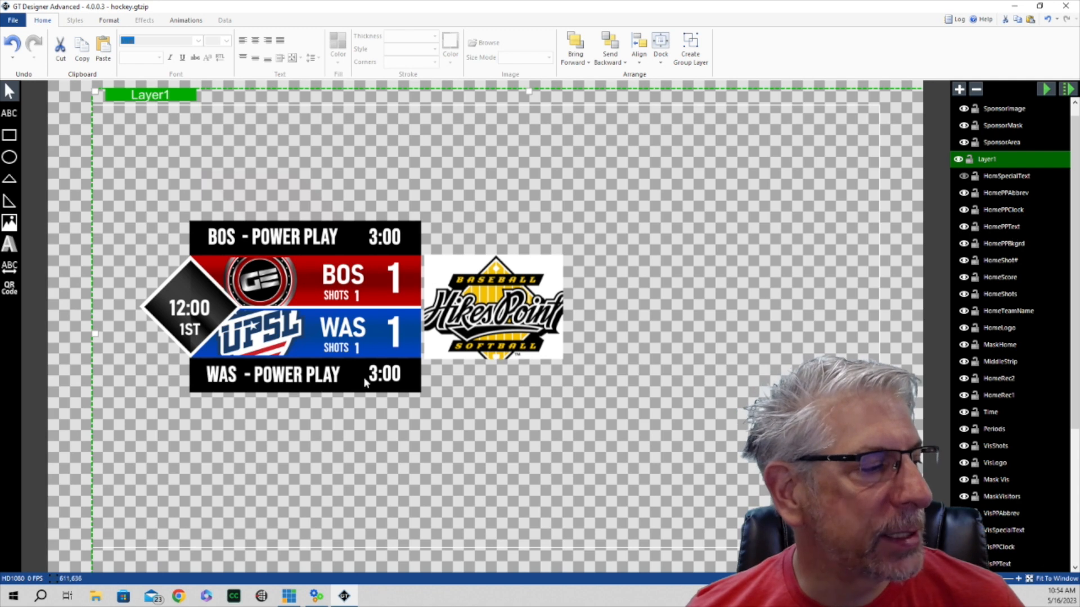
{"action": "left_click", "coordinate": [293, 376]}
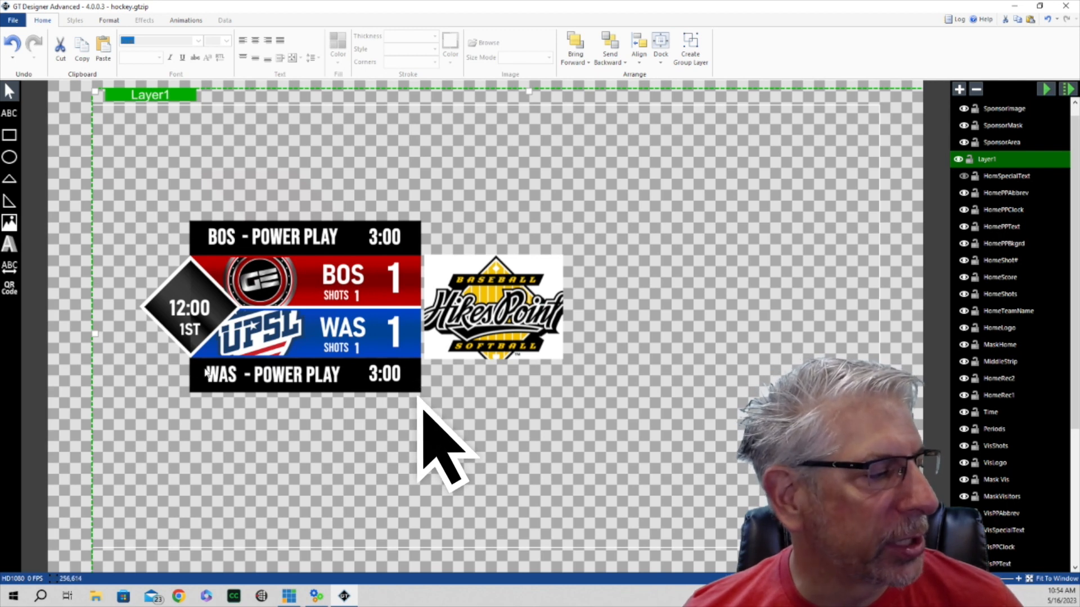
{"action": "scroll", "coordinate": [1027, 280], "scroll_direction": "down", "scroll_amount": 4}
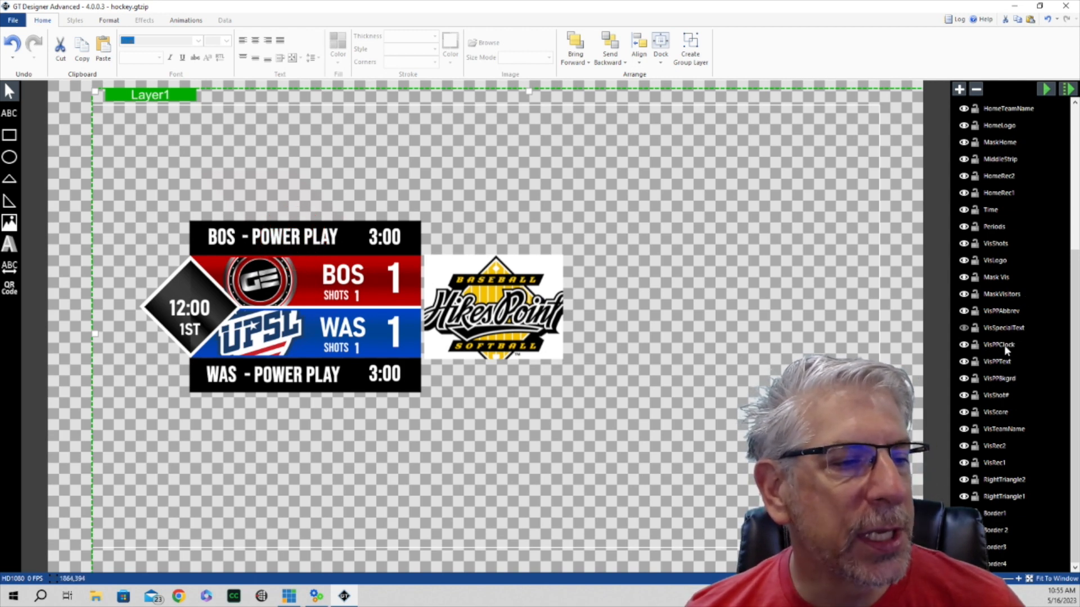
{"action": "left_click", "coordinate": [385, 238]}
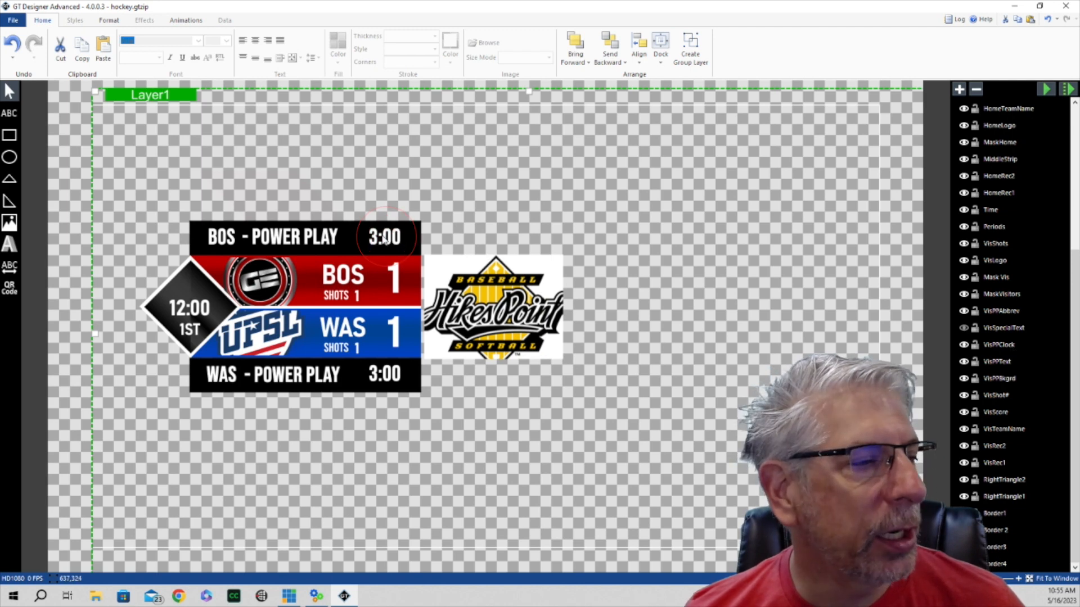
{"action": "left_click", "coordinate": [963, 328]}
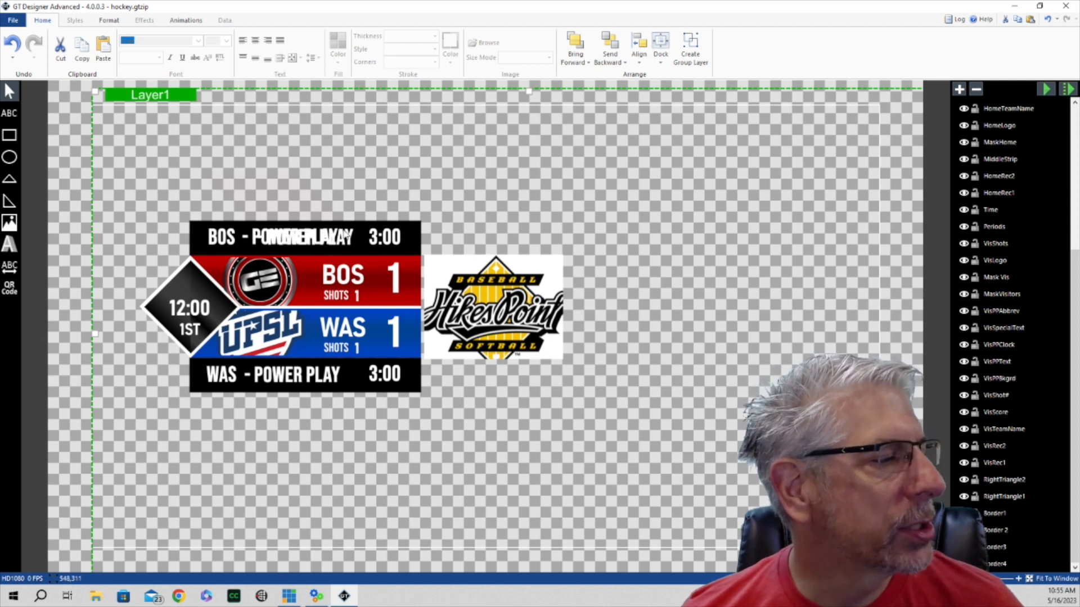
{"action": "left_click", "coordinate": [963, 328]}
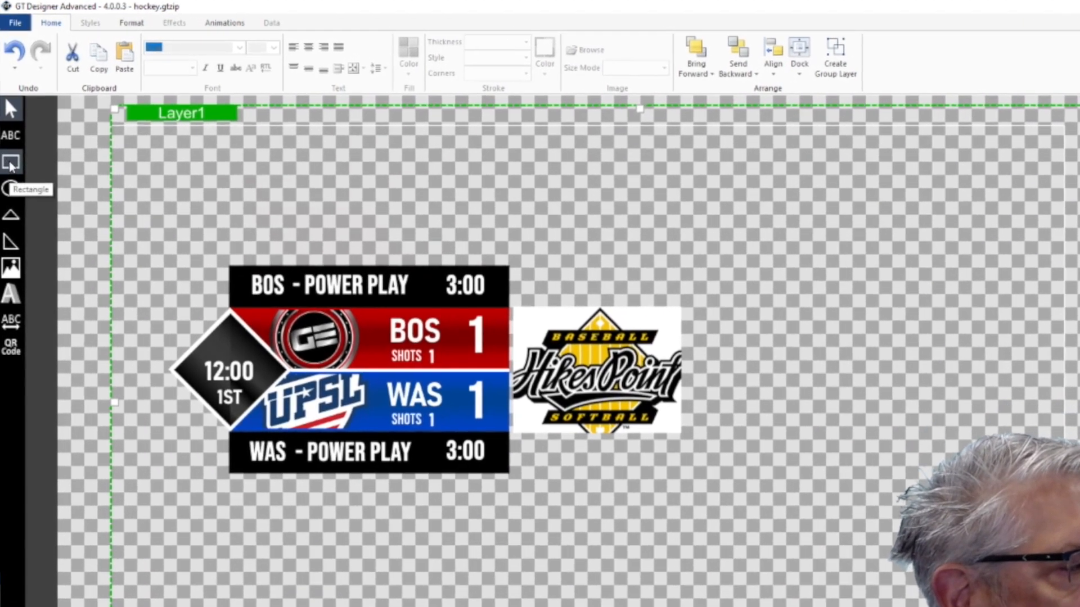
Step: Draw a rectangle as wide as the scoreboard bars just above the BOS power play bar and fill it black
{"action": "left_click", "coordinate": [9, 137]}
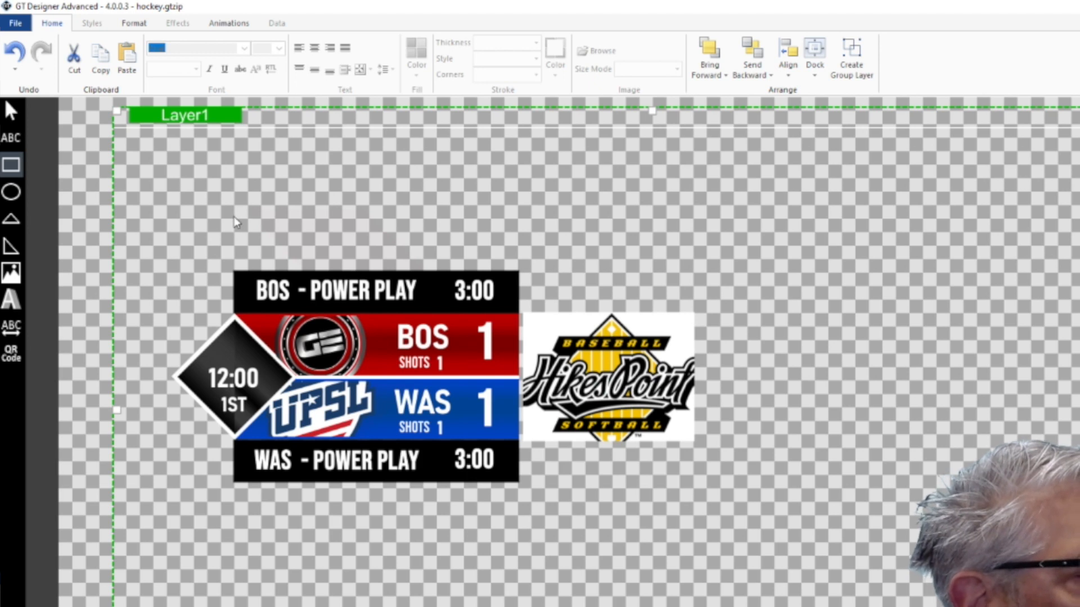
{"action": "mouse_move", "coordinate": [234, 219]}
{"action": "left_mouse_down"}
{"action": "mouse_move", "coordinate": [473, 242]}
{"action": "mouse_move", "coordinate": [525, 263]}
{"action": "left_mouse_up"}
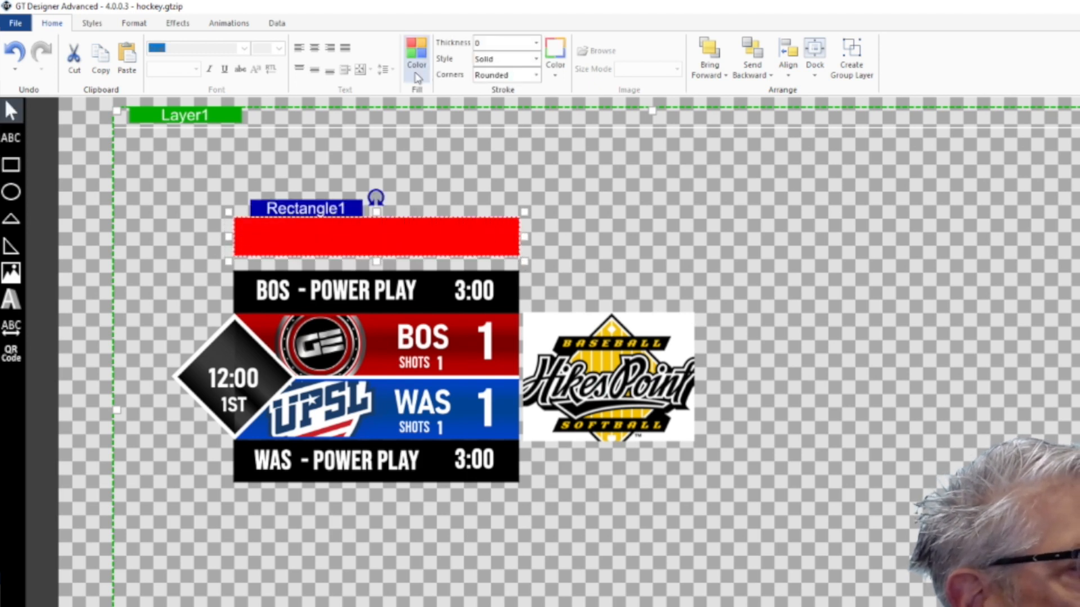
{"action": "left_click", "coordinate": [415, 57]}
{"action": "left_click", "coordinate": [528, 91]}
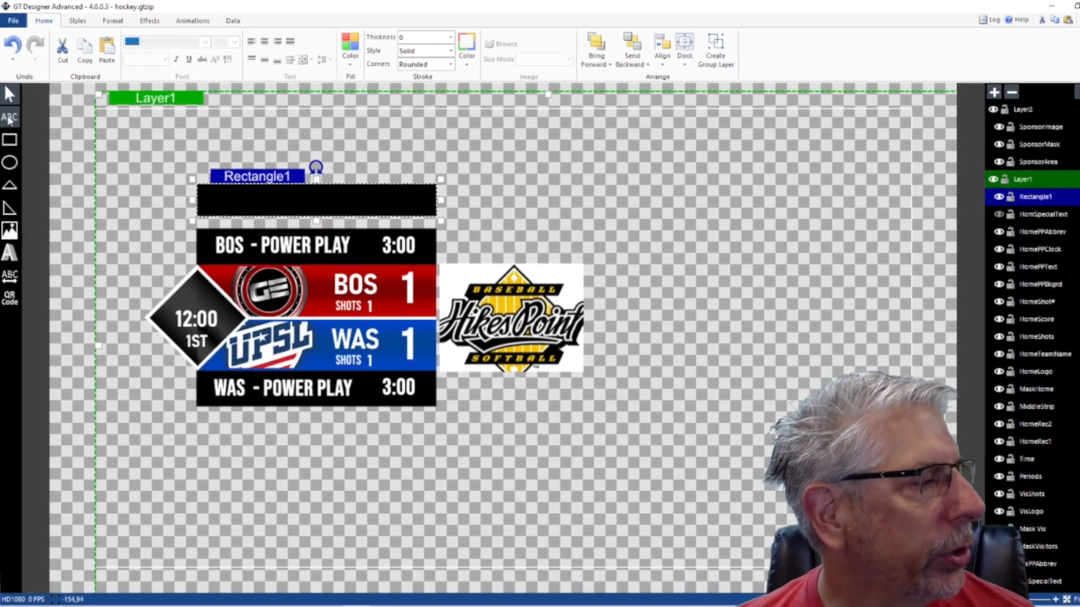
Step: Add a small text block at the left end of the new black rectangle and set its font to Bebas Neue ExtraBold
{"action": "left_click", "coordinate": [9, 118]}
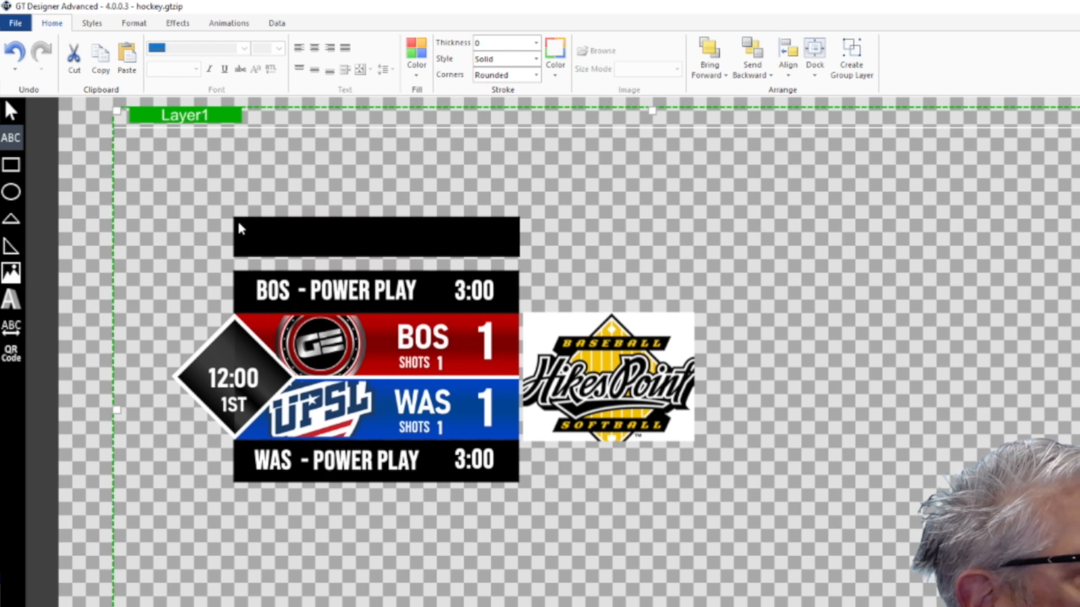
{"action": "left_click_drag", "start_coordinate": [234, 219], "coordinate": [300, 259]}
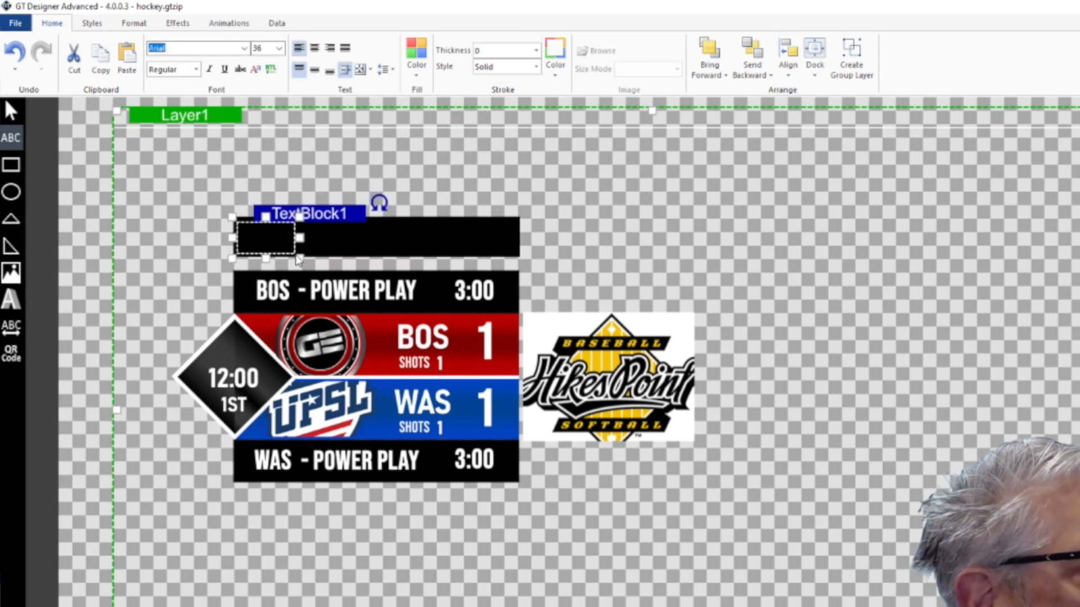
{"action": "left_click", "coordinate": [244, 49]}
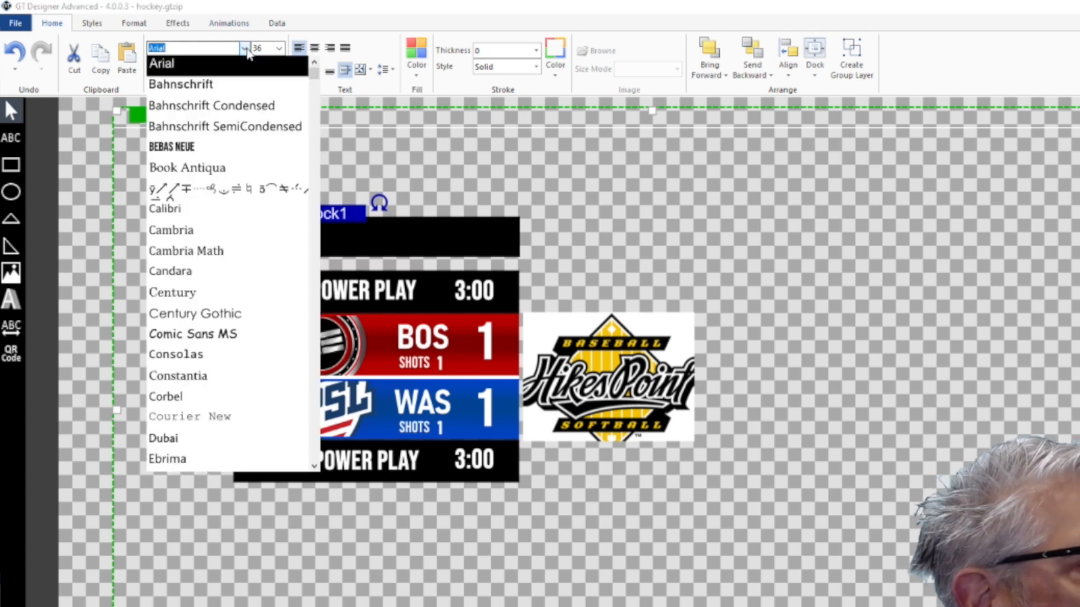
{"action": "left_click", "coordinate": [198, 150]}
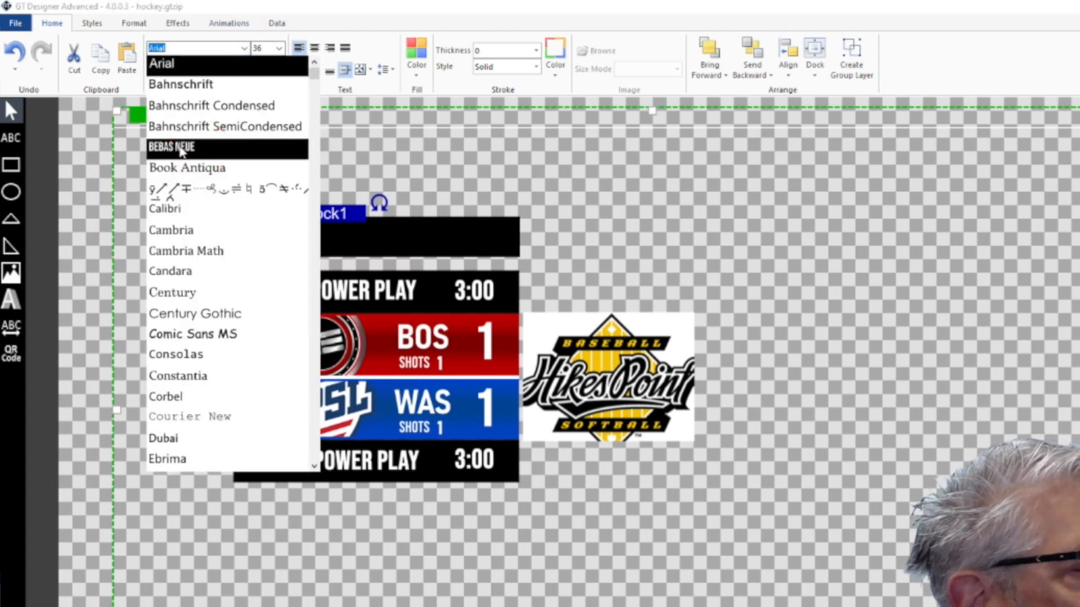
{"action": "left_click", "coordinate": [195, 70]}
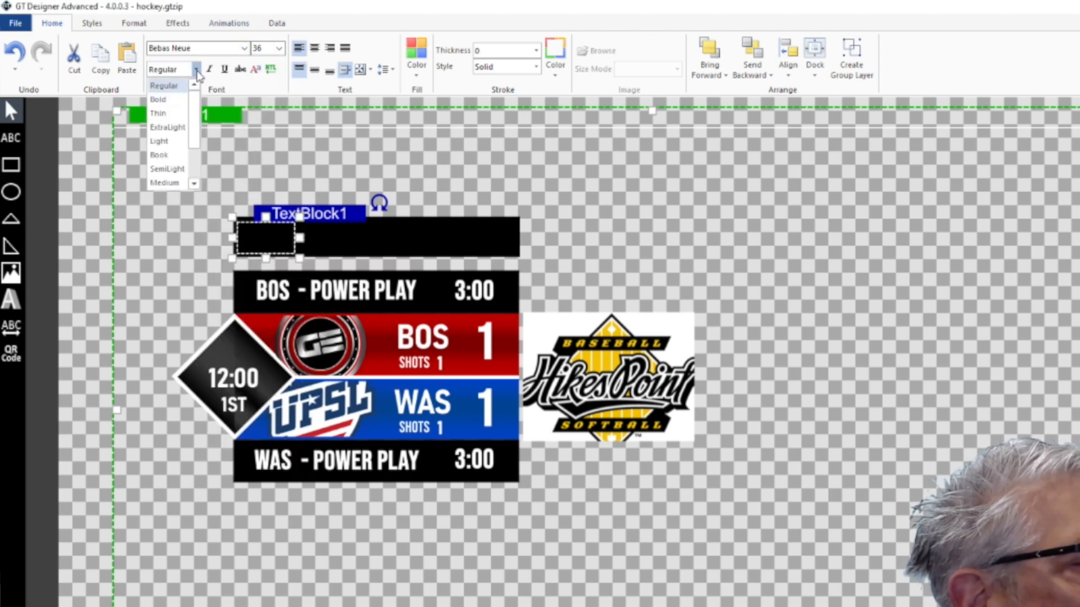
{"action": "scroll", "coordinate": [167, 147], "scroll_direction": "down", "scroll_amount": 2}
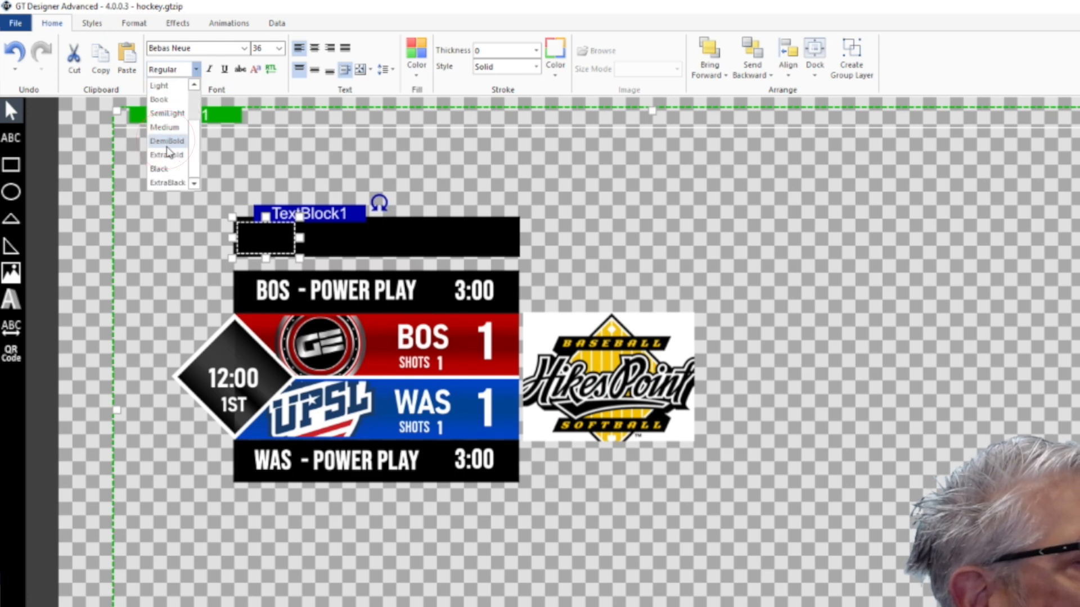
{"action": "left_click", "coordinate": [174, 161]}
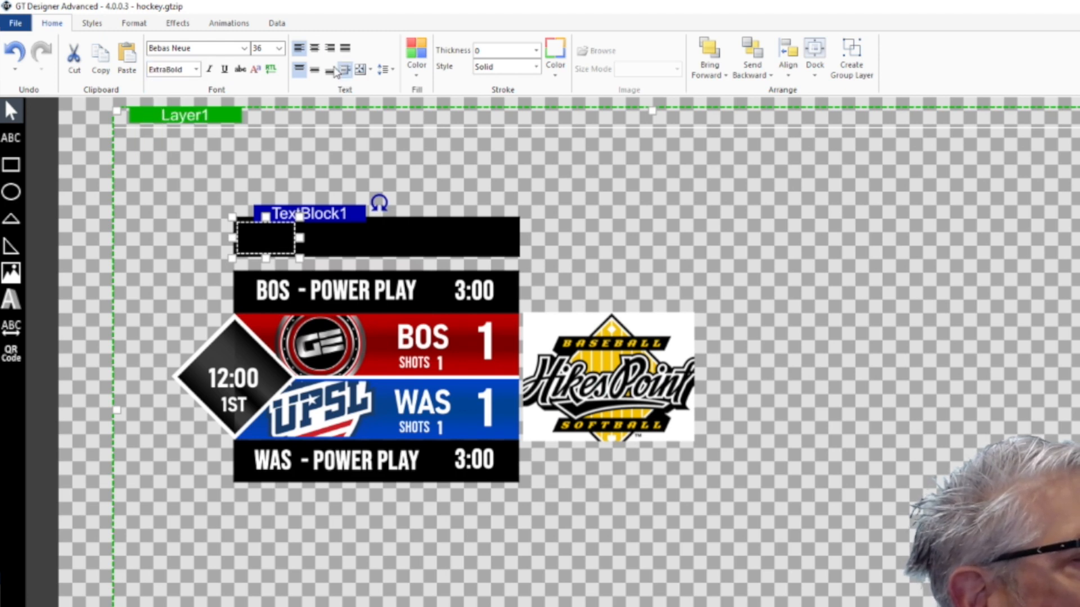
Step: Center the text block's content horizontally and vertically and set its automatic resizing to Shrink
{"action": "left_click", "coordinate": [314, 49]}
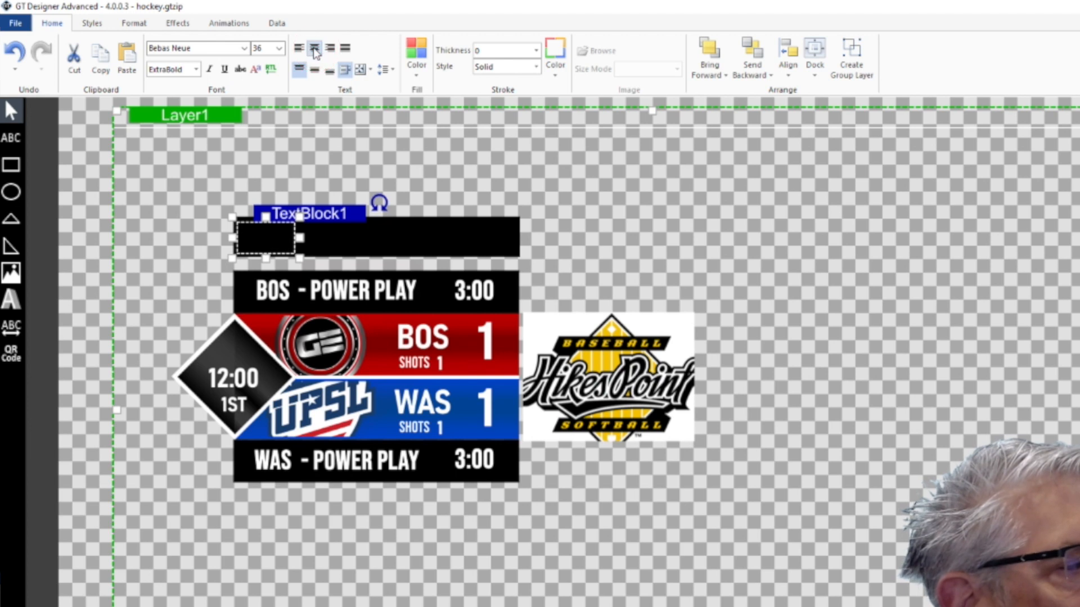
{"action": "left_click", "coordinate": [314, 72]}
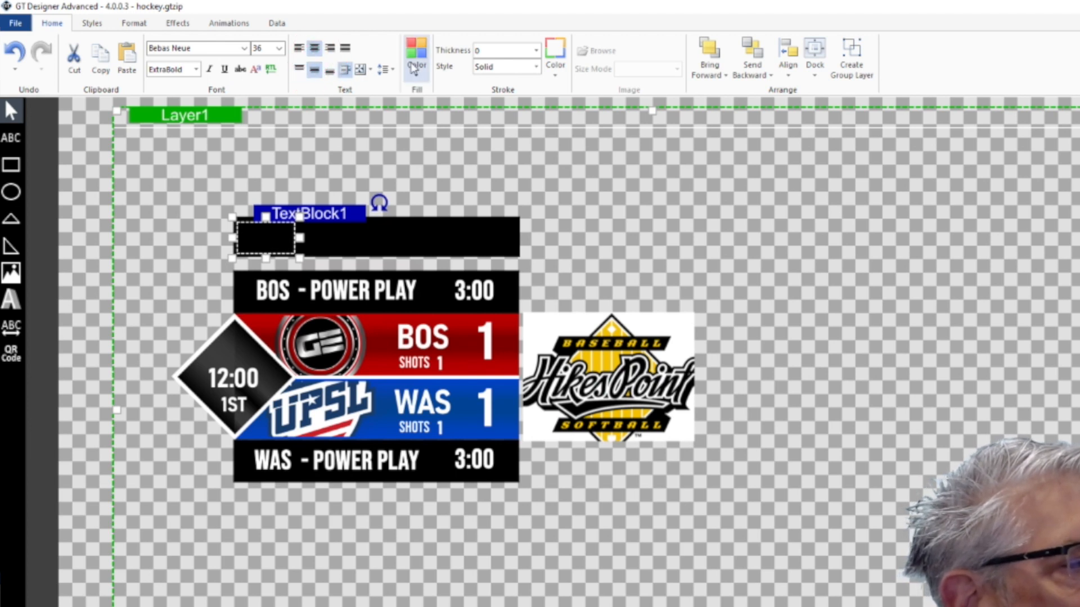
{"action": "left_click", "coordinate": [361, 69]}
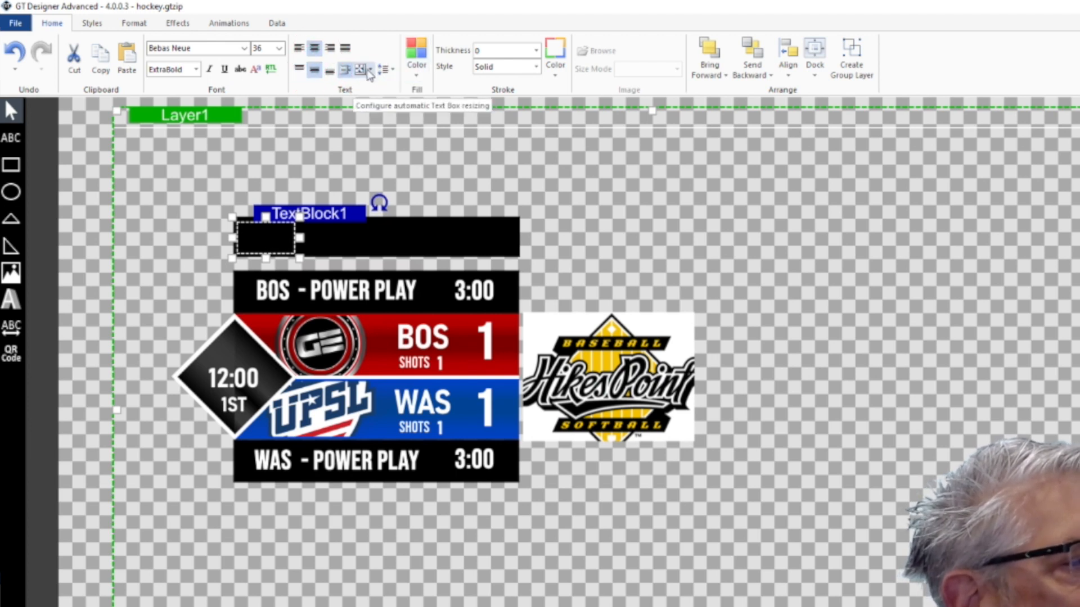
{"action": "left_click", "coordinate": [369, 72]}
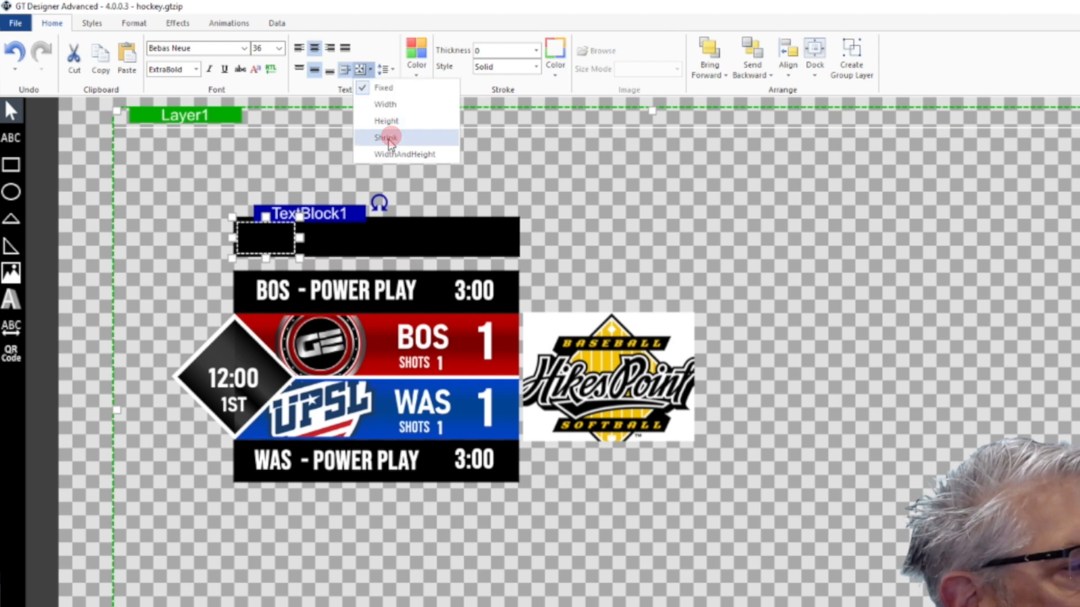
{"action": "left_click", "coordinate": [388, 140]}
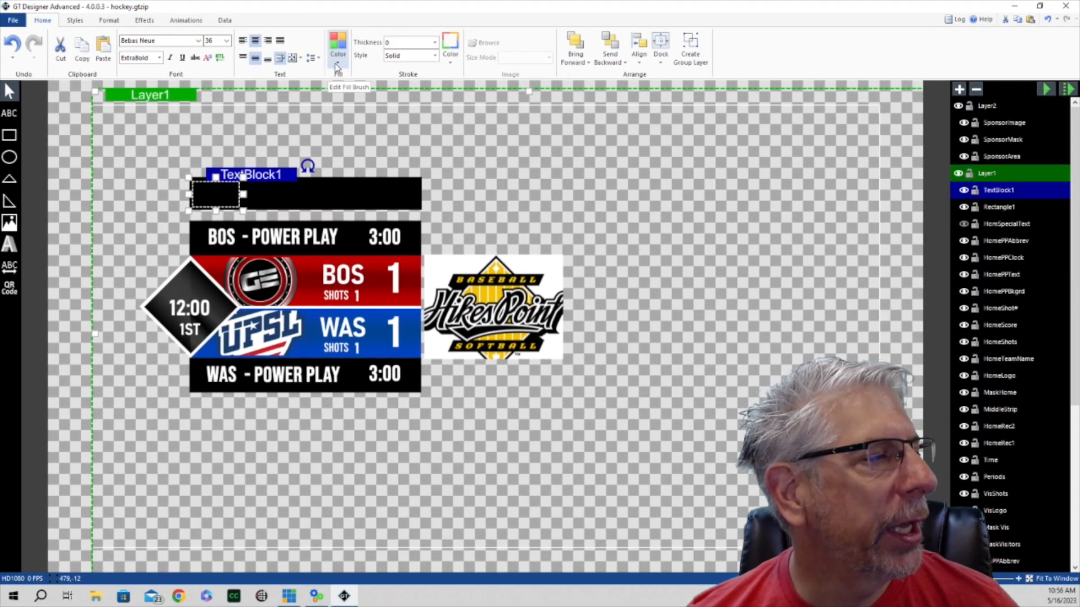
Step: Color the text block's text white and replace its placeholder with BOS
{"action": "left_click", "coordinate": [338, 65]}
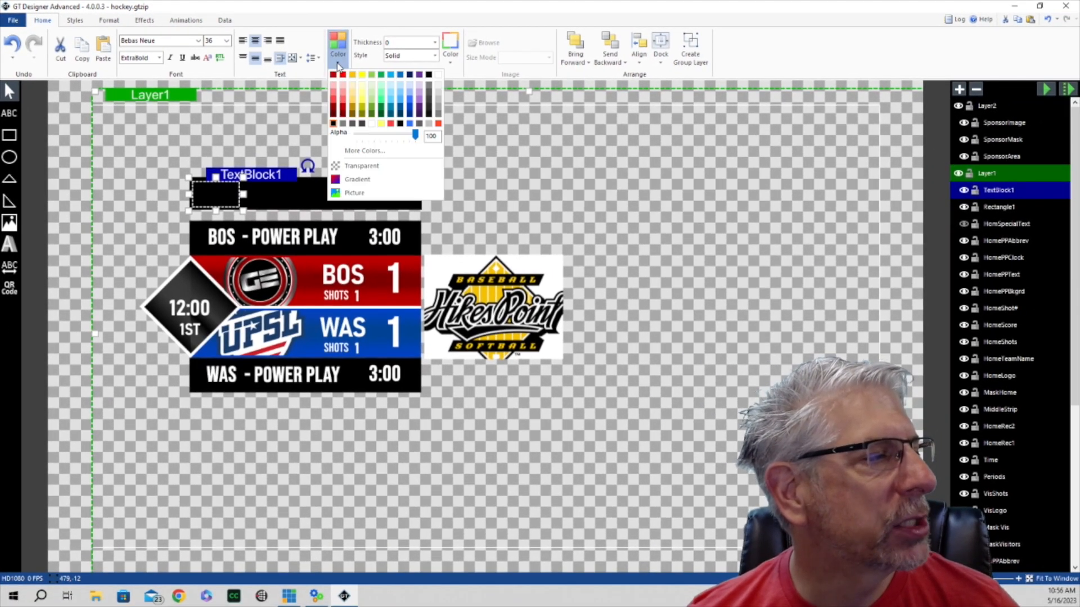
{"action": "left_click", "coordinate": [438, 76]}
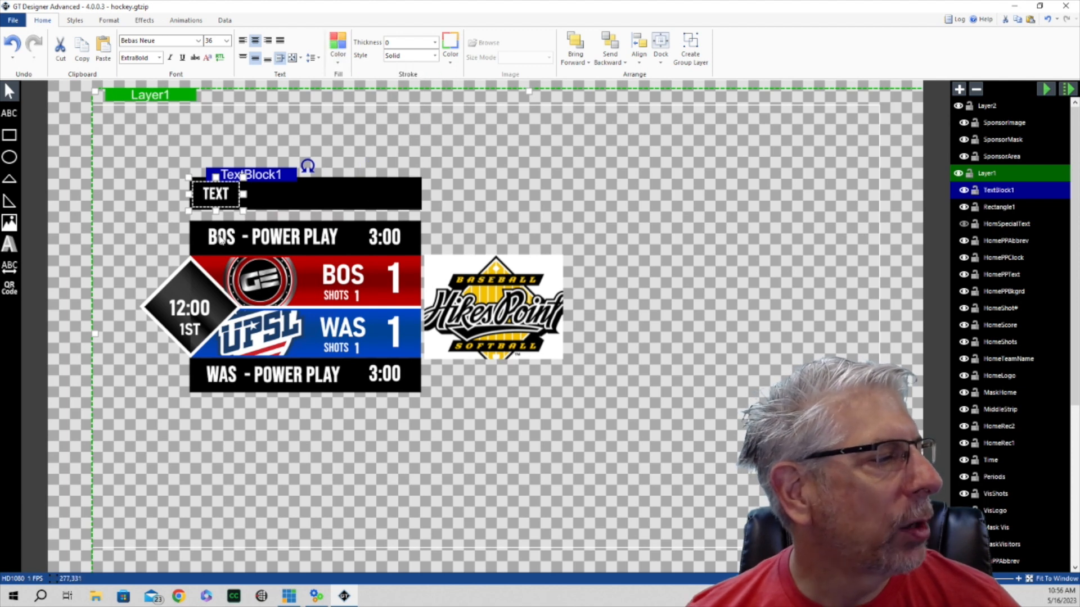
{"action": "double_click", "coordinate": [229, 197]}
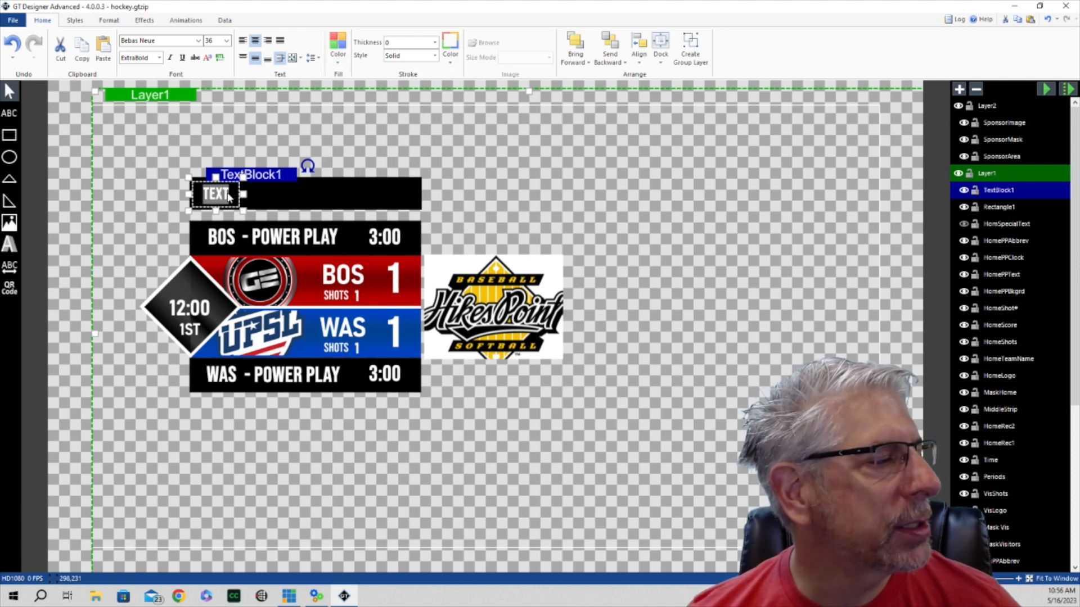
{"action": "type", "text": "BO"}
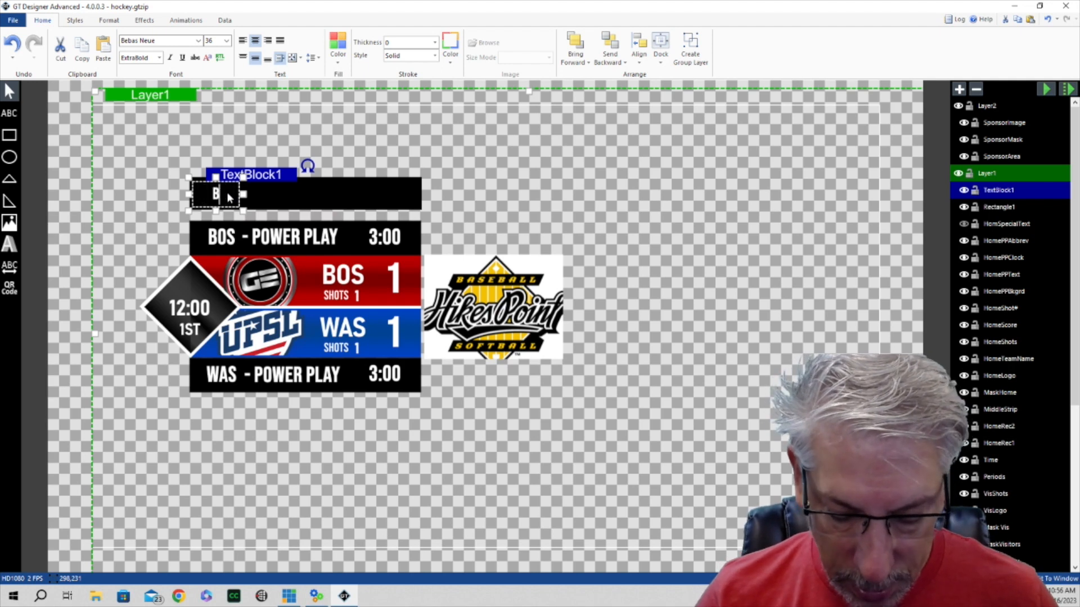
{"action": "type", "text": "S"}
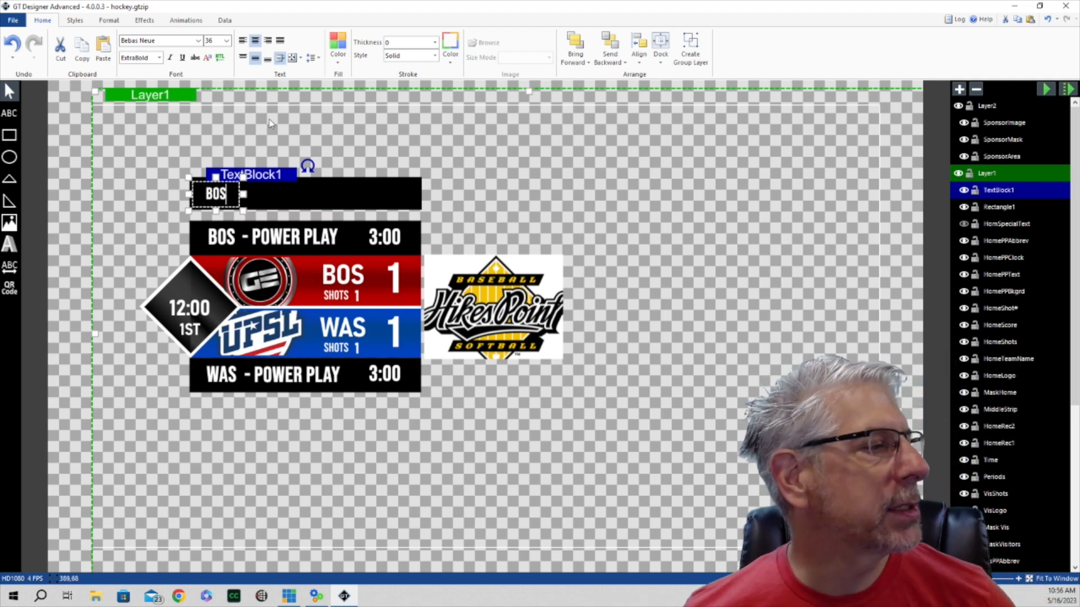
Step: Set the font size of the new BOS text block to 48
{"action": "left_click", "coordinate": [255, 174]}
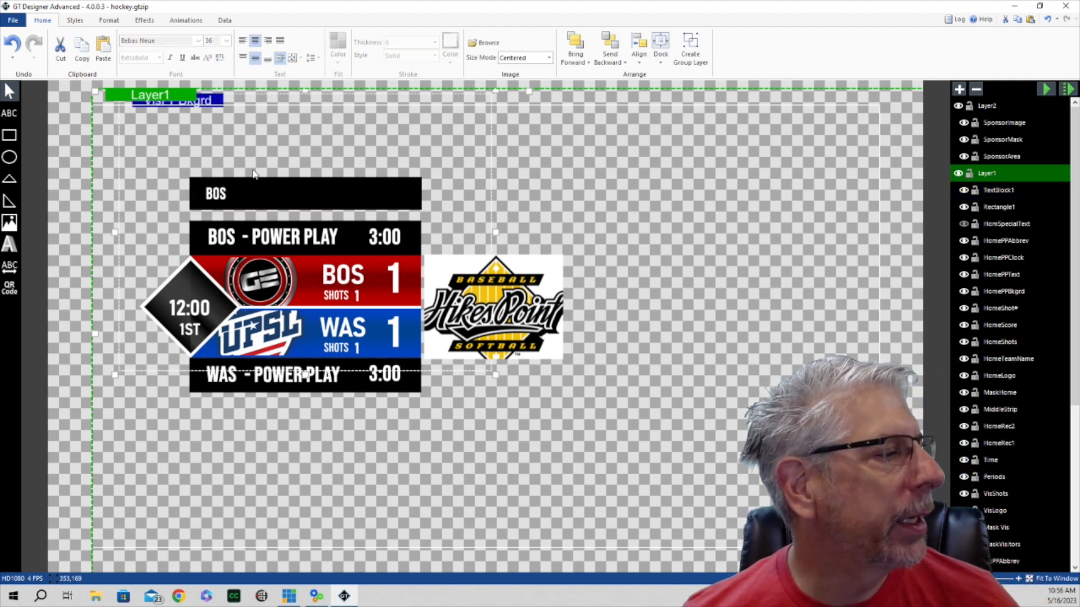
{"action": "left_click", "coordinate": [215, 194]}
{"action": "left_click", "coordinate": [226, 42]}
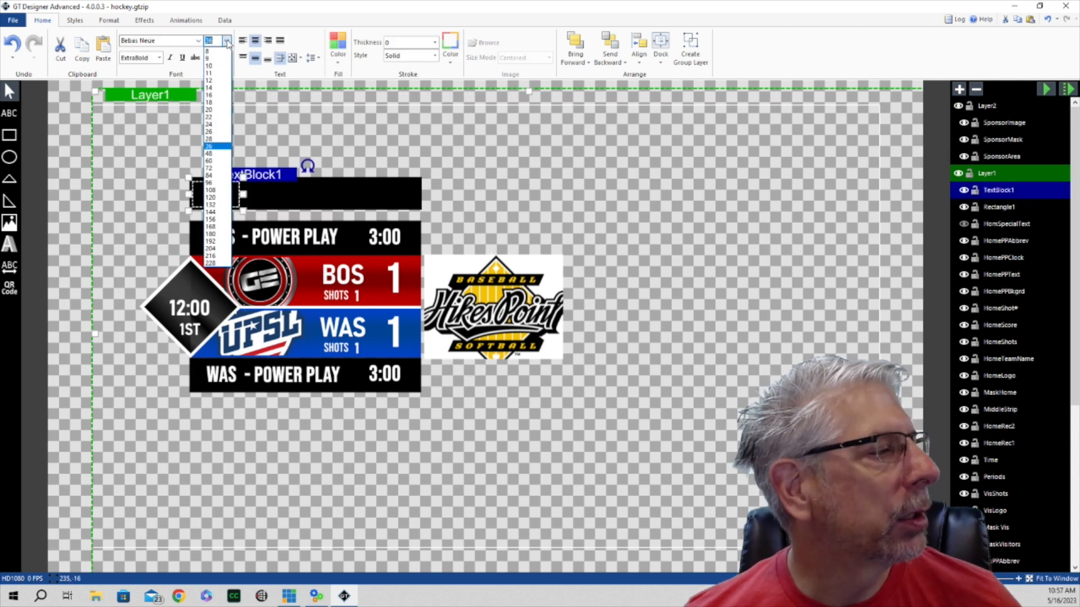
{"action": "left_click", "coordinate": [219, 154]}
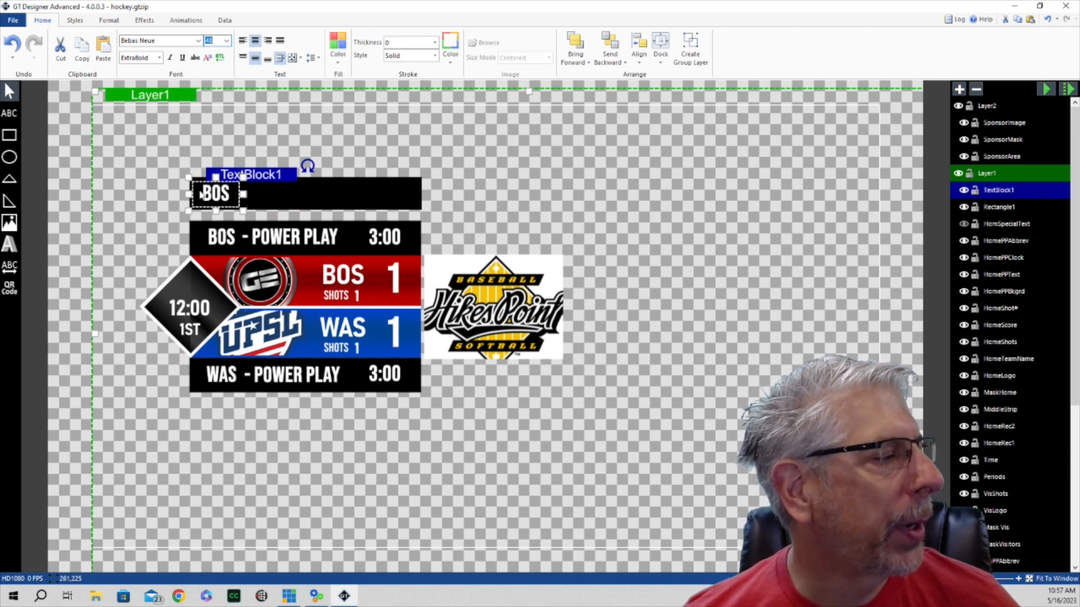
Step: Duplicate the BOS text block in place on the new black bar by copying and pasting it
{"action": "right_click", "coordinate": [262, 176]}
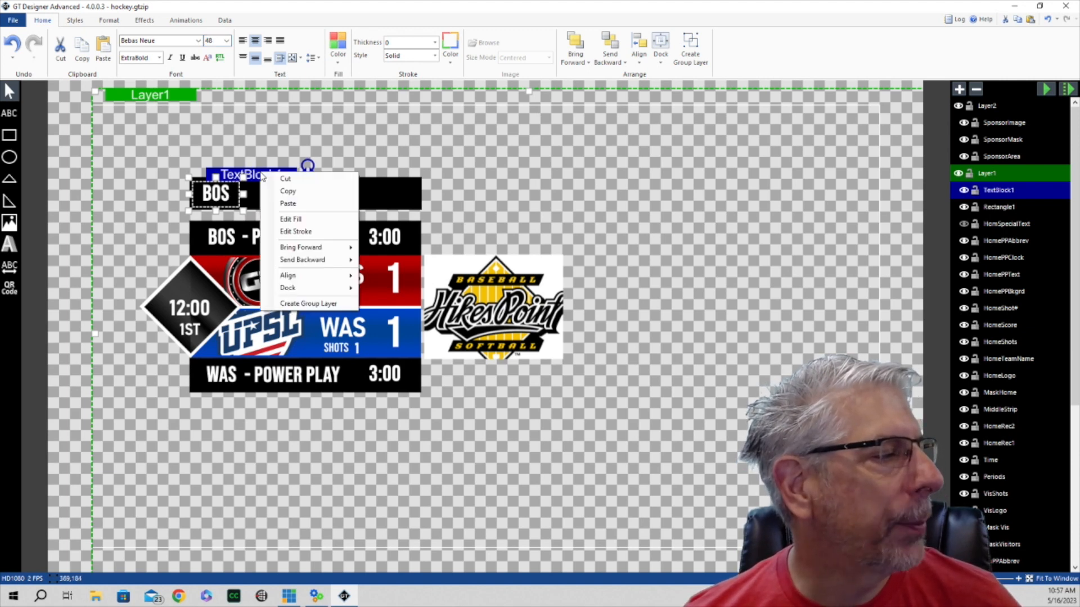
{"action": "left_click", "coordinate": [284, 191]}
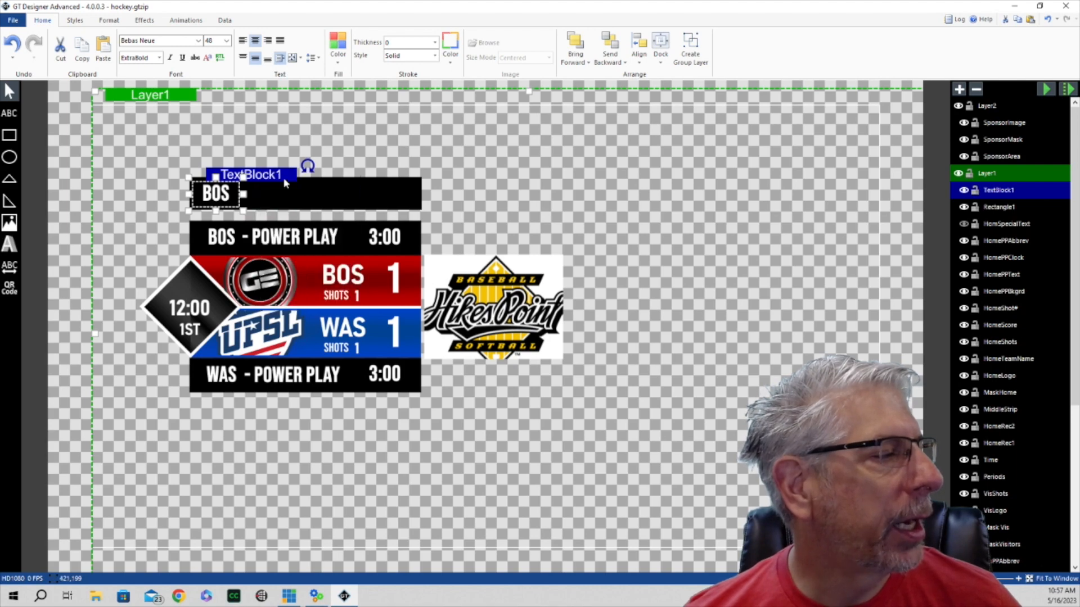
{"action": "right_click", "coordinate": [283, 174]}
{"action": "left_click", "coordinate": [304, 198]}
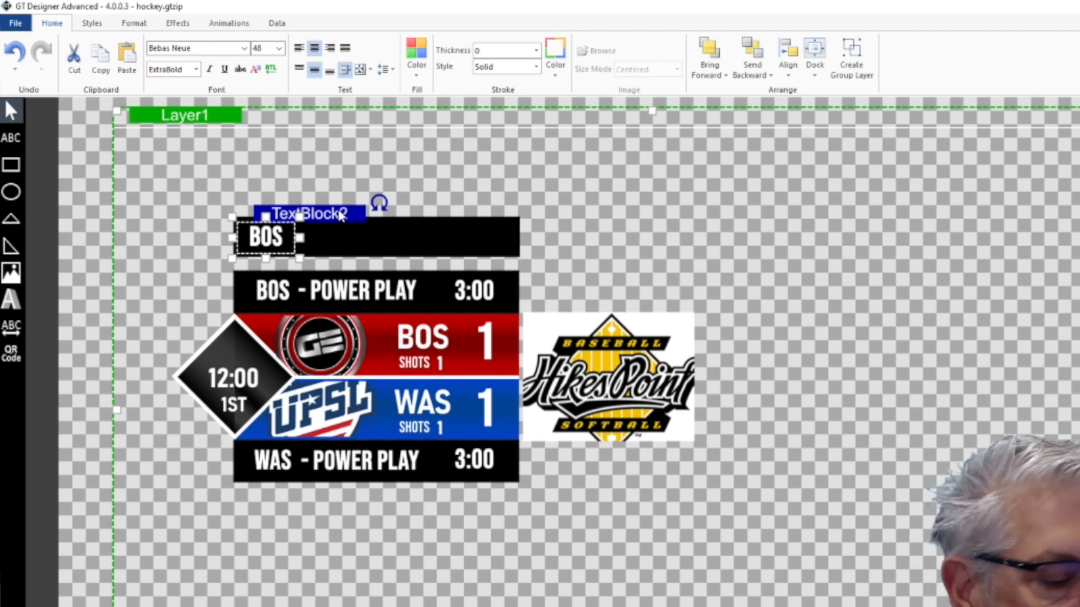
Step: Move the duplicated BOS text block straight across the black bar toward its right end, keeping it level with the original
{"action": "key", "text": "Right"}
{"action": "key", "text": "Right"}
{"action": "key", "text": "Right"}
{"action": "key", "text": "Right"}
{"action": "key", "text": "Right"}
{"action": "key", "text": "Right"}
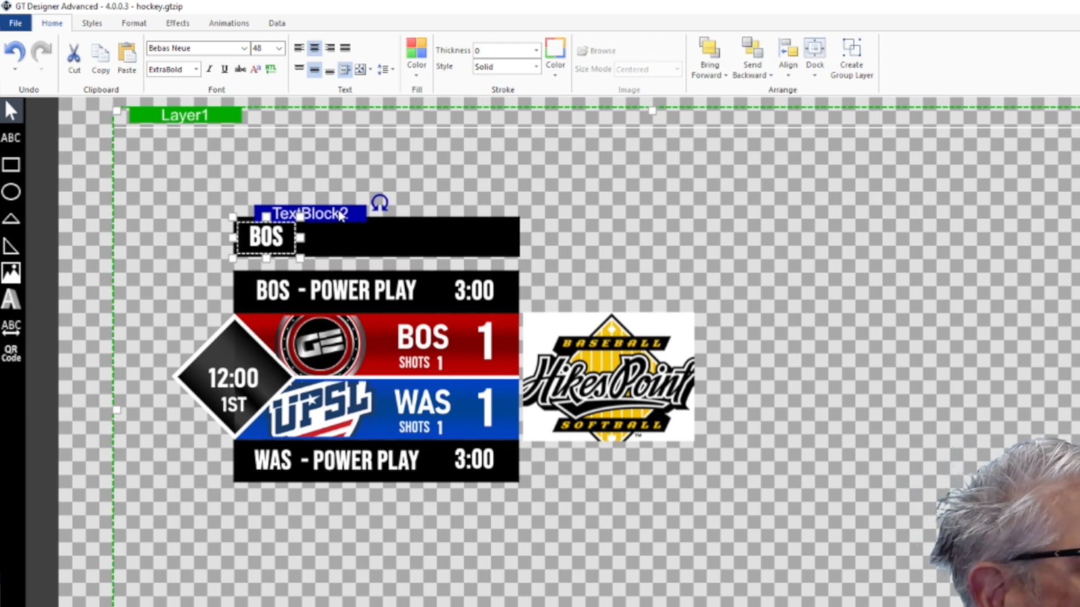
{"action": "key", "text": "Right"}
{"action": "key", "text": "Right"}
{"action": "key", "text": "Right"}
{"action": "key", "text": "Right"}
{"action": "key", "text": "Right"}
{"action": "key", "text": "Right"}
{"action": "key", "text": "Right"}
{"action": "key", "text": "Right"}
{"action": "key", "text": "Right"}
{"action": "key", "text": "Right"}
{"action": "key", "text": "Right"}
{"action": "key", "text": "Right"}
{"action": "key", "text": "Right"}
{"action": "key", "text": "Right"}
{"action": "key", "text": "Right"}
{"action": "key", "text": "Right"}
{"action": "key", "text": "Right"}
{"action": "key", "text": "Right"}
{"action": "key", "text": "Right"}
{"action": "key", "text": "Right"}
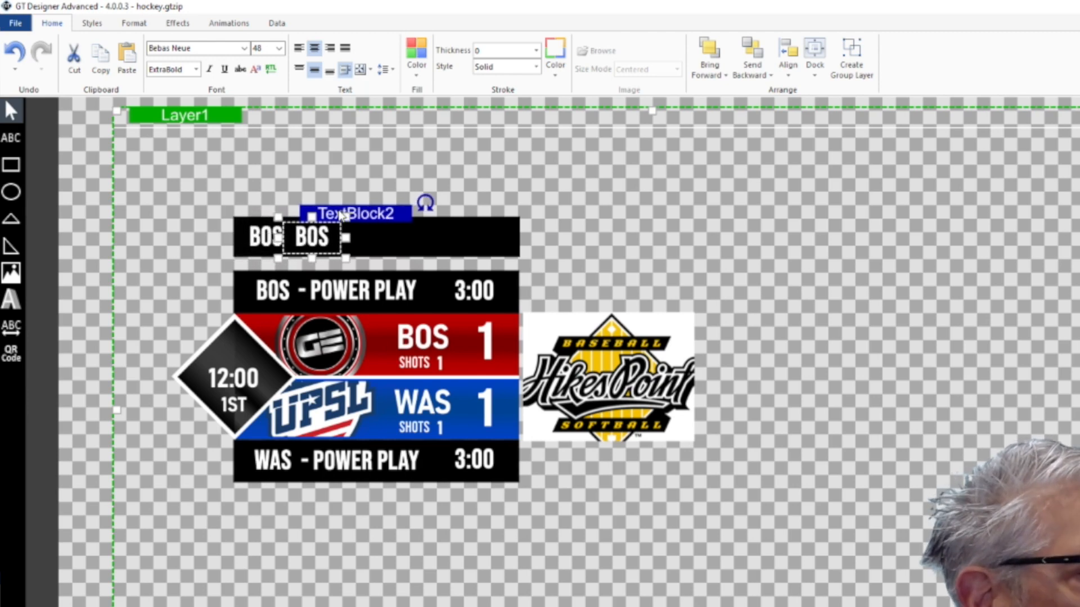
{"action": "key", "text": "Right"}
{"action": "key", "text": "Right"}
{"action": "key", "text": "Right"}
{"action": "key", "text": "Right"}
{"action": "key", "text": "Right"}
{"action": "key", "text": "Right"}
{"action": "key", "text": "Right"}
{"action": "key", "text": "Right"}
{"action": "key", "text": "Right"}
{"action": "key", "text": "Right"}
{"action": "key", "text": "Right"}
{"action": "key", "text": "Right"}
{"action": "key", "text": "Right"}
{"action": "key", "text": "Right"}
{"action": "key", "text": "Right"}
{"action": "key", "text": "Right"}
{"action": "key", "text": "Right"}
{"action": "key", "text": "Right"}
{"action": "key", "text": "Right"}
{"action": "key", "text": "Right"}
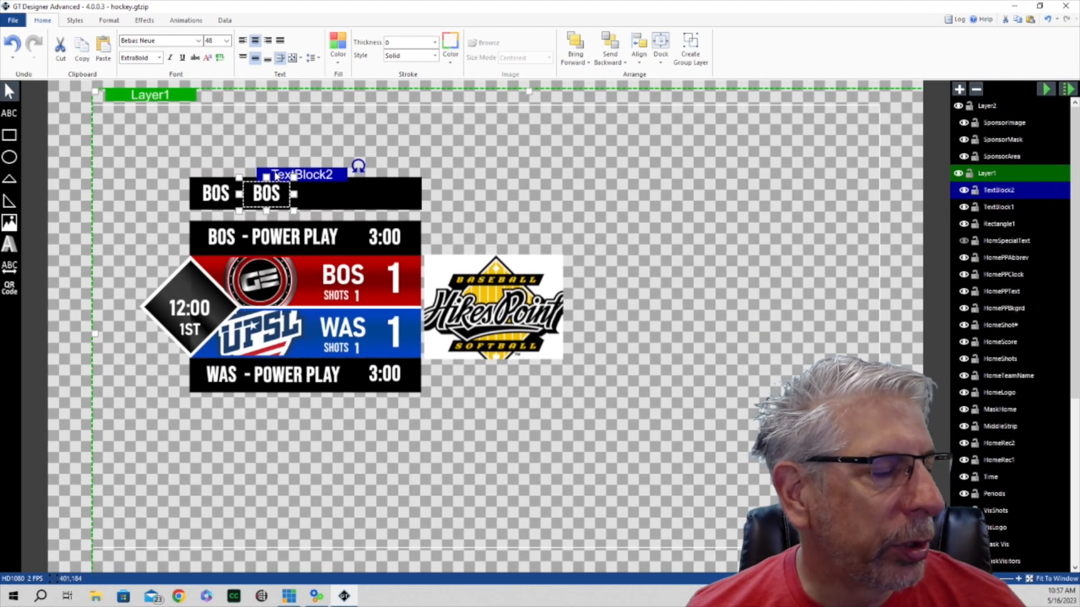
{"action": "key", "text": "Right"}
{"action": "key", "text": "Right"}
{"action": "key", "text": "Right"}
{"action": "key", "text": "Right"}
{"action": "key", "text": "Right"}
{"action": "key", "text": "Right"}
{"action": "key", "text": "Right"}
{"action": "key", "text": "Right"}
{"action": "key", "text": "Right"}
{"action": "key", "text": "Right"}
{"action": "key", "text": "Right"}
{"action": "key", "text": "Right"}
{"action": "key", "text": "Right"}
{"action": "key", "text": "Right"}
{"action": "key", "text": "Right"}
{"action": "key", "text": "Right"}
{"action": "key", "text": "Right"}
{"action": "key", "text": "Right"}
{"action": "key", "text": "Right"}
{"action": "key", "text": "Right"}
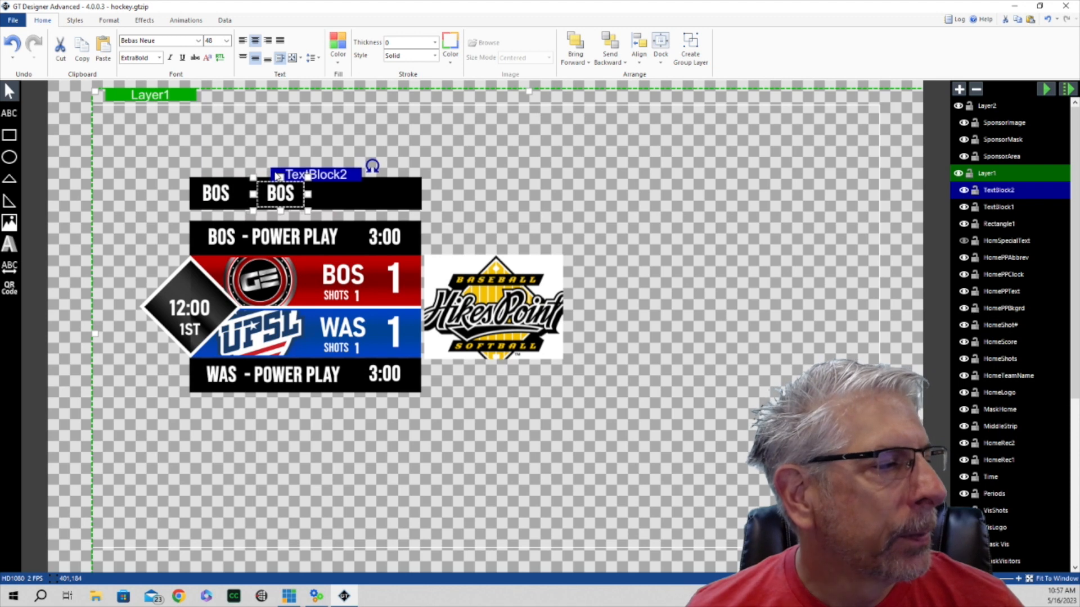
{"action": "key", "text": "Right"}
{"action": "key", "text": "Right"}
{"action": "key", "text": "Right"}
{"action": "key", "text": "Right"}
{"action": "key", "text": "Right"}
{"action": "key", "text": "Right"}
{"action": "key", "text": "Right"}
{"action": "key", "text": "Right"}
{"action": "key", "text": "Right"}
{"action": "key", "text": "Right"}
{"action": "key", "text": "Right"}
{"action": "key", "text": "Right"}
{"action": "key", "text": "Right"}
{"action": "key", "text": "Right"}
{"action": "key", "text": "Right"}
{"action": "key", "text": "Right"}
{"action": "key", "text": "Right"}
{"action": "key", "text": "Right"}
{"action": "key", "text": "Right"}
{"action": "key", "text": "Right"}
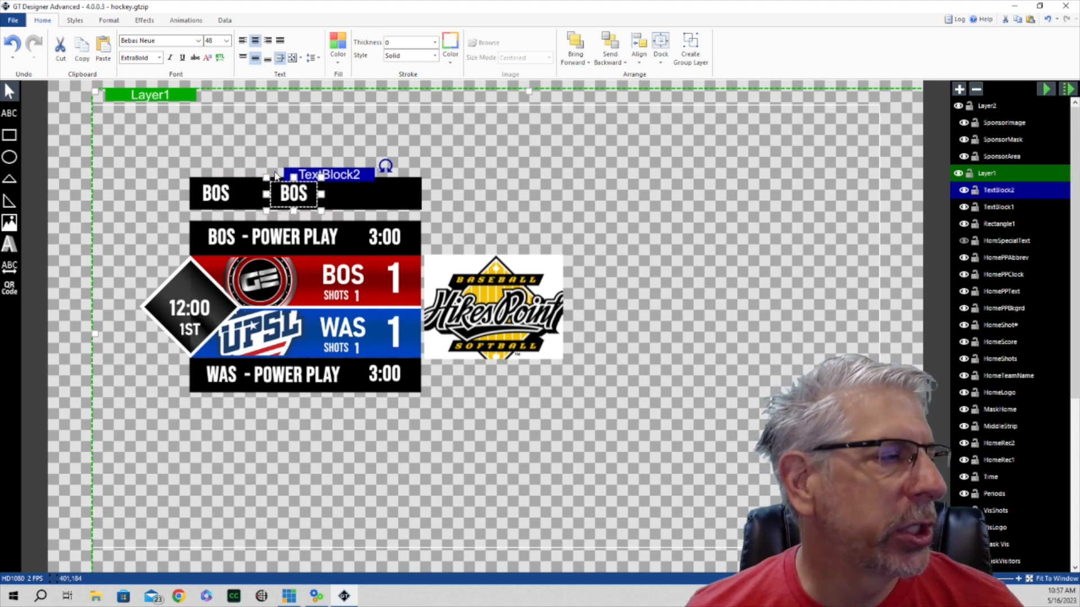
{"action": "key", "text": "Right"}
{"action": "key", "text": "Right"}
{"action": "key", "text": "Right"}
{"action": "key", "text": "Right"}
{"action": "key", "text": "Right"}
{"action": "key", "text": "Right"}
{"action": "key", "text": "Right"}
{"action": "key", "text": "Right"}
{"action": "key", "text": "Right"}
{"action": "key", "text": "Right"}
{"action": "key", "text": "Right"}
{"action": "key", "text": "Right"}
{"action": "key", "text": "Right"}
{"action": "key", "text": "Right"}
{"action": "key", "text": "Right"}
{"action": "key", "text": "Right"}
{"action": "key", "text": "Right"}
{"action": "key", "text": "Right"}
{"action": "key", "text": "Right"}
{"action": "key", "text": "Right"}
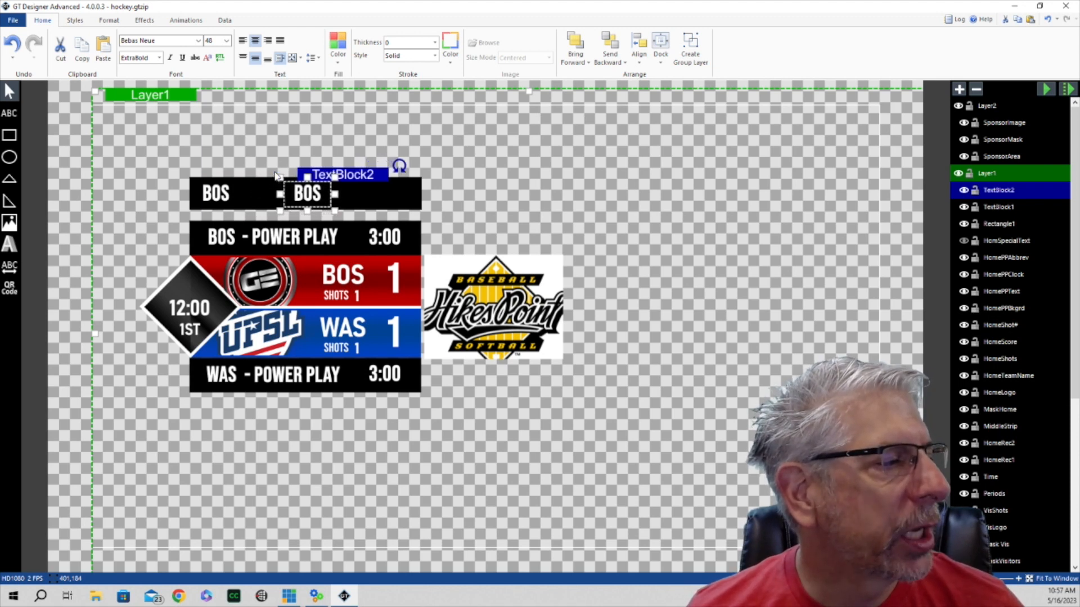
{"action": "key", "text": "Right"}
{"action": "key", "text": "Right"}
{"action": "key", "text": "Right"}
{"action": "key", "text": "Right"}
{"action": "key", "text": "Right"}
{"action": "key", "text": "Right"}
{"action": "key", "text": "Right"}
{"action": "key", "text": "Right"}
{"action": "key", "text": "Right"}
{"action": "key", "text": "Right"}
{"action": "key", "text": "Right"}
{"action": "key", "text": "Right"}
{"action": "key", "text": "Right"}
{"action": "key", "text": "Right"}
{"action": "key", "text": "Right"}
{"action": "key", "text": "Right"}
{"action": "key", "text": "Right"}
{"action": "key", "text": "Right"}
{"action": "key", "text": "Right"}
{"action": "key", "text": "Right"}
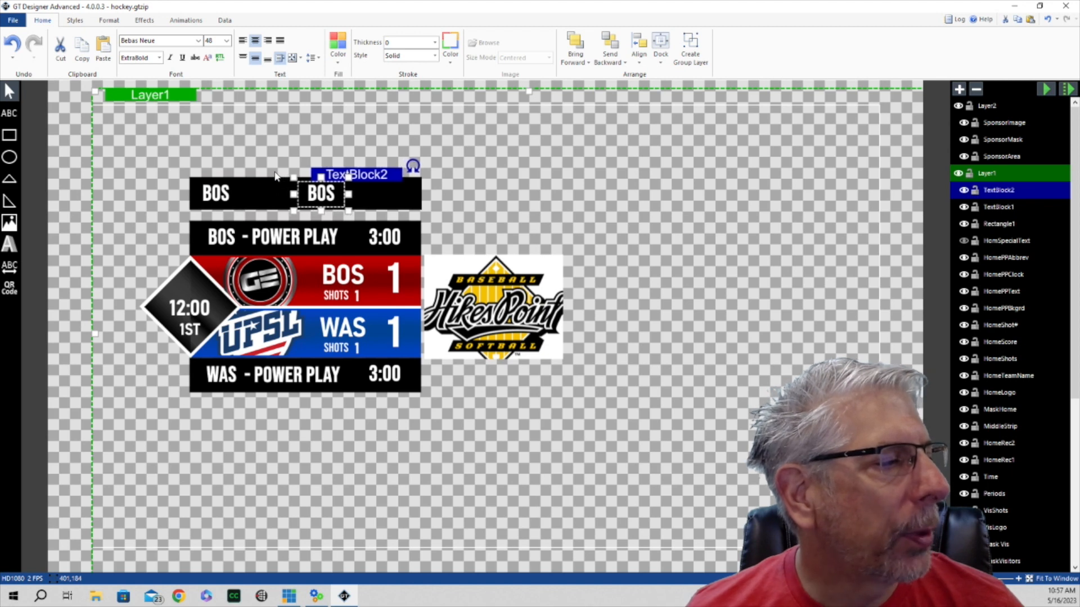
{"action": "key", "text": "Right"}
{"action": "key", "text": "Right"}
{"action": "key", "text": "Right"}
{"action": "key", "text": "Right"}
{"action": "key", "text": "Right"}
{"action": "key", "text": "Right"}
{"action": "key", "text": "Right"}
{"action": "key", "text": "Right"}
{"action": "key", "text": "Right"}
{"action": "key", "text": "Right"}
{"action": "key", "text": "Right"}
{"action": "key", "text": "Right"}
{"action": "key", "text": "Right"}
{"action": "key", "text": "Right"}
{"action": "key", "text": "Right"}
{"action": "key", "text": "Right"}
{"action": "key", "text": "Right"}
{"action": "key", "text": "Right"}
{"action": "key", "text": "Right"}
{"action": "key", "text": "Right"}
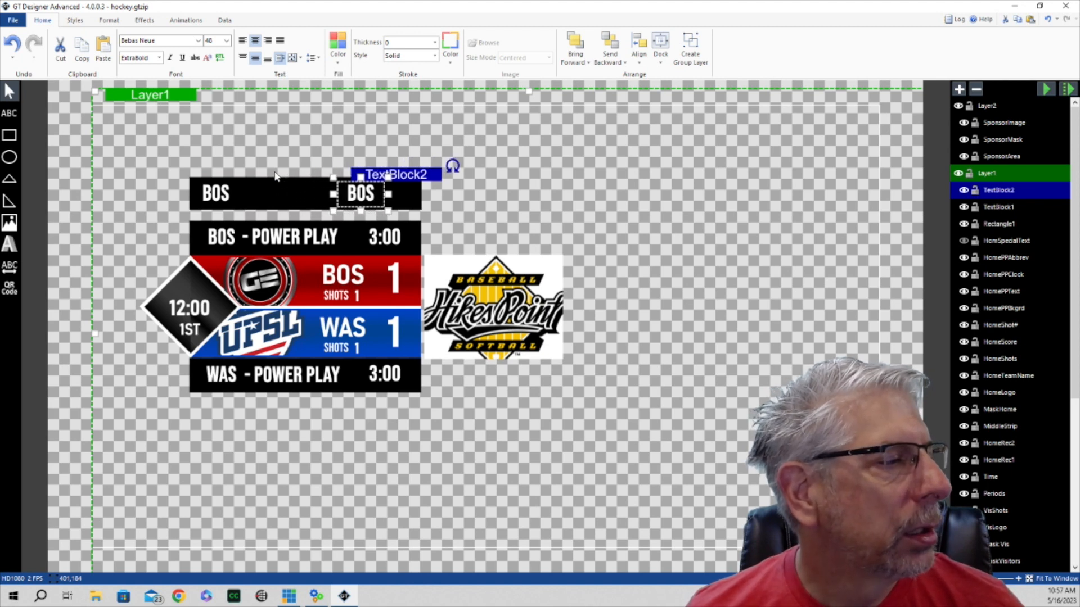
Step: Nudge the duplicated BOS text block horizontally until it lines up with the 3:00 clock on the bar below
{"action": "key", "text": "Right"}
{"action": "key", "text": "Right"}
{"action": "key", "text": "Right"}
{"action": "key", "text": "Right"}
{"action": "key", "text": "Right"}
{"action": "key", "text": "Right"}
{"action": "key", "text": "Right"}
{"action": "key", "text": "Right"}
{"action": "key", "text": "Right"}
{"action": "key", "text": "Right"}
{"action": "key", "text": "Right"}
{"action": "key", "text": "Right"}
{"action": "key", "text": "Right"}
{"action": "key", "text": "Right"}
{"action": "key", "text": "Right"}
{"action": "key", "text": "Right"}
{"action": "key", "text": "Right"}
{"action": "key", "text": "Right"}
{"action": "key", "text": "Right"}
{"action": "key", "text": "Right"}
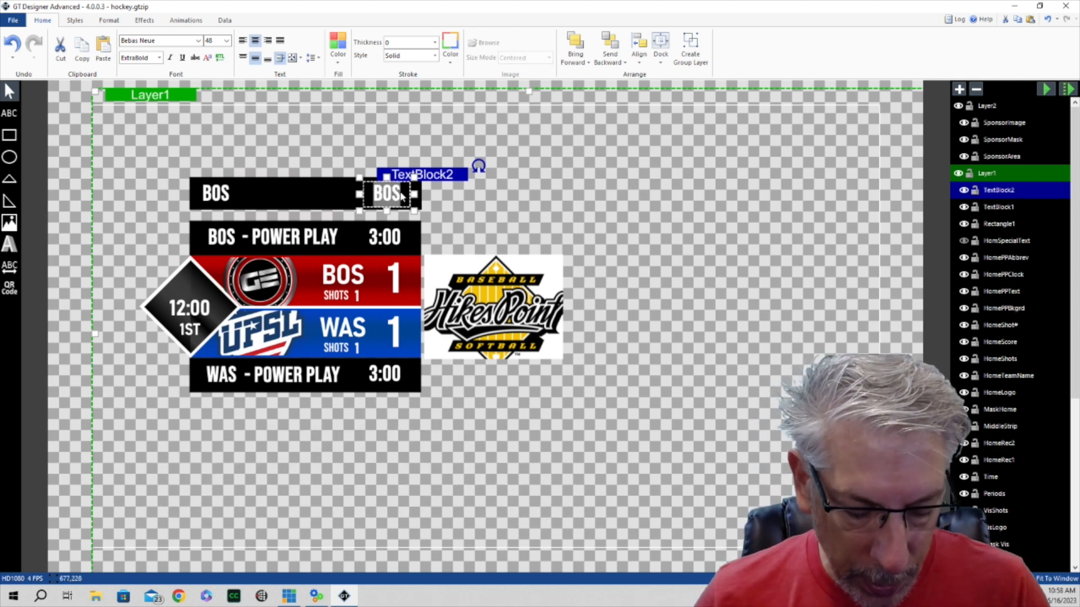
Step: Replace the duplicated block's text with 3:00 and deselect it
{"action": "type", "text": "3:"}
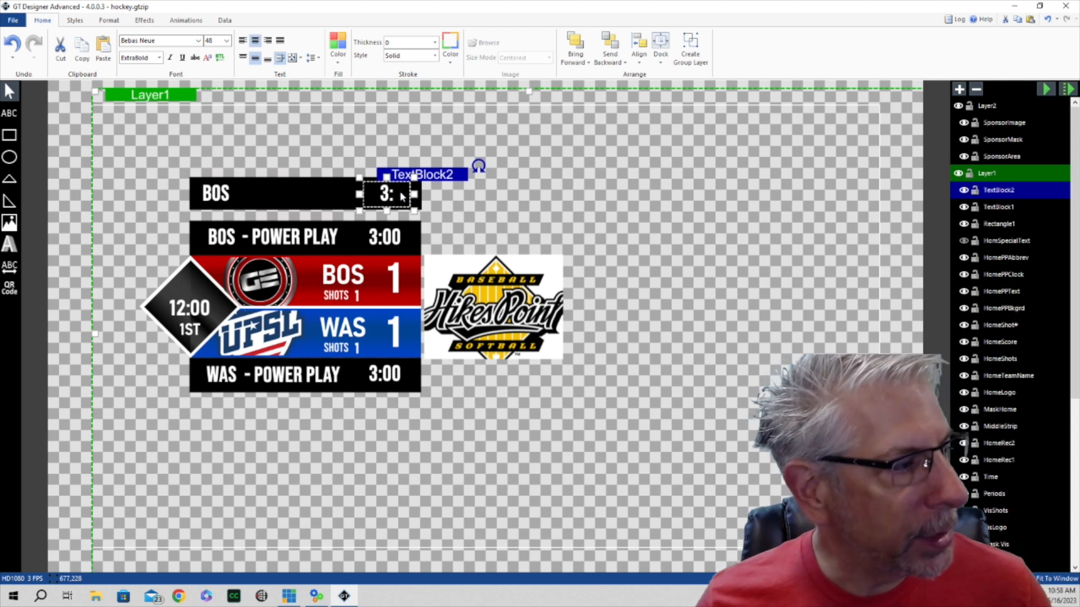
{"action": "type", "text": "00"}
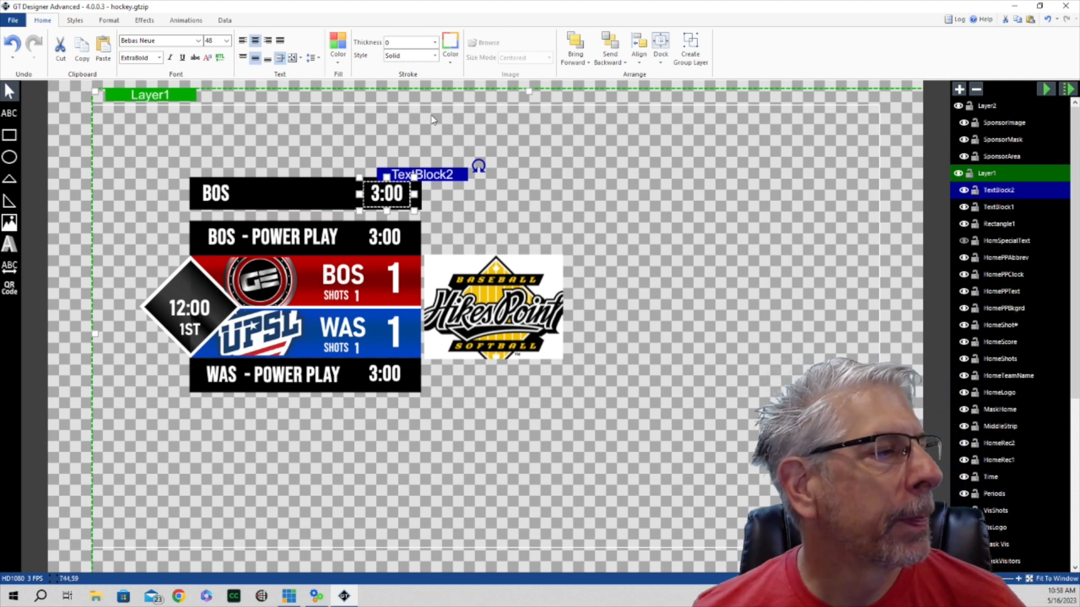
{"action": "left_click", "coordinate": [458, 223]}
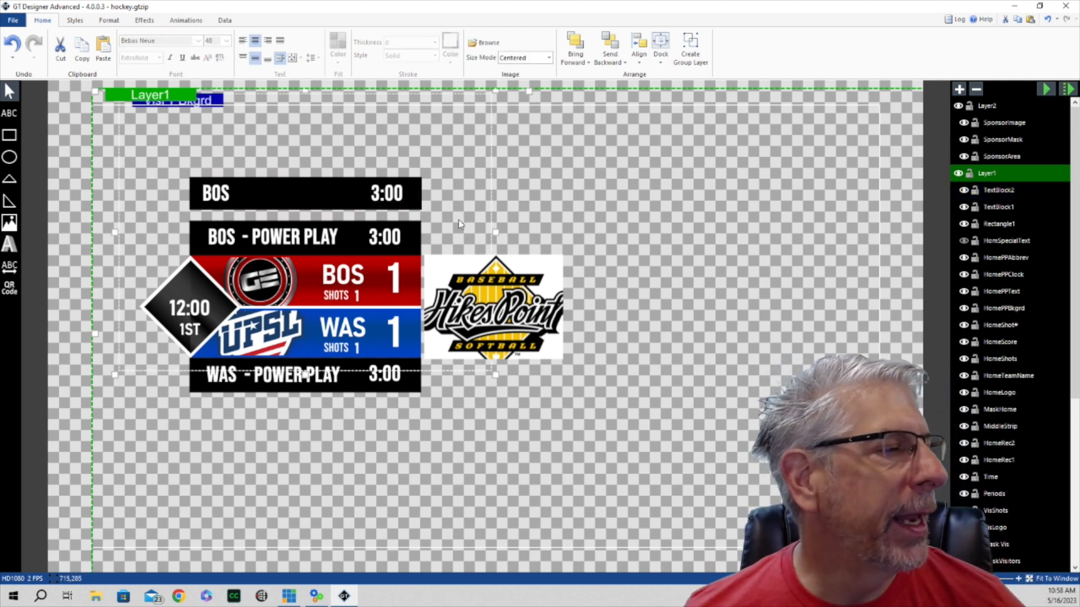
Step: Draw a new text block between BOS and 3:00 on the new bar and center its text horizontally and vertically
{"action": "left_click", "coordinate": [999, 190]}
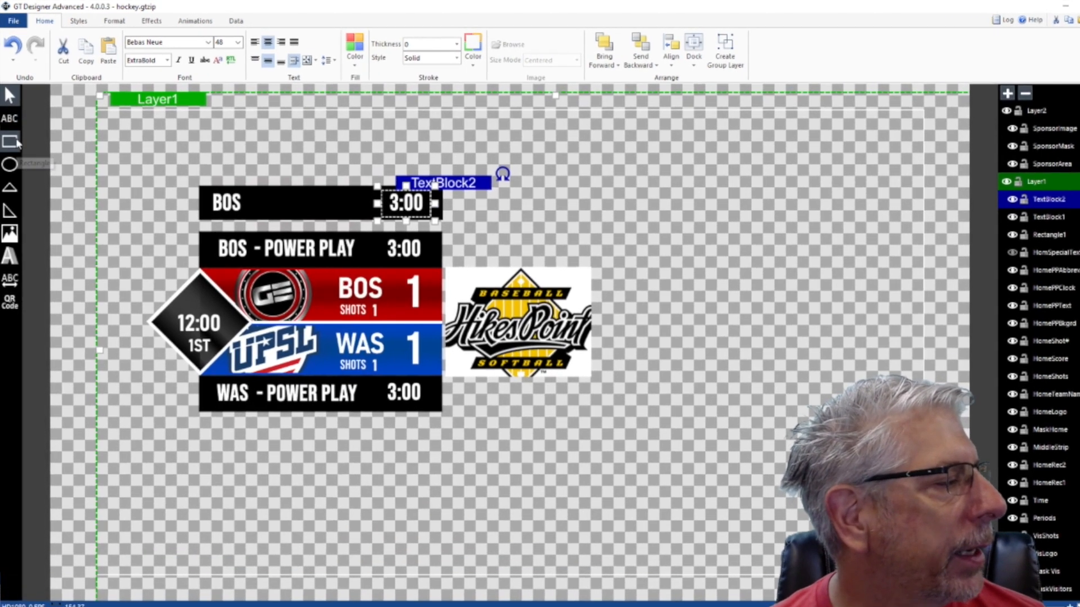
{"action": "left_click", "coordinate": [249, 164]}
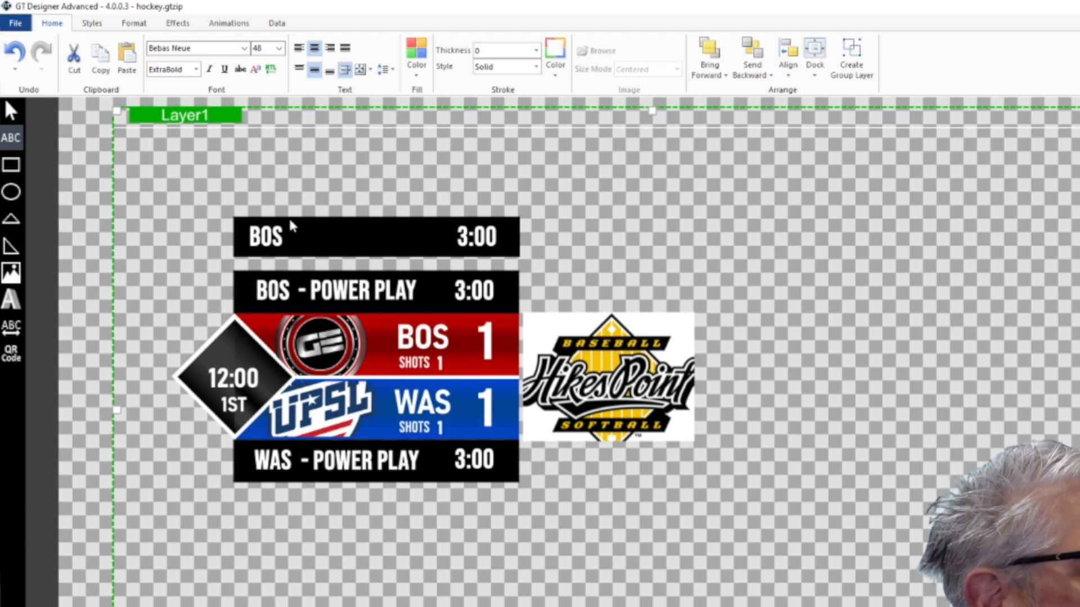
{"action": "left_click_drag", "start_coordinate": [292, 227], "coordinate": [457, 259]}
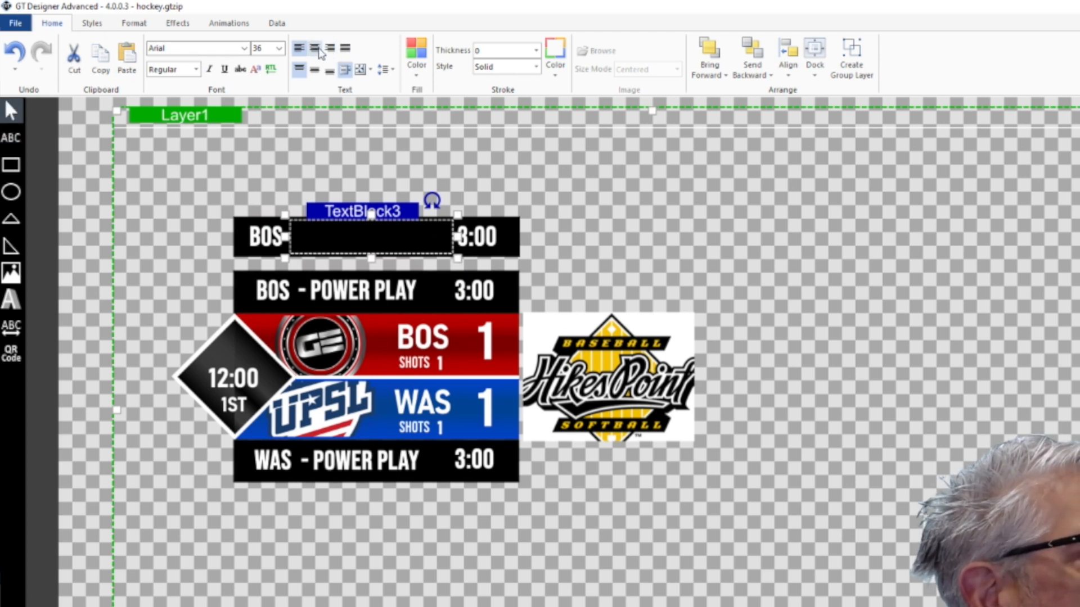
{"action": "left_click", "coordinate": [317, 51]}
{"action": "left_click", "coordinate": [317, 71]}
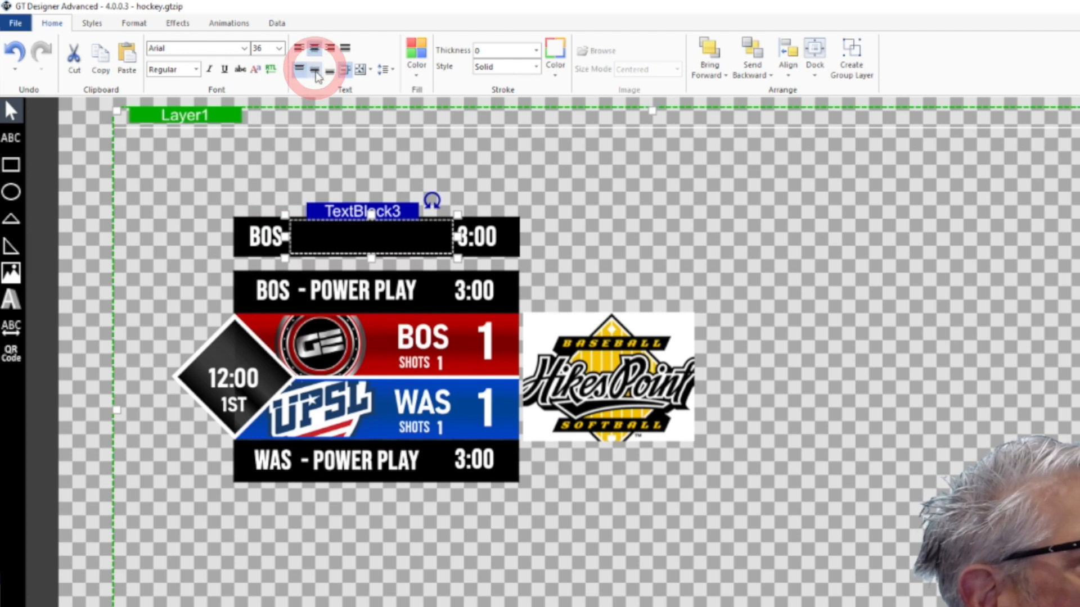
Step: Set the new middle text block's sizing mode to Shrink and color its text white
{"action": "left_click", "coordinate": [367, 73]}
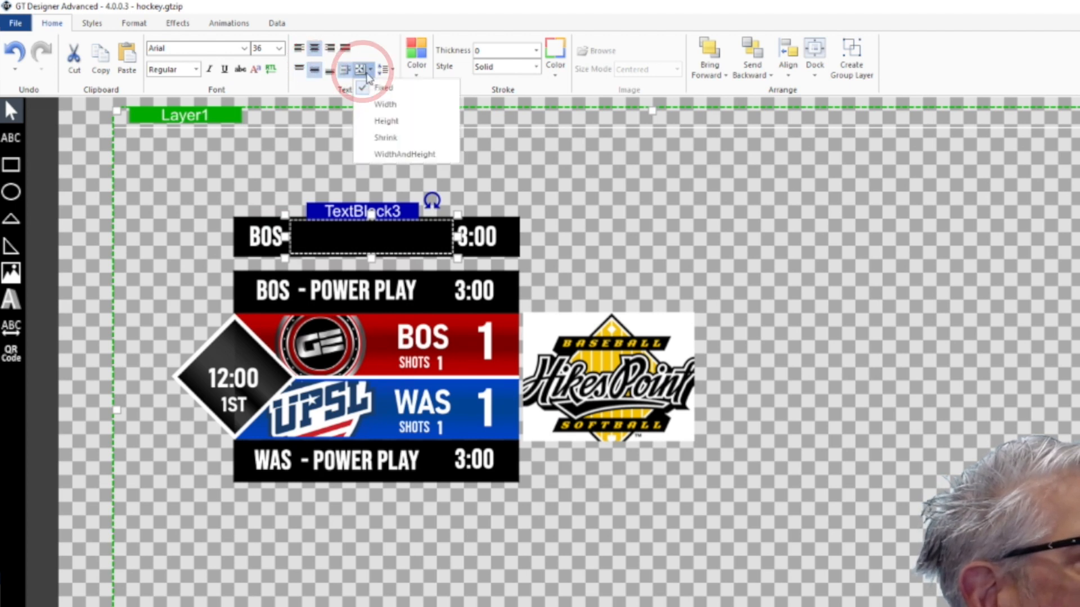
{"action": "left_click", "coordinate": [385, 137]}
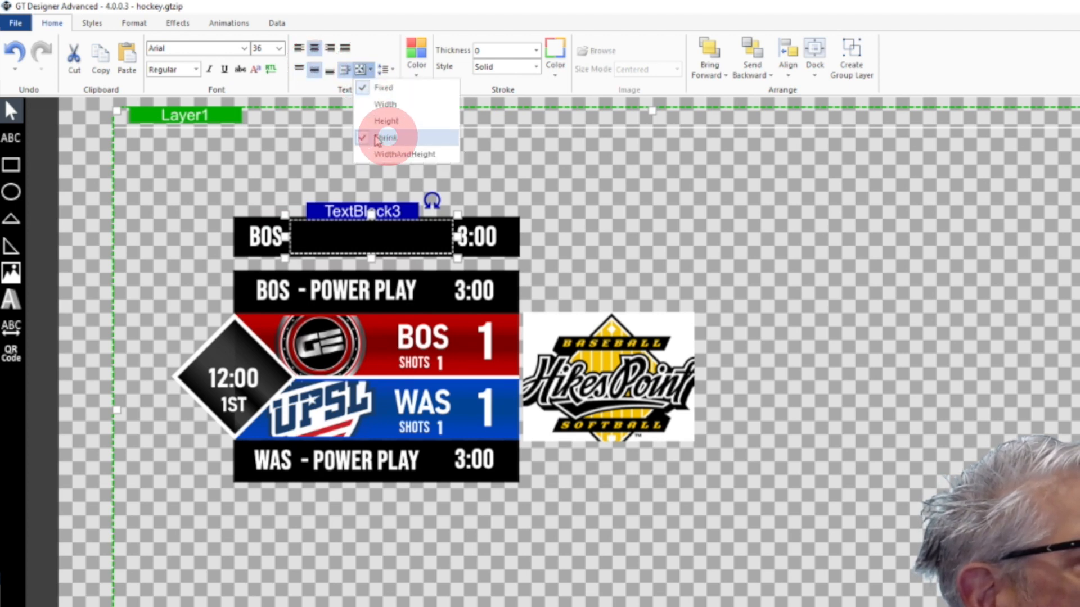
{"action": "left_click", "coordinate": [417, 75]}
{"action": "left_click", "coordinate": [540, 90]}
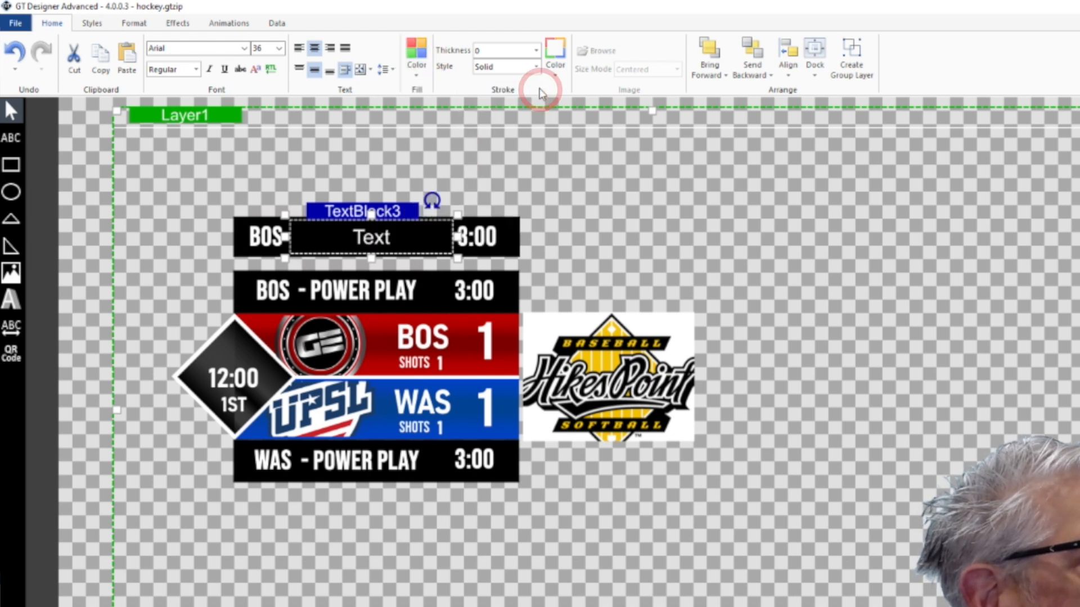
Step: Set the middle text block's font to Bebas Neue in ExtraBold weight
{"action": "left_click", "coordinate": [246, 49]}
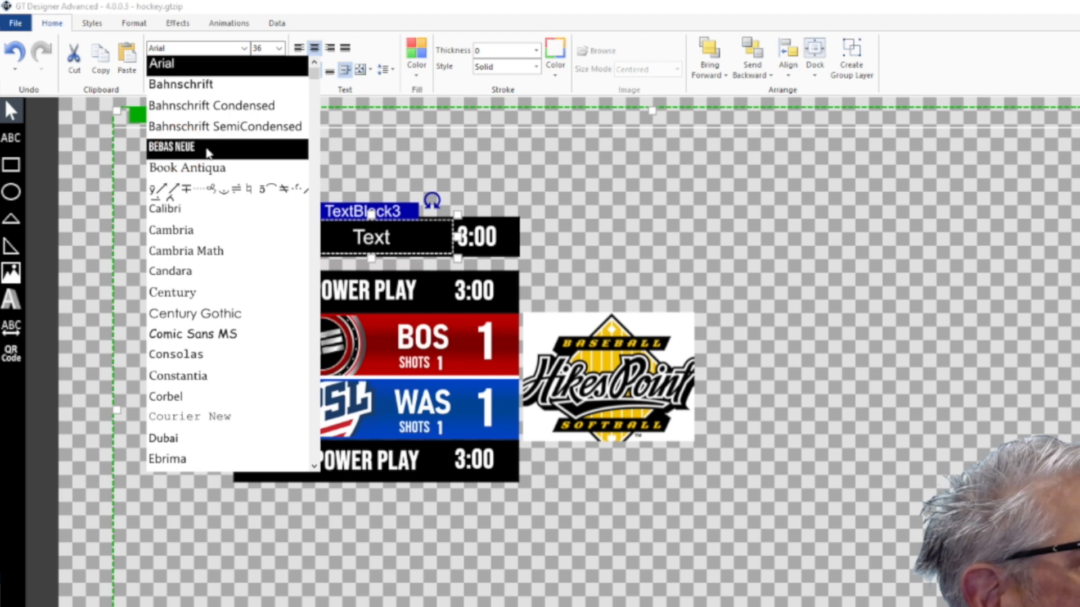
{"action": "left_click", "coordinate": [207, 149]}
{"action": "left_click", "coordinate": [196, 70]}
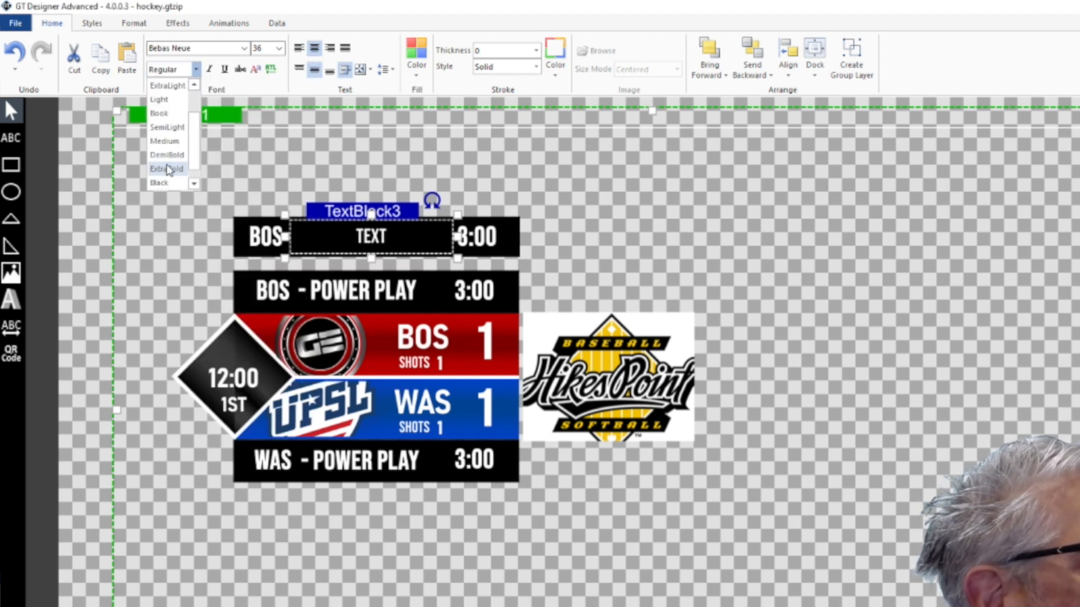
{"action": "left_click", "coordinate": [167, 169]}
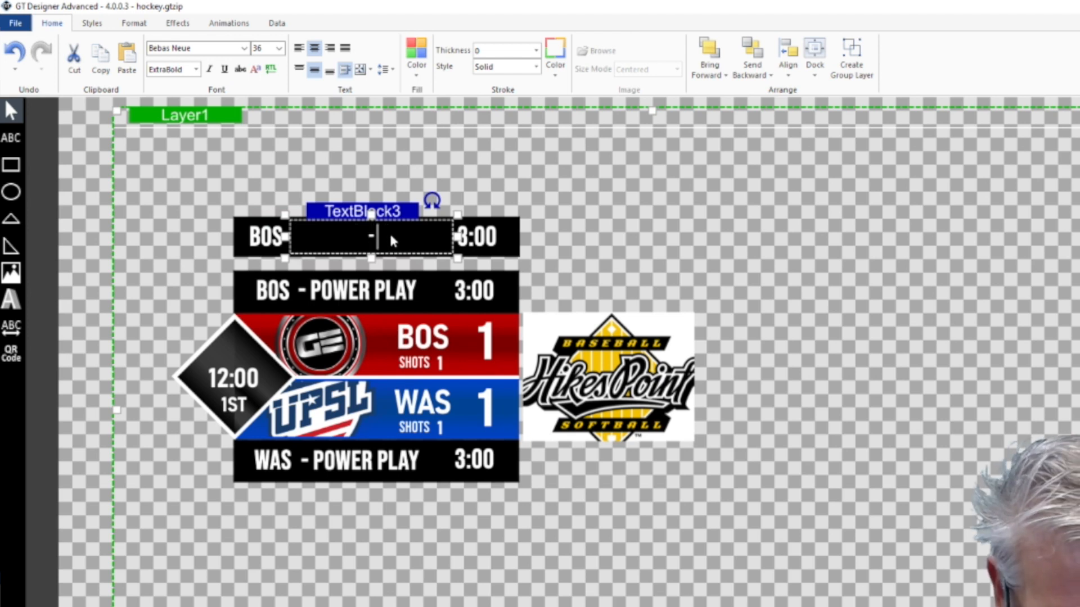
Step: Replace the middle text block's placeholder with "- POWERPLAY"
{"action": "type", "text": "OWE"}
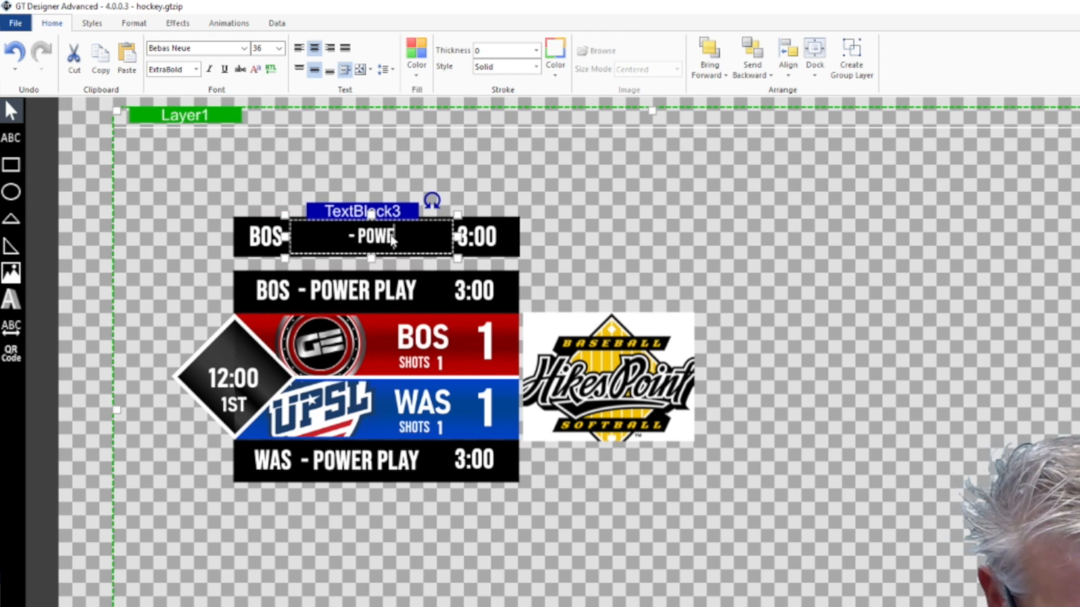
{"action": "type", "text": "R"}
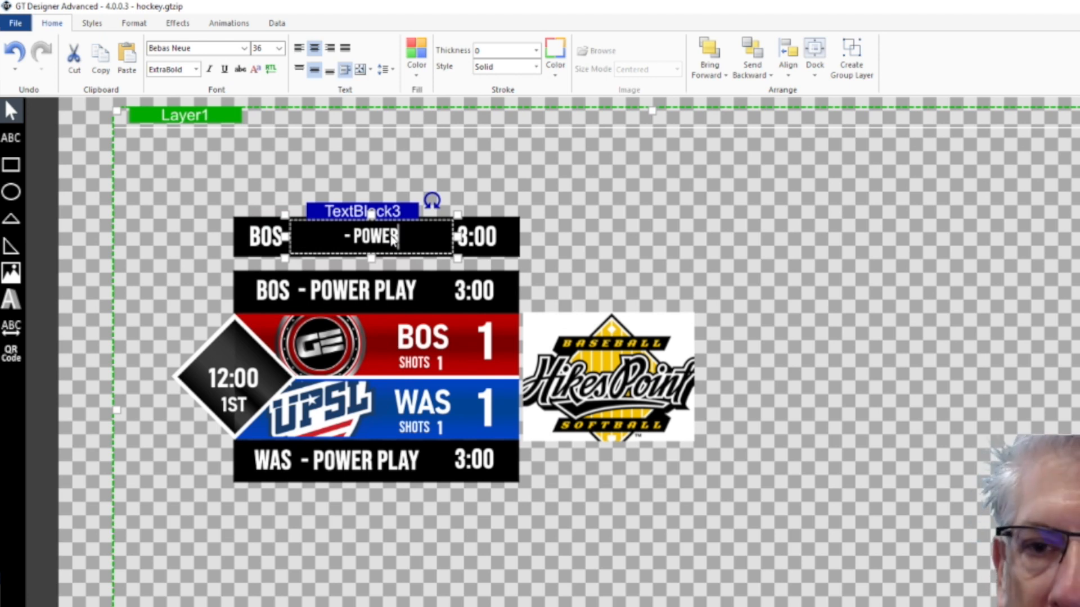
{"action": "type", "text": "PLAY"}
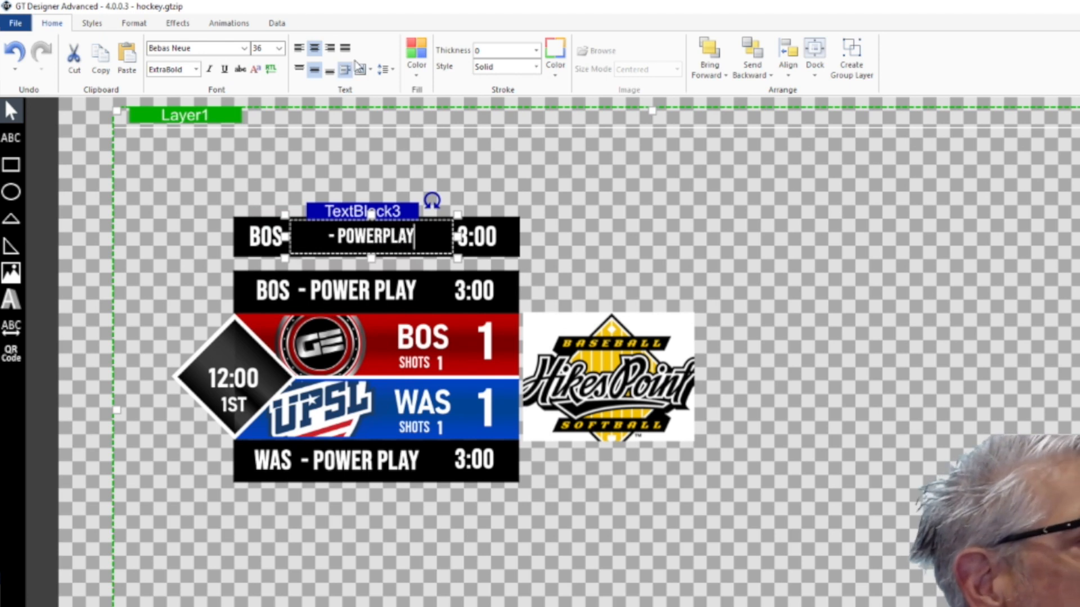
Step: Set the font size of the "- POWERPLAY" text to 48 and deselect the block
{"action": "left_click", "coordinate": [279, 48]}
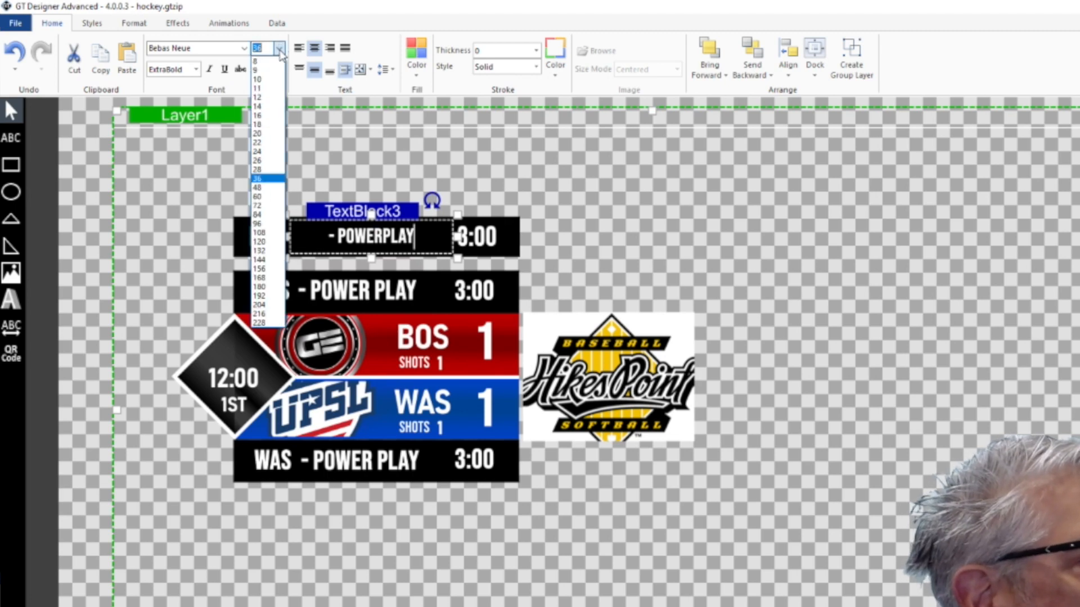
{"action": "left_click", "coordinate": [262, 186]}
{"action": "left_click", "coordinate": [674, 196]}
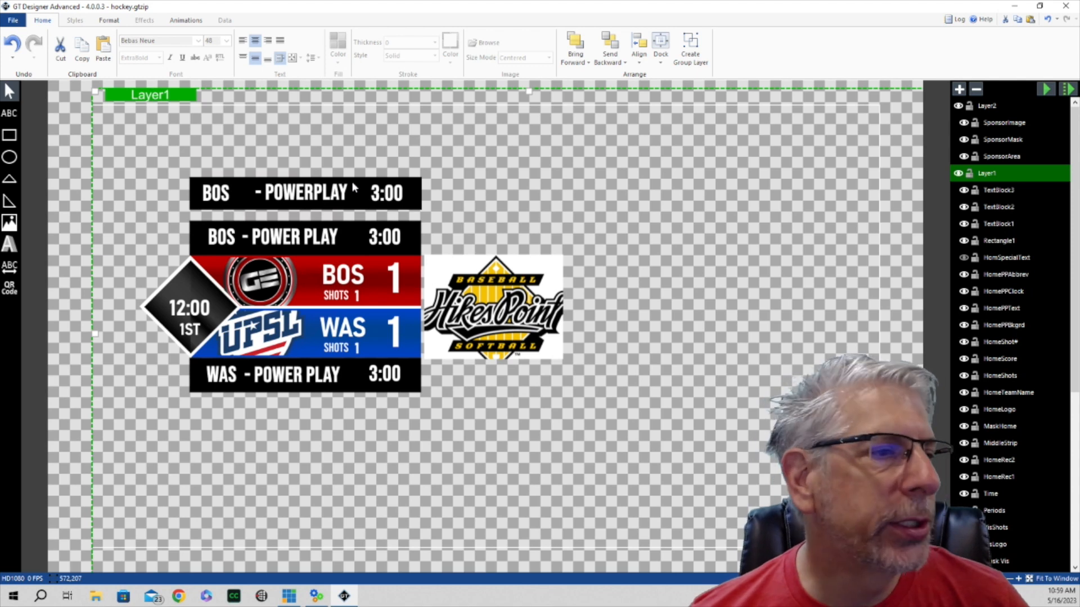
{"action": "left_click", "coordinate": [1001, 224]}
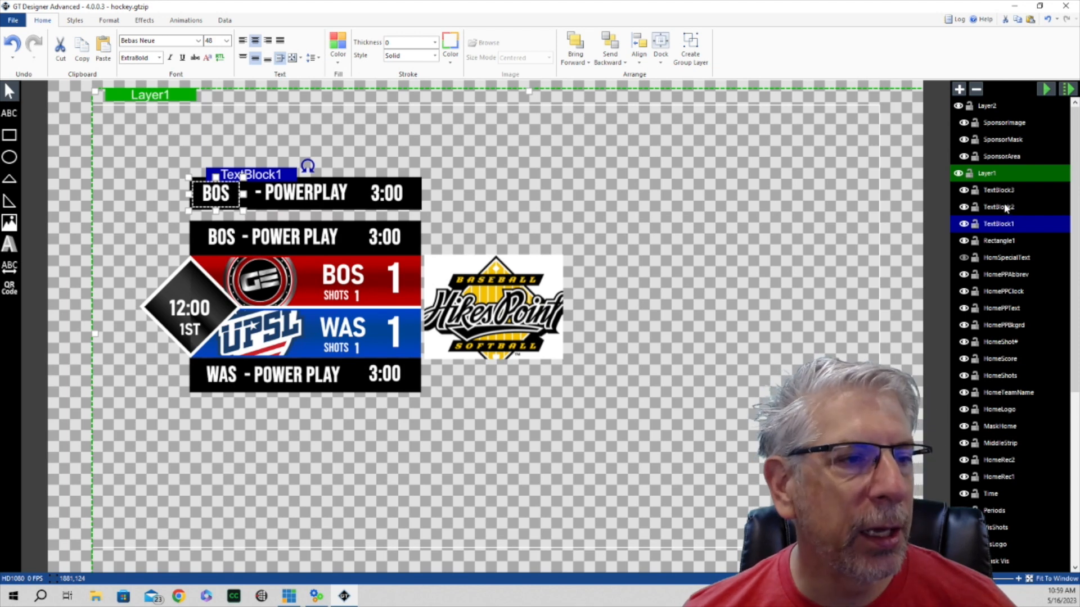
{"action": "left_click", "coordinate": [1007, 208], "text": "ctrl"}
{"action": "left_click", "coordinate": [1006, 192], "text": "ctrl"}
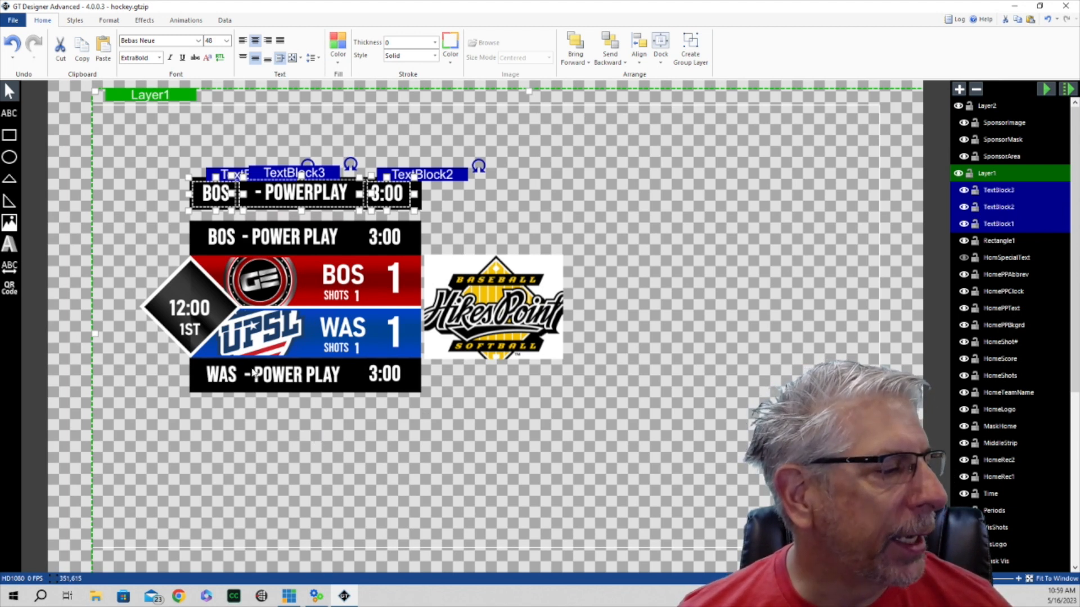
{"action": "left_click", "coordinate": [555, 151]}
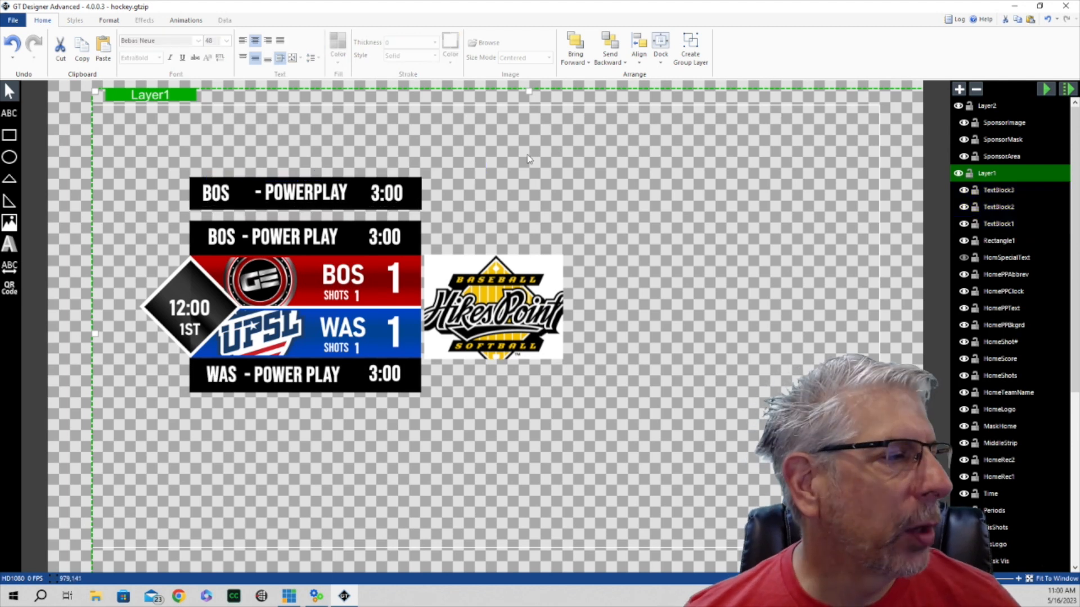
Step: Duplicate the "- POWERPLAY" text block in place by copying and pasting it
{"action": "left_click", "coordinate": [1003, 189]}
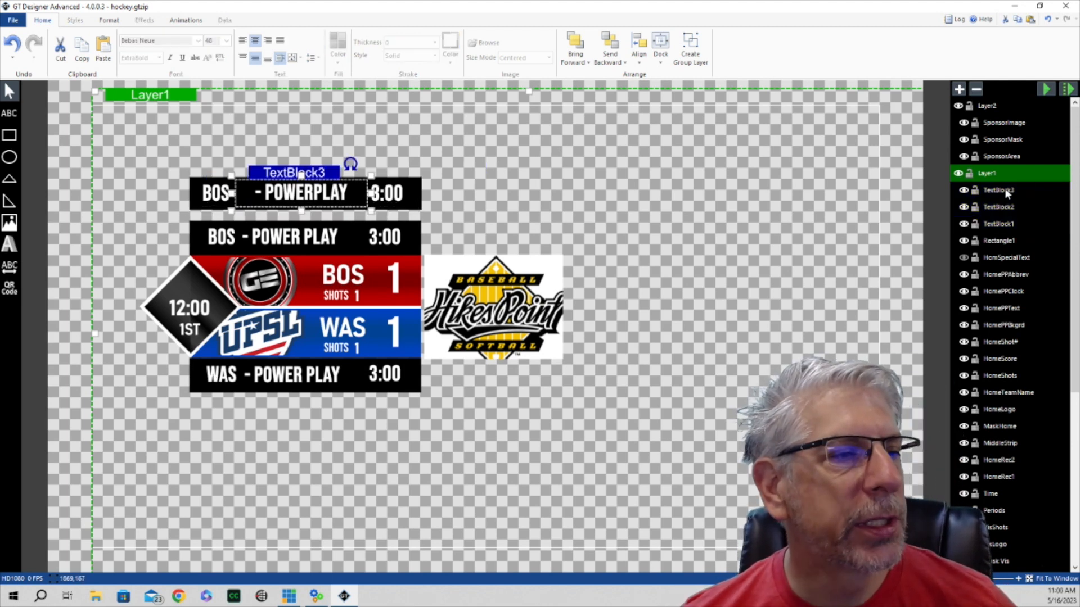
{"action": "right_click", "coordinate": [323, 173]}
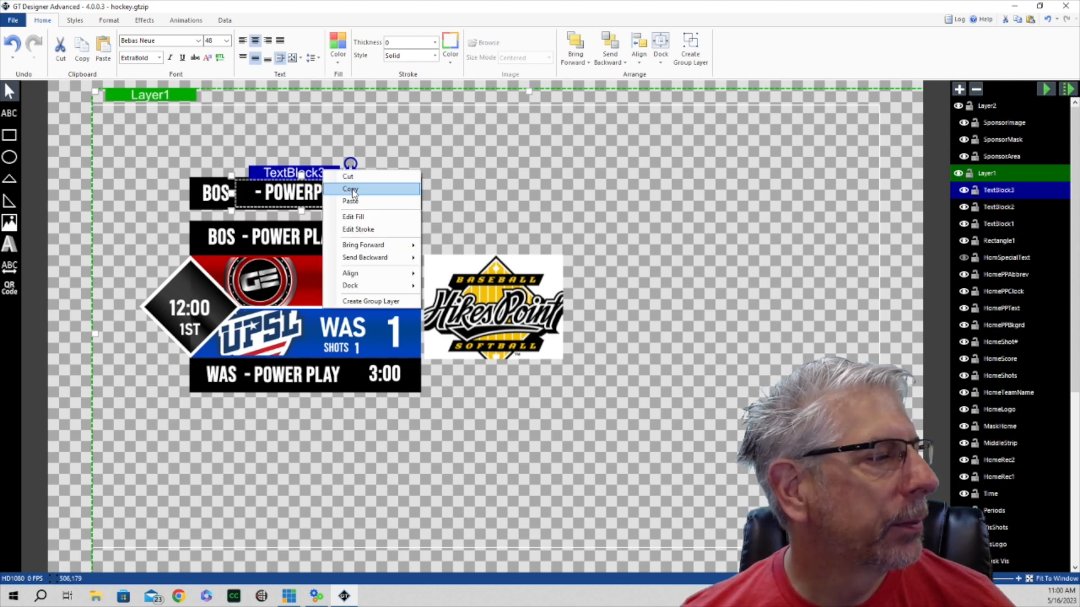
{"action": "left_click", "coordinate": [350, 192]}
{"action": "right_click", "coordinate": [322, 174]}
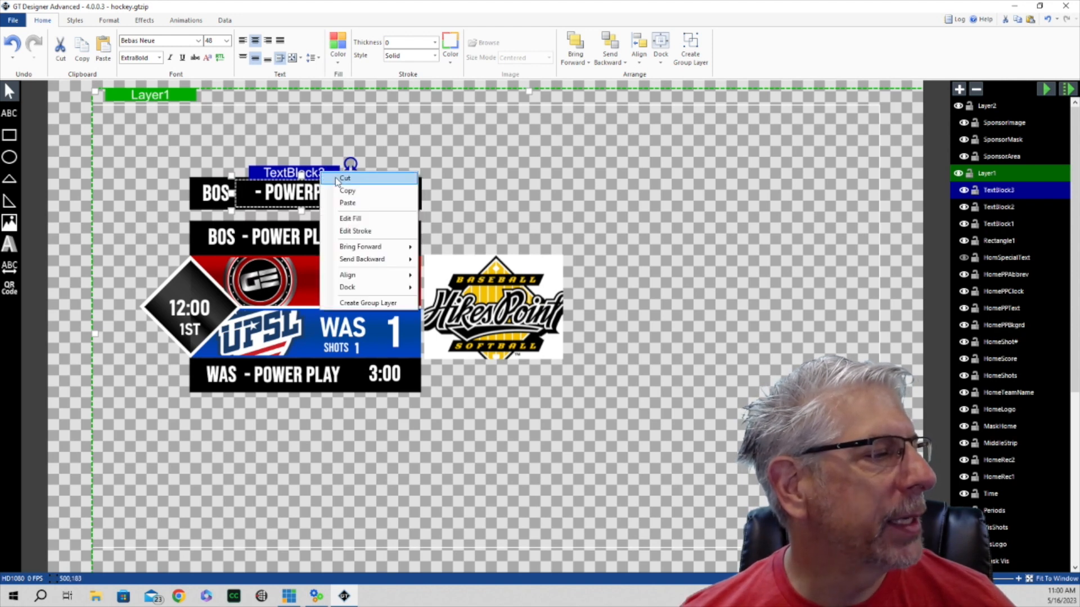
{"action": "left_click", "coordinate": [358, 209]}
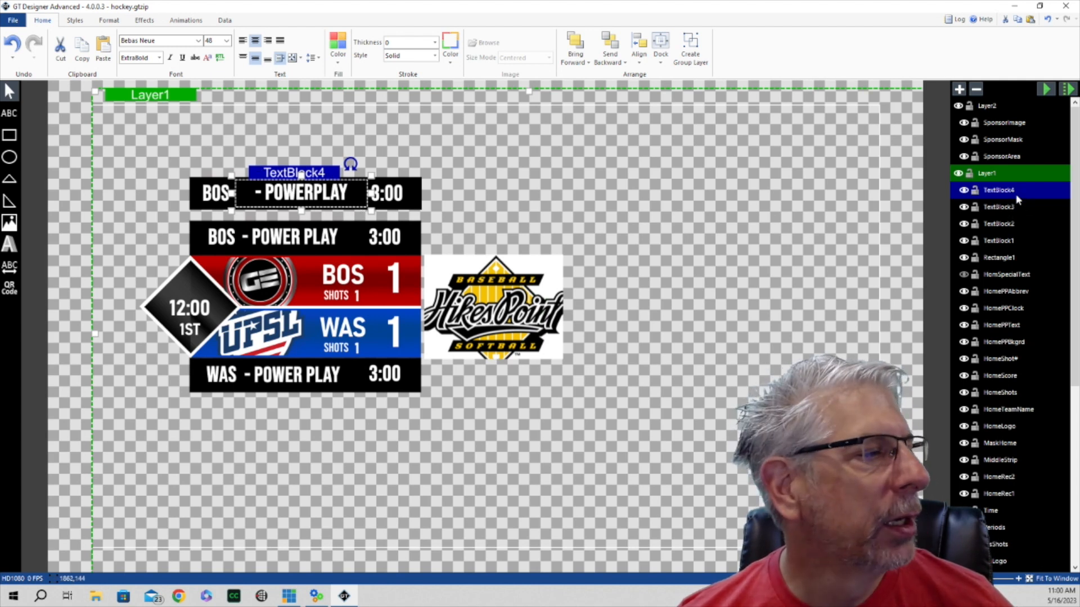
Step: Replace the text of the duplicated POWERPLAY block with SPECIAL TEXT
{"action": "double_click", "coordinate": [349, 194]}
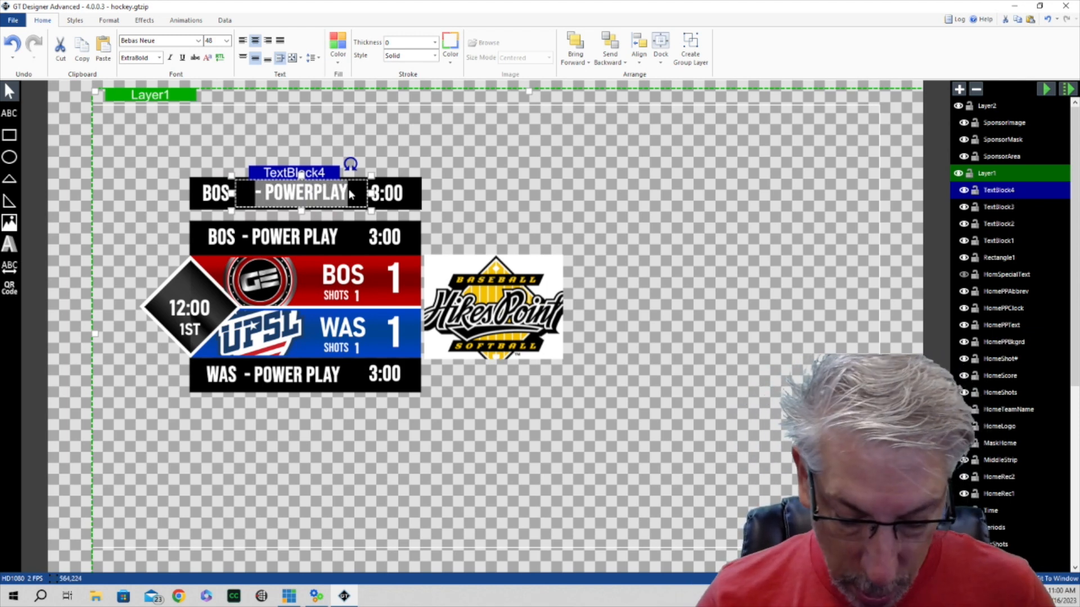
{"action": "type", "text": "SHECIAL T"}
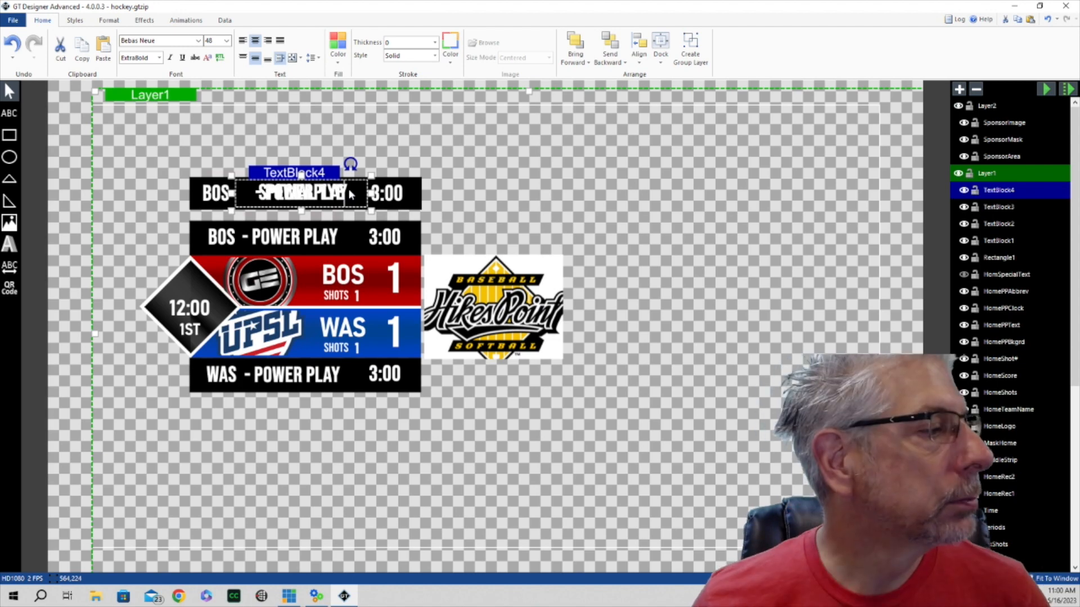
{"action": "type", "text": "EXT"}
{"action": "left_click", "coordinate": [541, 190]}
Step: Hide the original "- POWERPLAY" text block so only the SPECIAL TEXT block shows, and check the latter's placement
{"action": "left_click", "coordinate": [964, 206]}
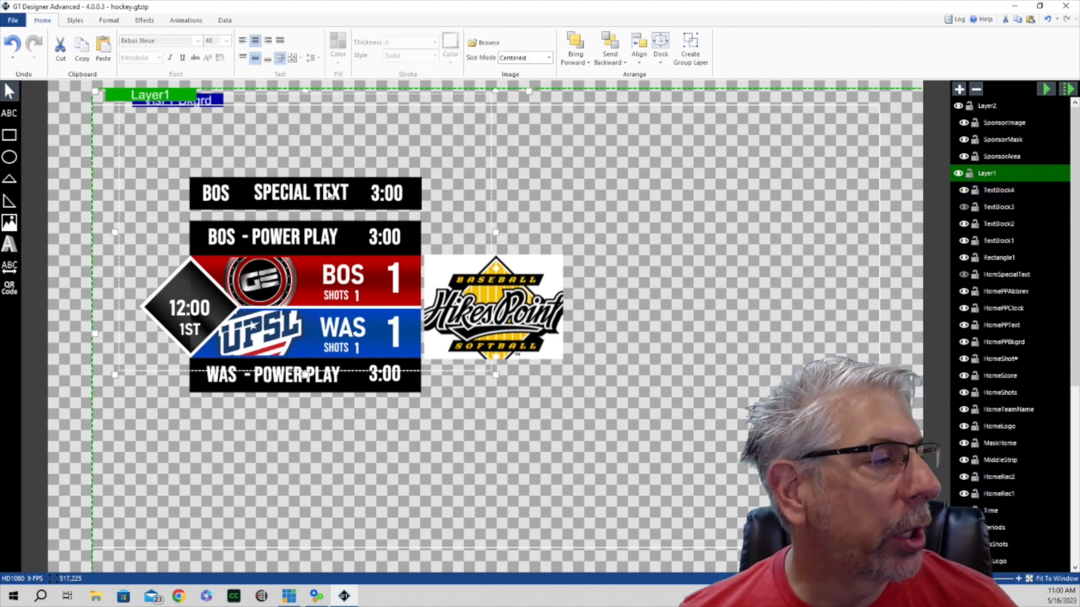
{"action": "left_click", "coordinate": [643, 162]}
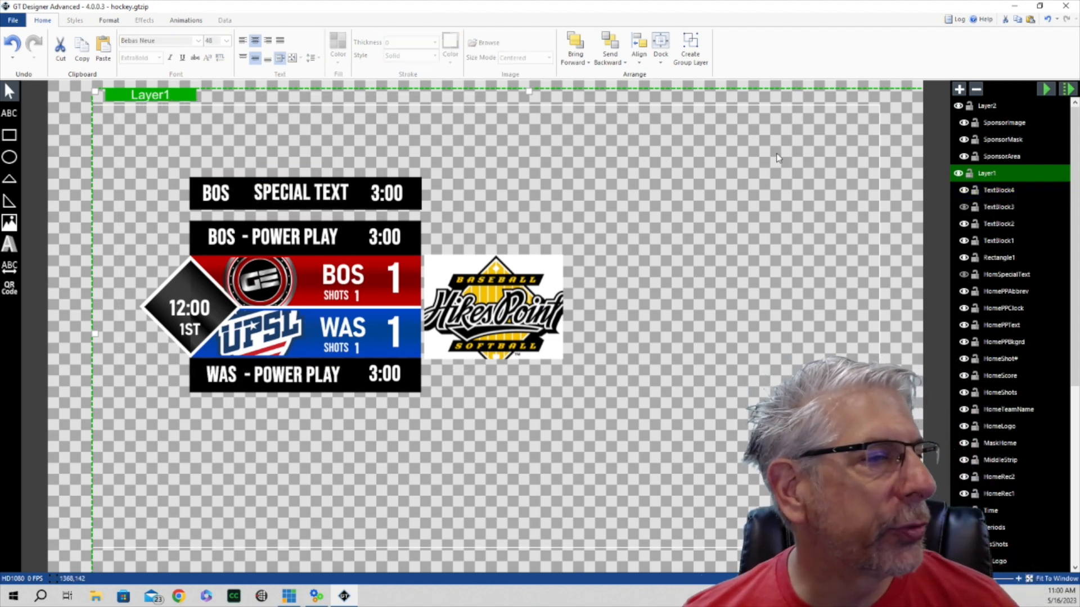
{"action": "left_click", "coordinate": [996, 191]}
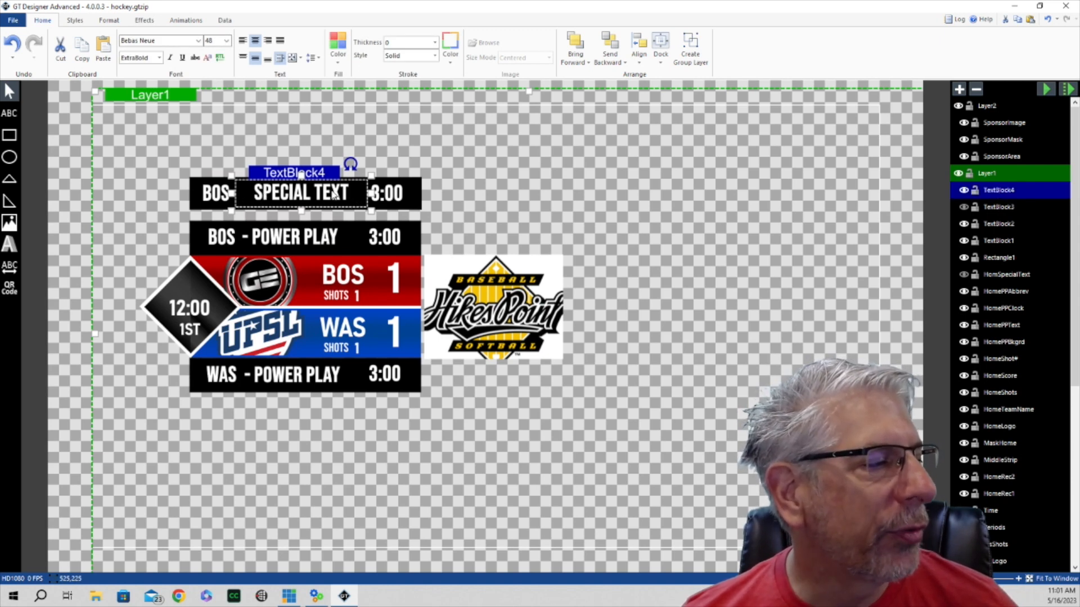
{"action": "left_click", "coordinate": [669, 336]}
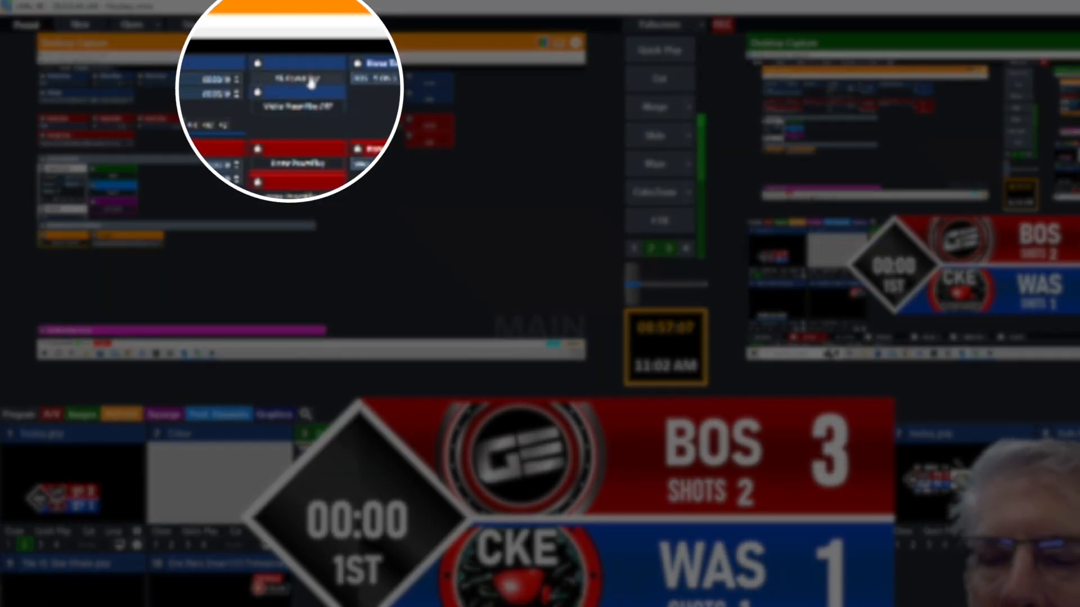
Step: Switch to the title controller and review the Vis PP Timer widget's hotkeys and title mapping in its properties
{"action": "left_click", "coordinate": [311, 83]}
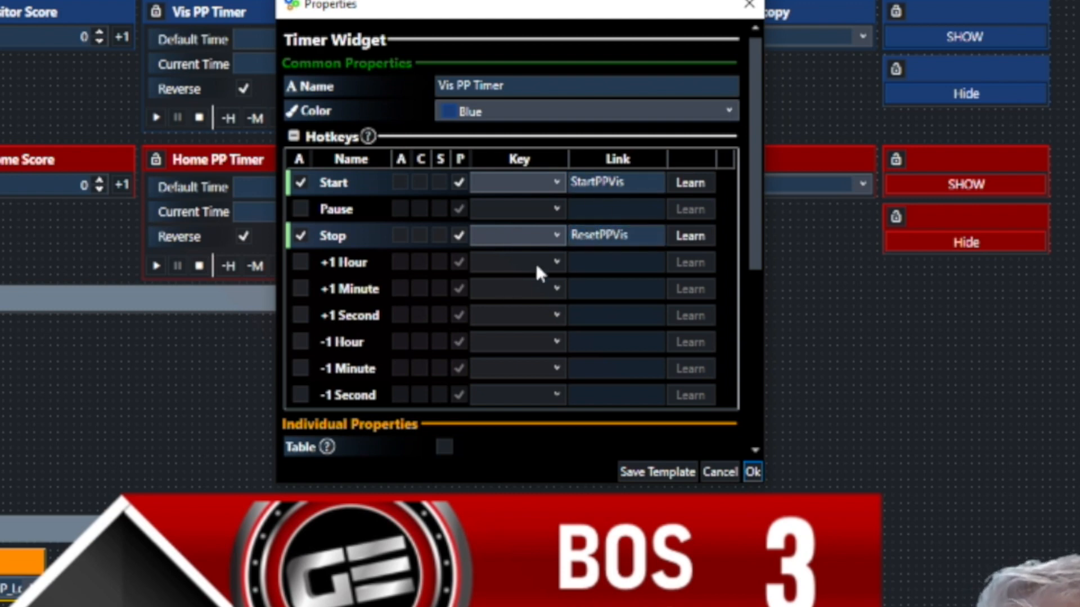
{"action": "scroll", "coordinate": [519, 264], "scroll_direction": "down", "scroll_amount": 2}
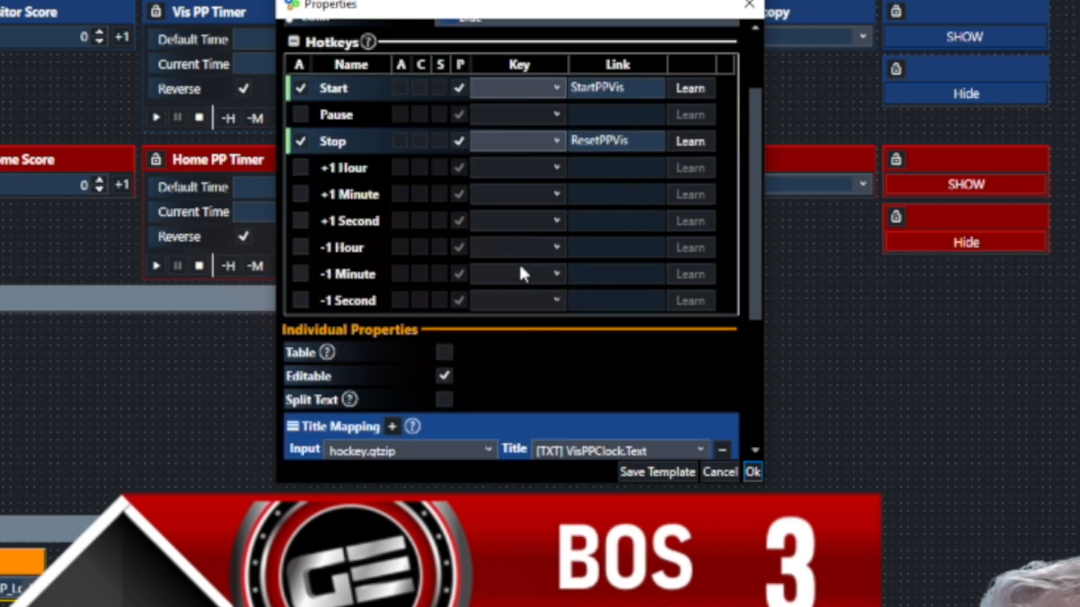
{"action": "scroll", "coordinate": [518, 260], "scroll_direction": "down", "scroll_amount": 3}
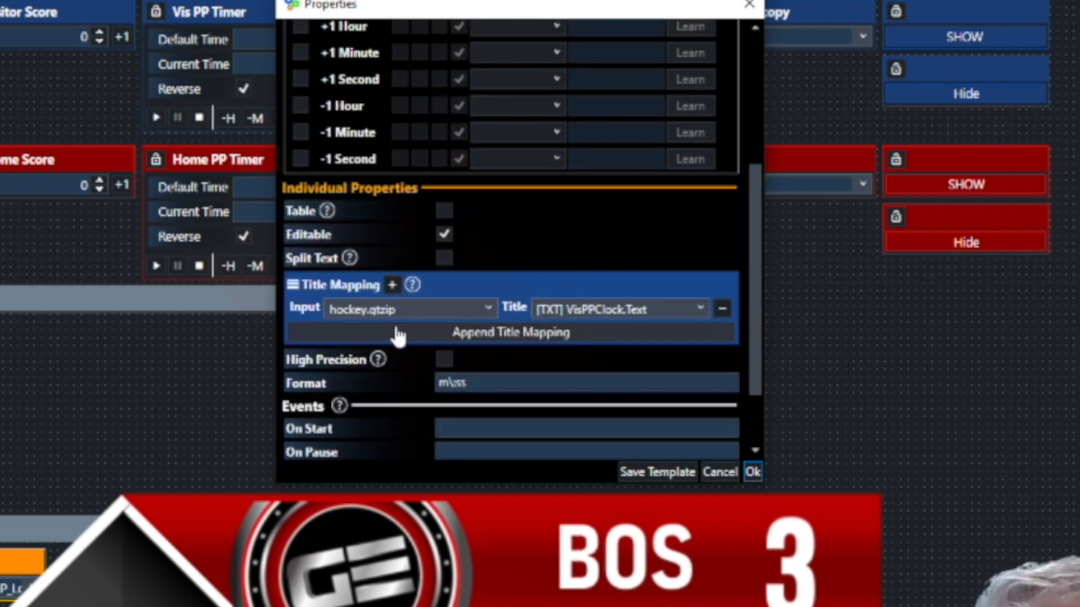
Step: Review the Vis PP Timer widget's title mapping, time format and On Completion event, and close its properties
{"action": "left_click", "coordinate": [362, 310]}
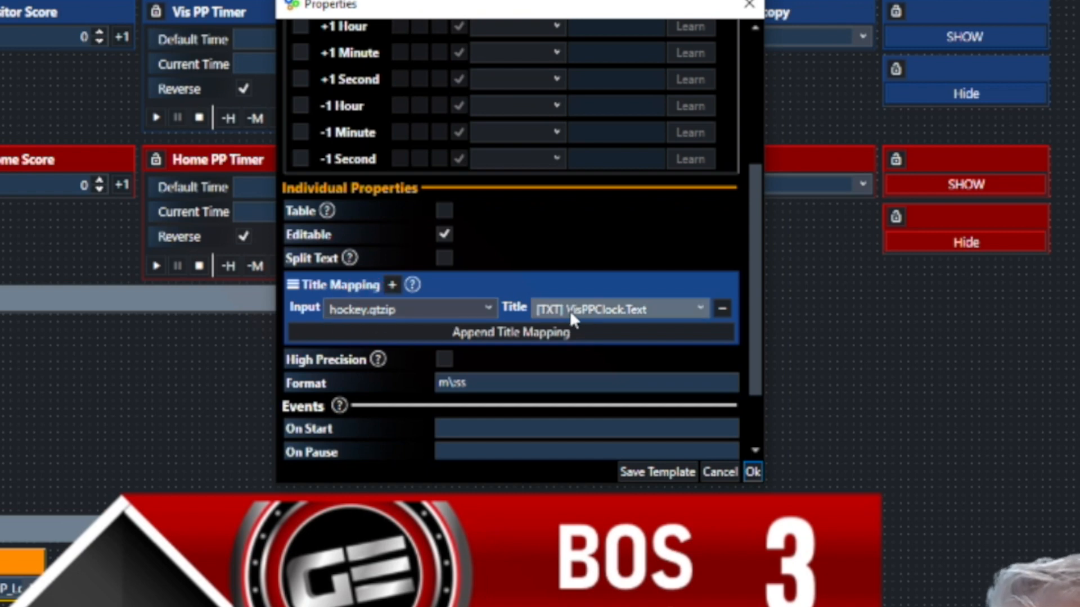
{"action": "left_click", "coordinate": [599, 309]}
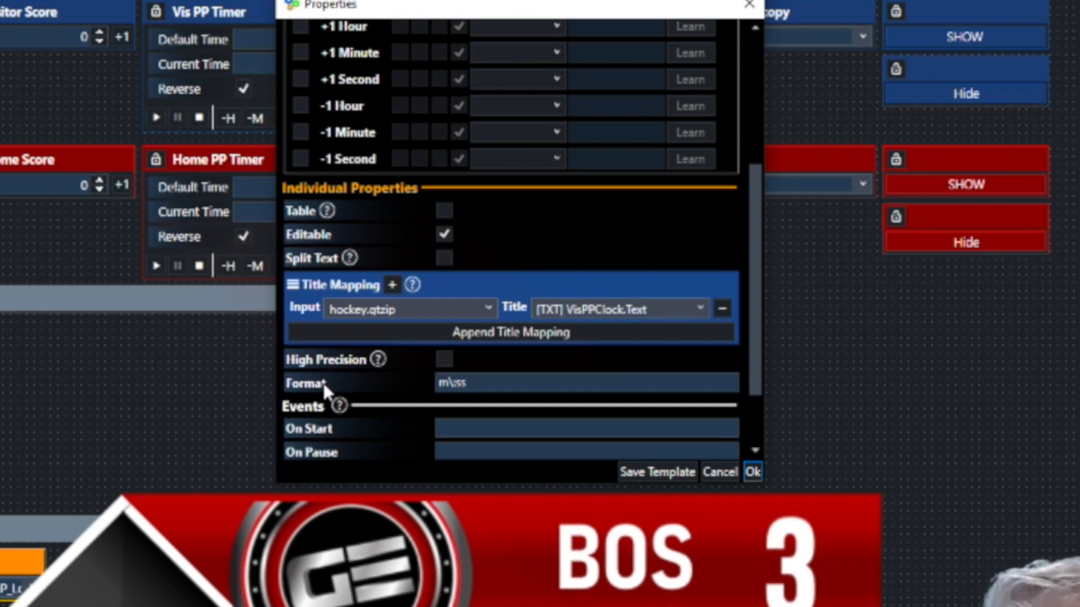
{"action": "left_click", "coordinate": [448, 384]}
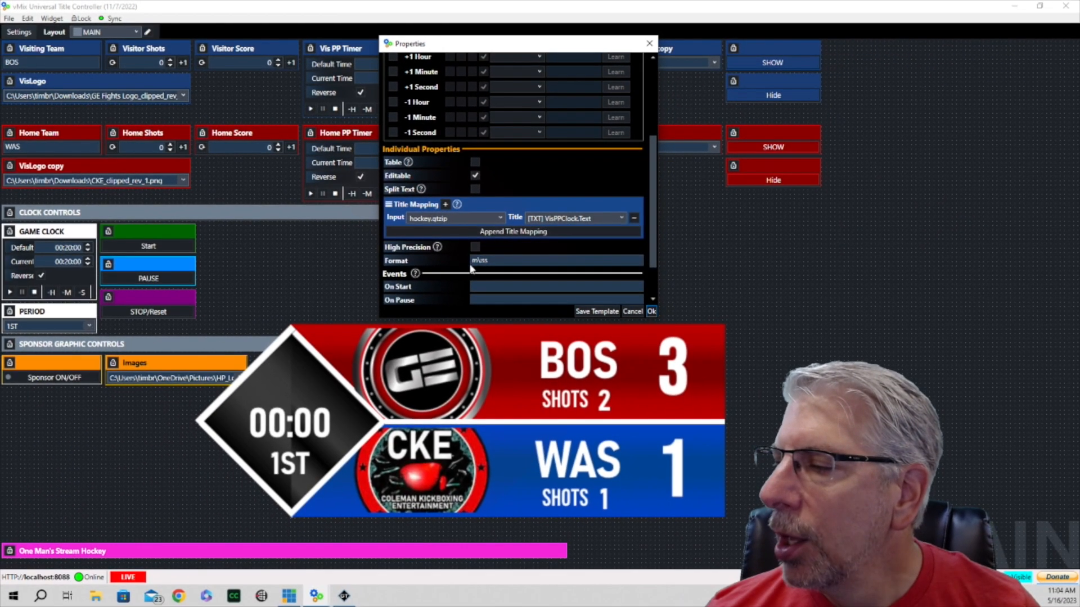
{"action": "left_click", "coordinate": [474, 262]}
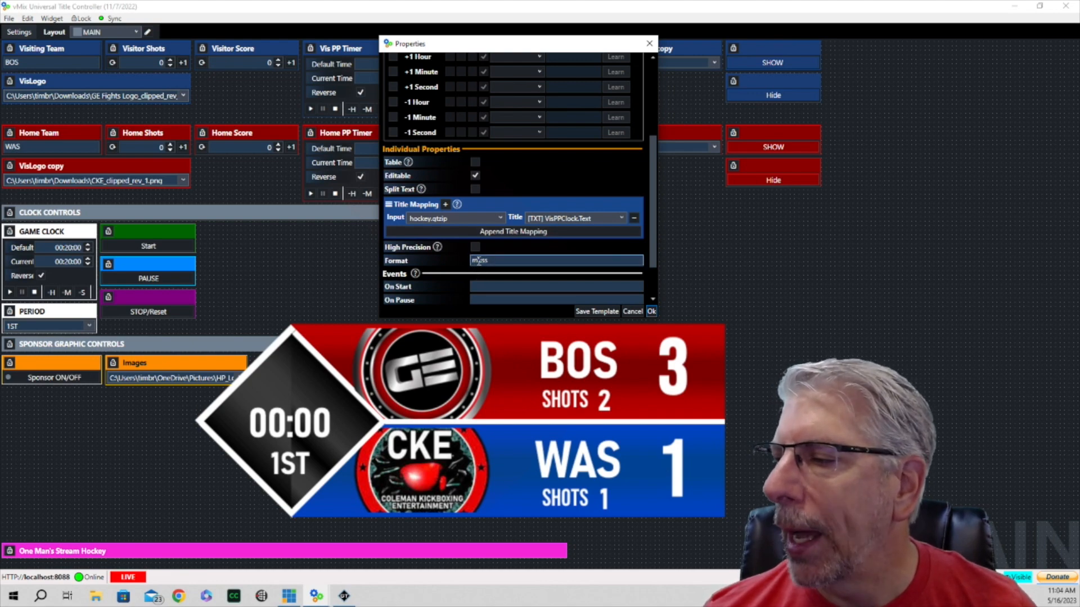
{"action": "scroll", "coordinate": [505, 255], "scroll_direction": "down", "scroll_amount": 2}
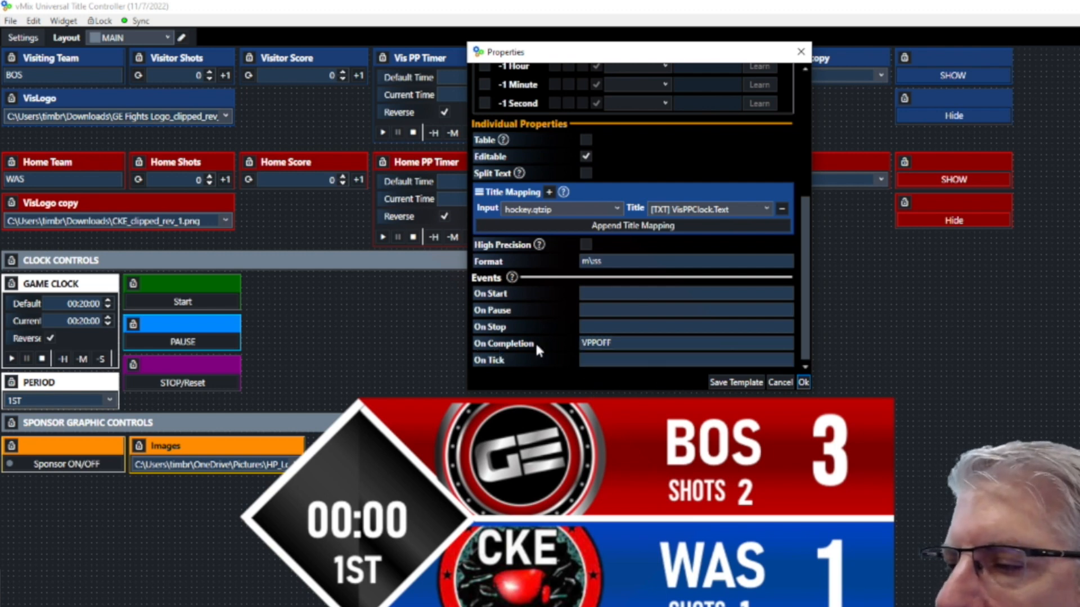
{"action": "left_click", "coordinate": [595, 342]}
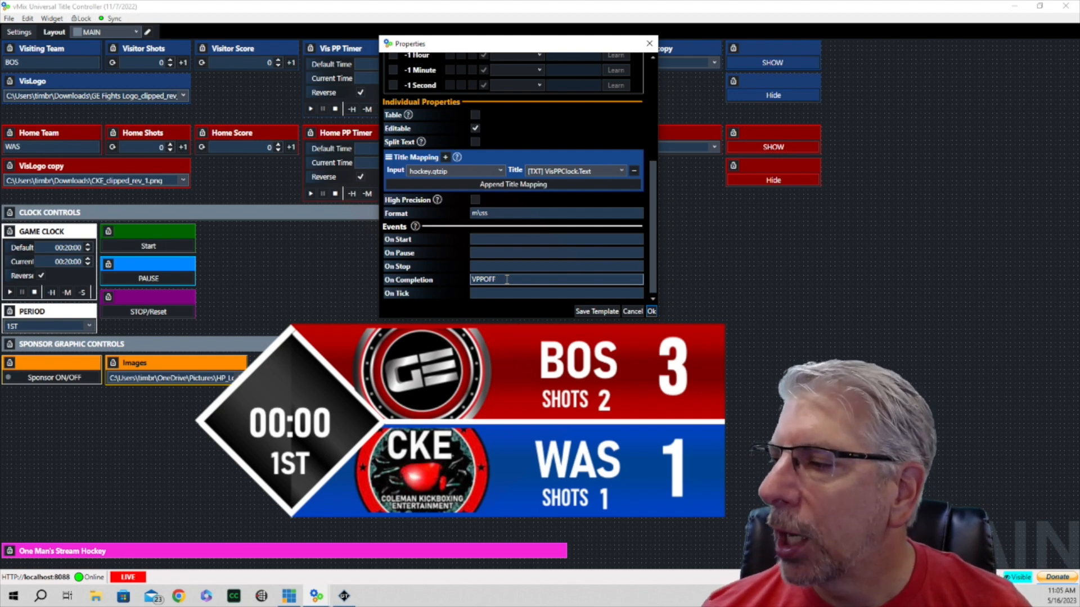
{"action": "left_click", "coordinate": [651, 311]}
Step: Open the Vis PowerPlay button's properties and check the Execute hotkey and its link
{"action": "mouse_move", "coordinate": [502, 51]}
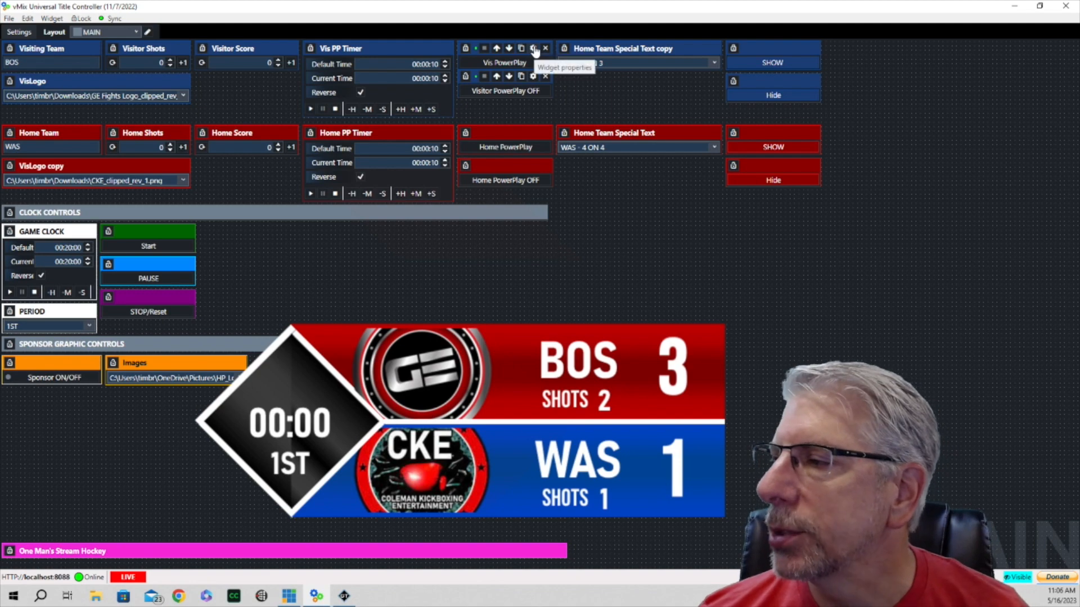
{"action": "left_click", "coordinate": [533, 49]}
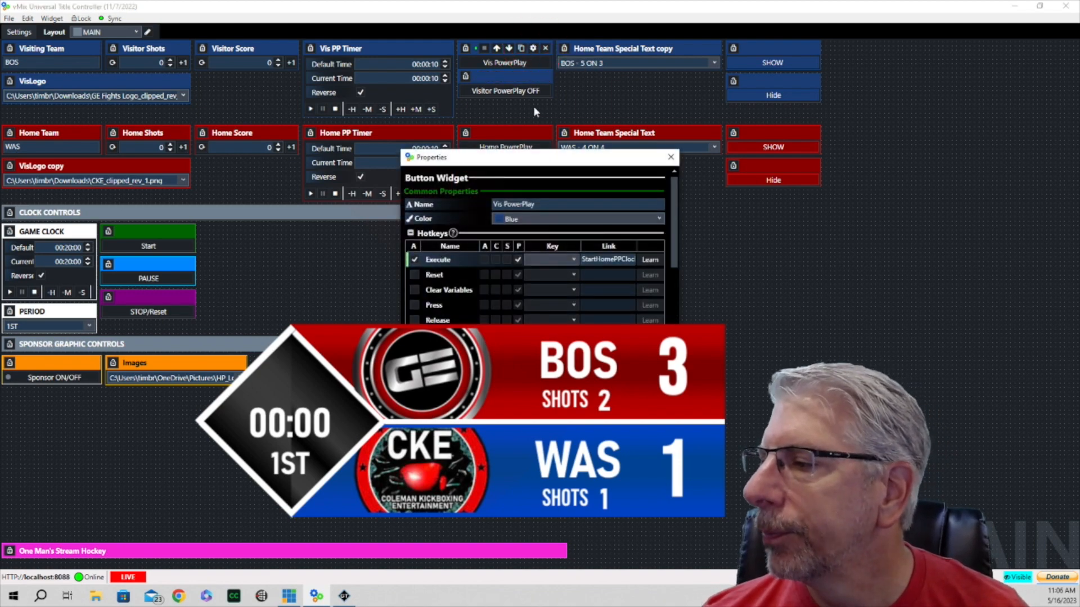
{"action": "left_click_drag", "start_coordinate": [541, 159], "coordinate": [524, 40]}
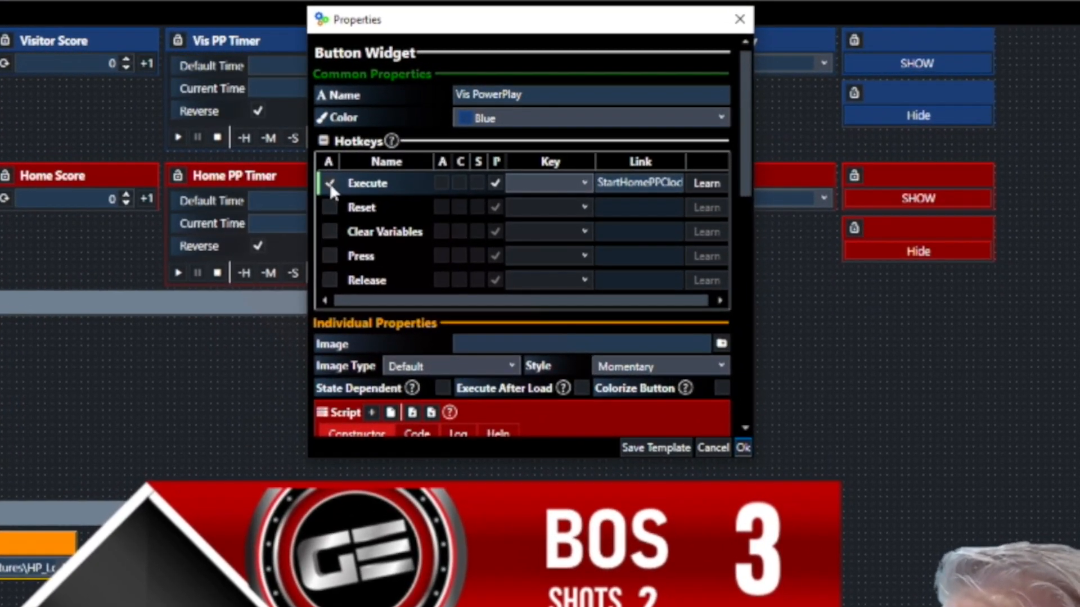
{"action": "left_click", "coordinate": [330, 184]}
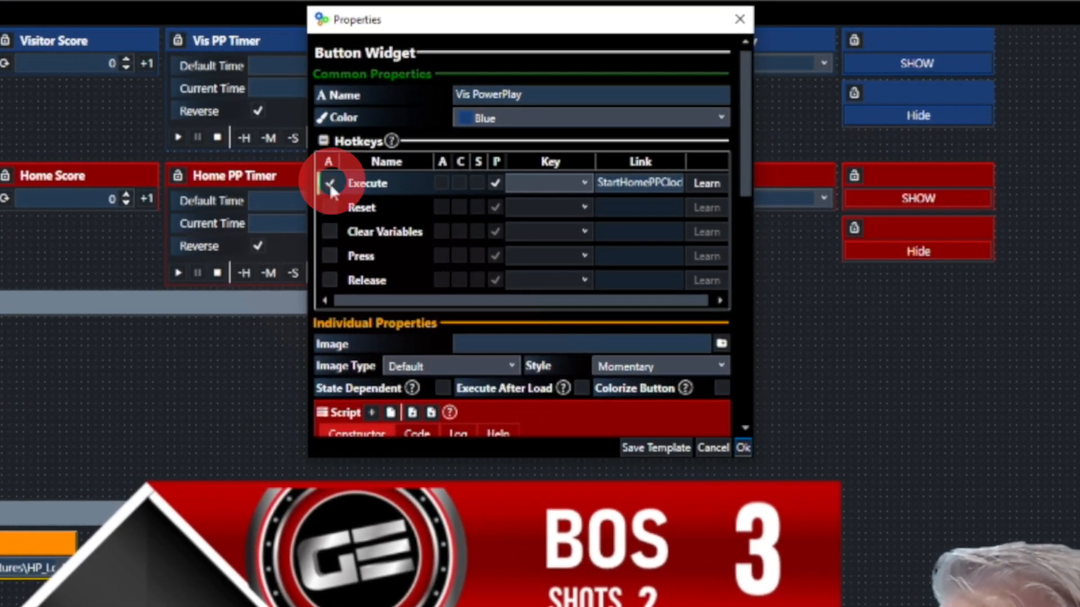
{"action": "left_click", "coordinate": [616, 184]}
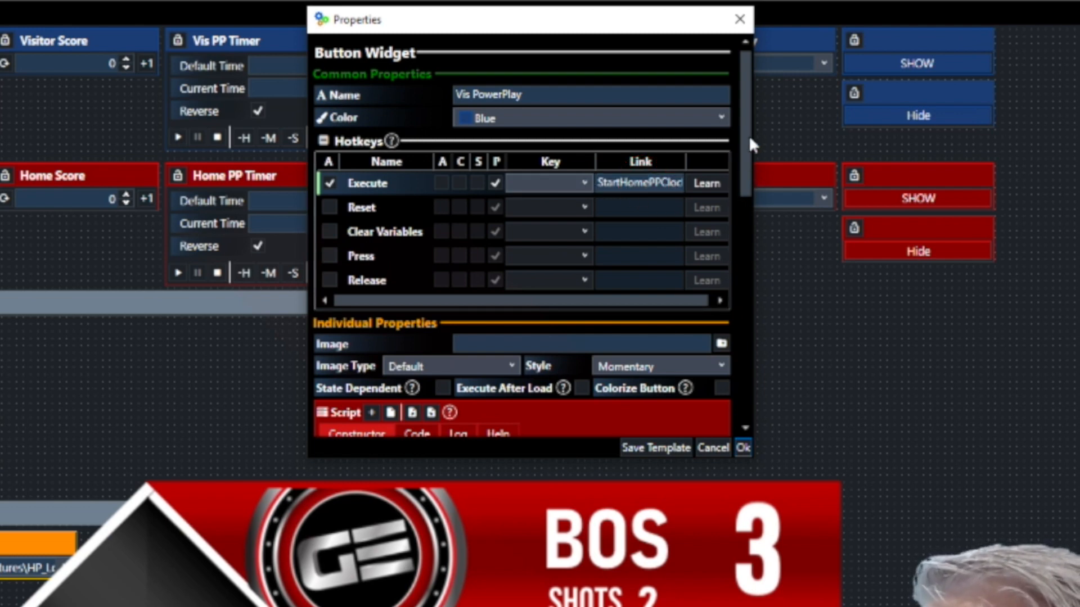
Step: Look through the Vis PowerPlay button's script commands, from the SetXVisible entries to the closing ExecLink
{"action": "mouse_move", "coordinate": [746, 128]}
{"action": "left_mouse_down"}
{"action": "mouse_move", "coordinate": [721, 210]}
{"action": "mouse_move", "coordinate": [700, 363]}
{"action": "mouse_move", "coordinate": [764, 166]}
{"action": "mouse_move", "coordinate": [754, 119]}
{"action": "mouse_move", "coordinate": [732, 183]}
{"action": "mouse_move", "coordinate": [738, 129]}
{"action": "left_mouse_up"}
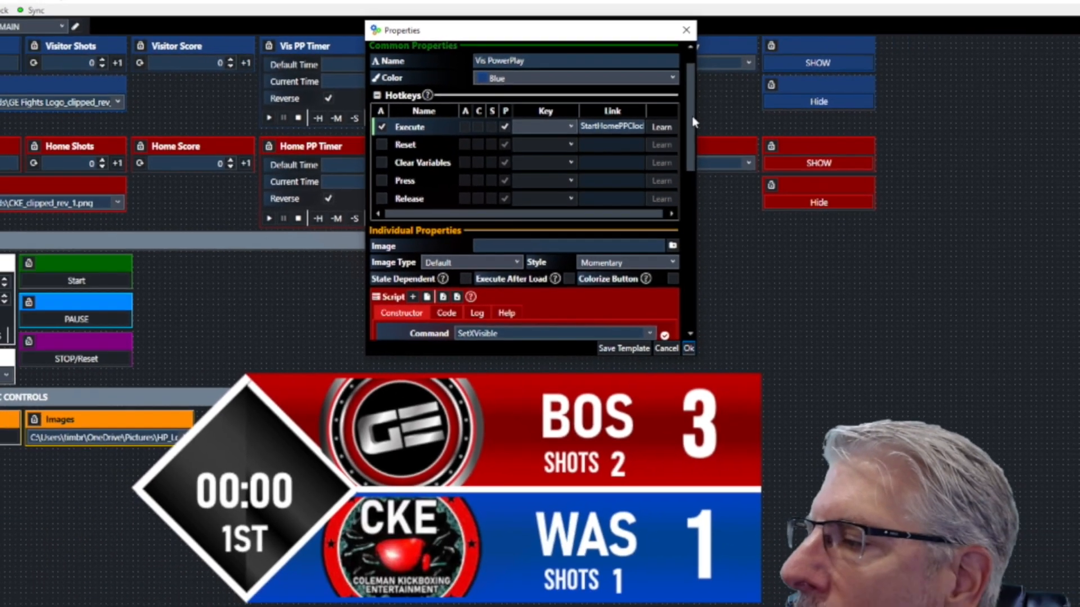
{"action": "left_click_drag", "start_coordinate": [746, 143], "coordinate": [731, 209]}
{"action": "scroll", "coordinate": [653, 175], "scroll_direction": "down", "scroll_amount": 3}
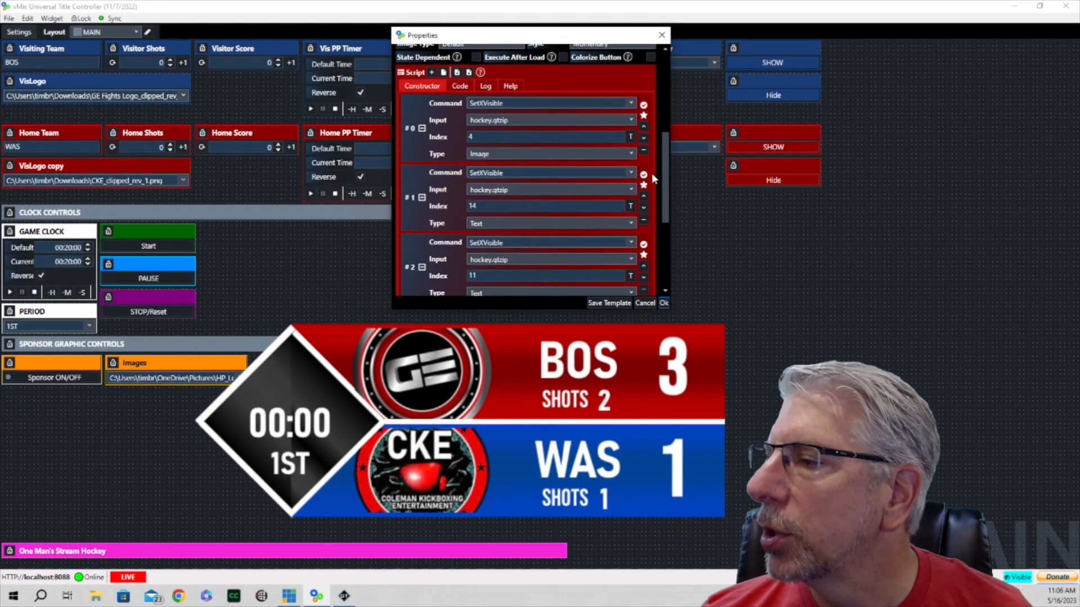
{"action": "scroll", "coordinate": [653, 174], "scroll_direction": "down", "scroll_amount": 1}
{"action": "scroll", "coordinate": [651, 175], "scroll_direction": "down", "scroll_amount": 5}
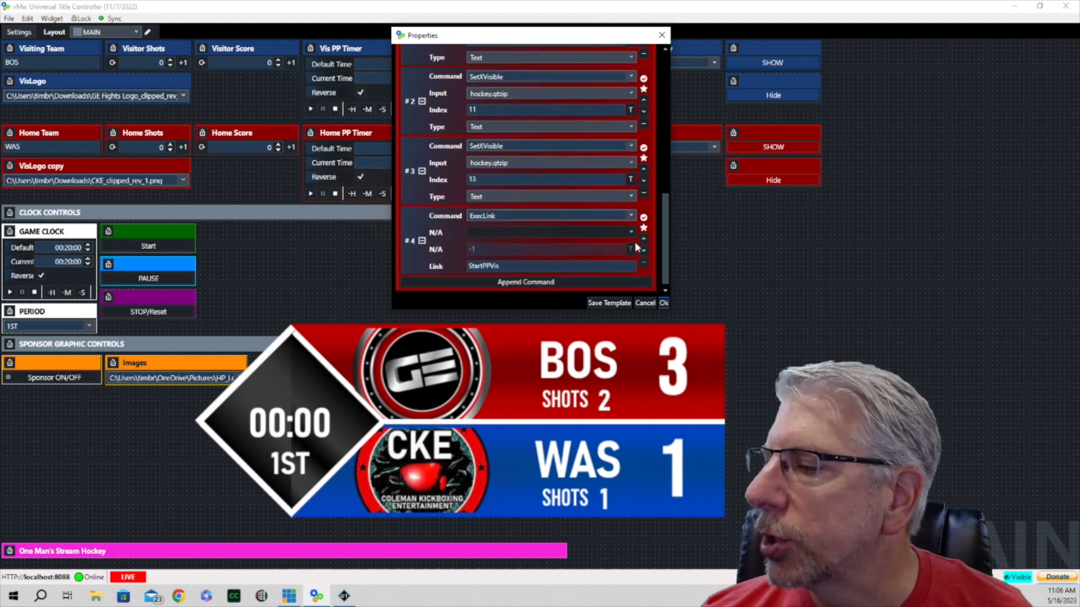
{"action": "scroll", "coordinate": [635, 238], "scroll_direction": "up", "scroll_amount": 10}
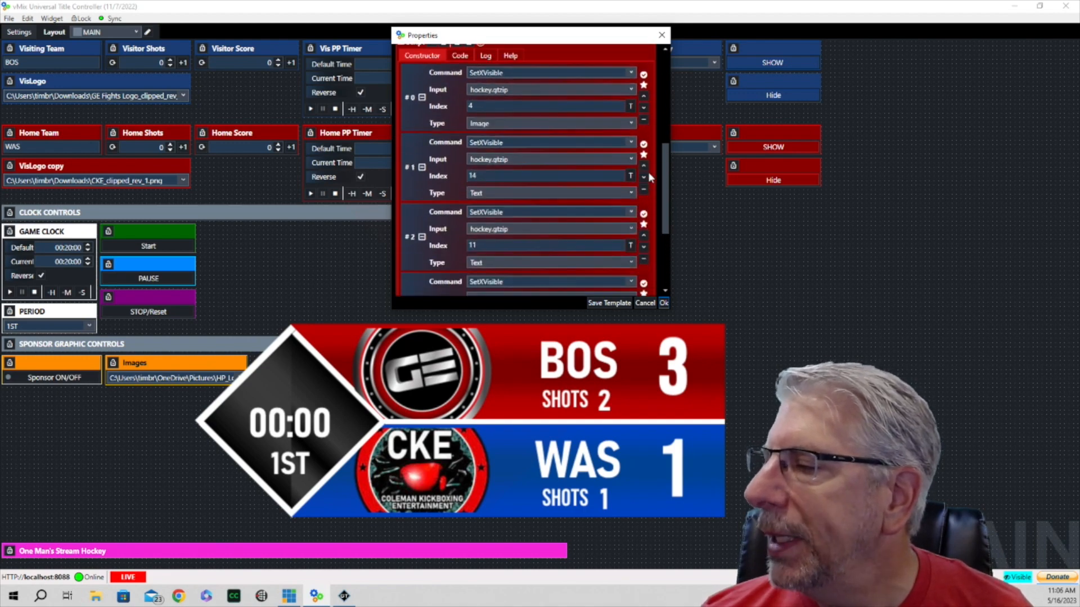
{"action": "scroll", "coordinate": [648, 143], "scroll_direction": "down", "scroll_amount": 4}
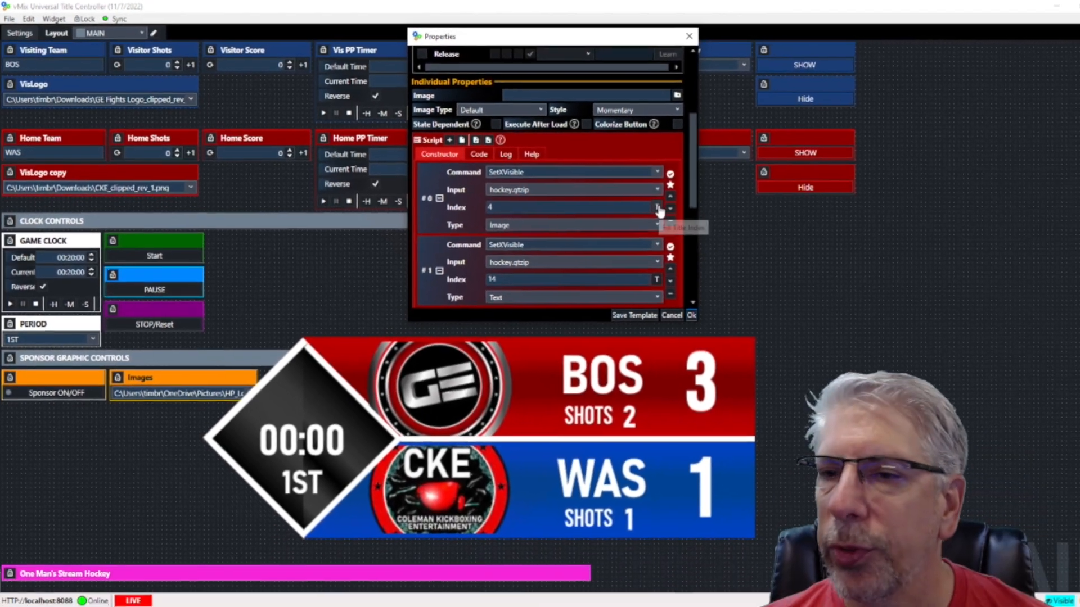
Step: Compare the index numbers in the Vis PowerPlay script with the hockey.gtzip title field list, and close the properties
{"action": "left_click", "coordinate": [777, 243]}
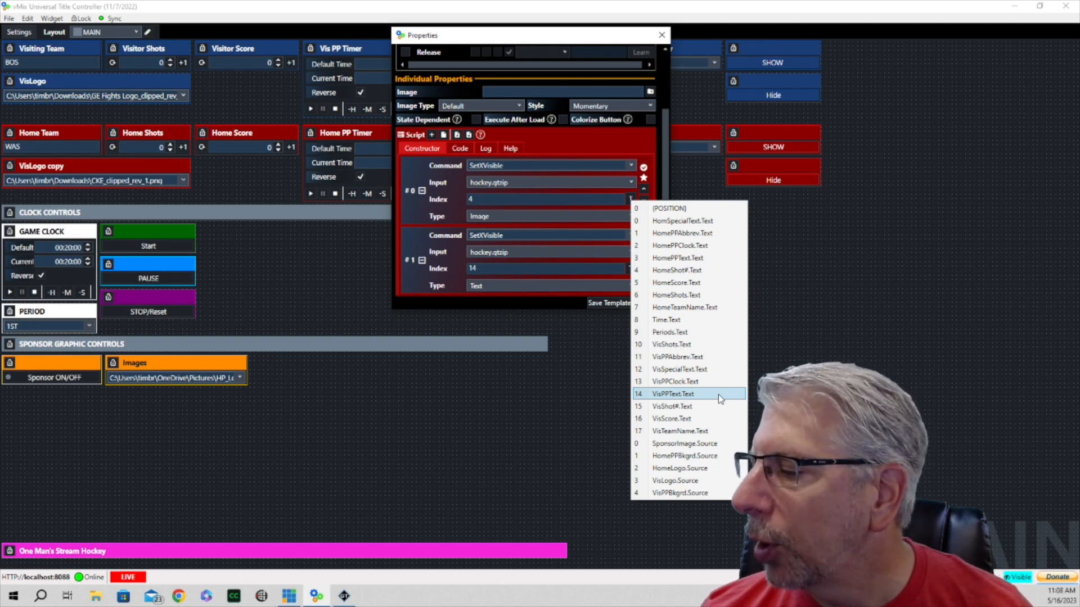
{"action": "left_click", "coordinate": [594, 397]}
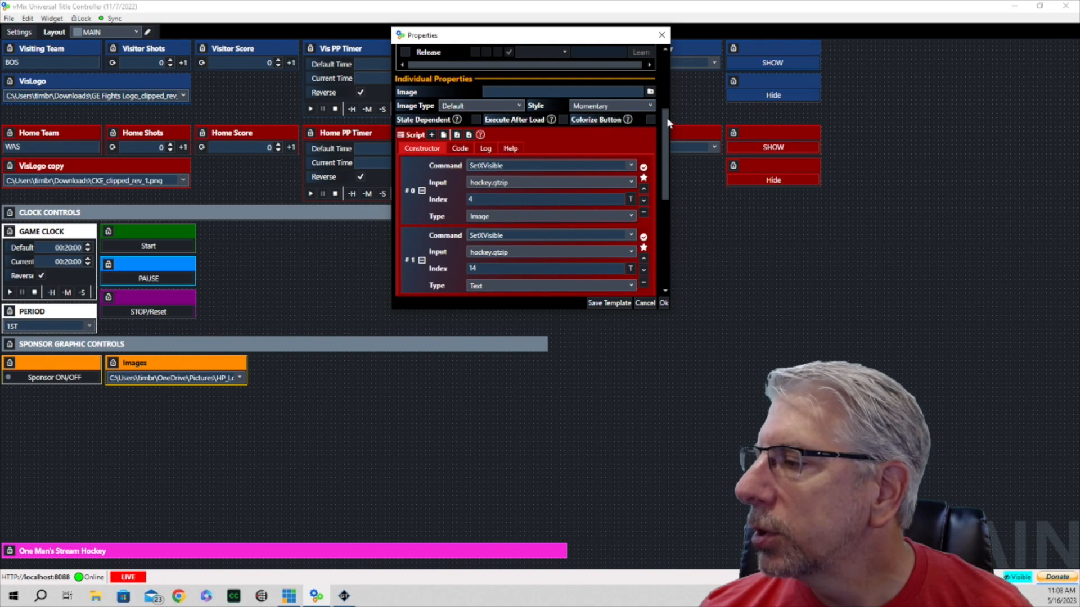
{"action": "left_click_drag", "start_coordinate": [667, 117], "coordinate": [646, 219]}
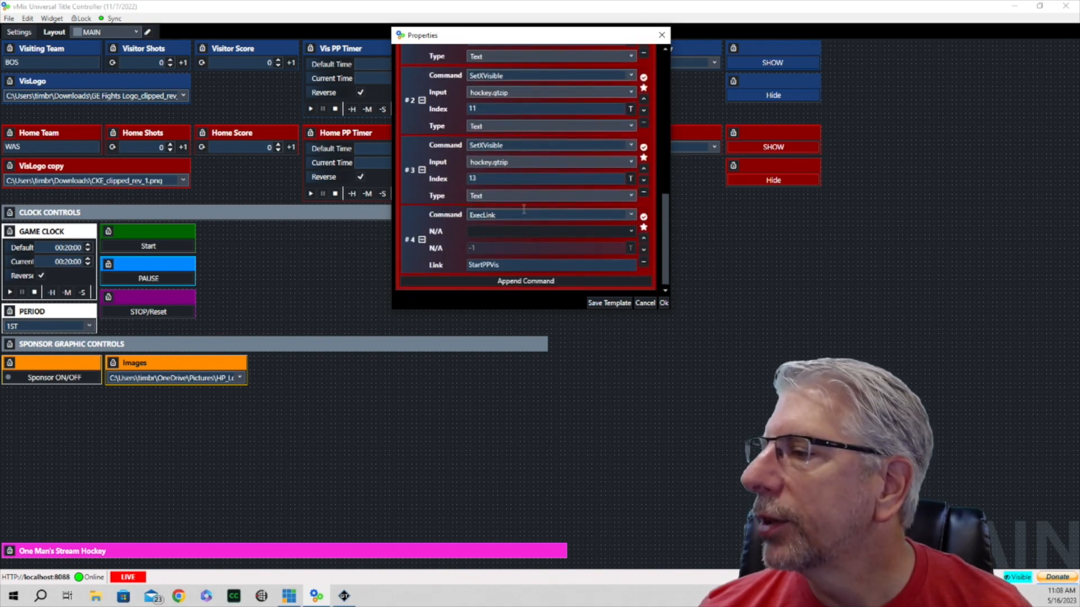
{"action": "left_click", "coordinate": [631, 109]}
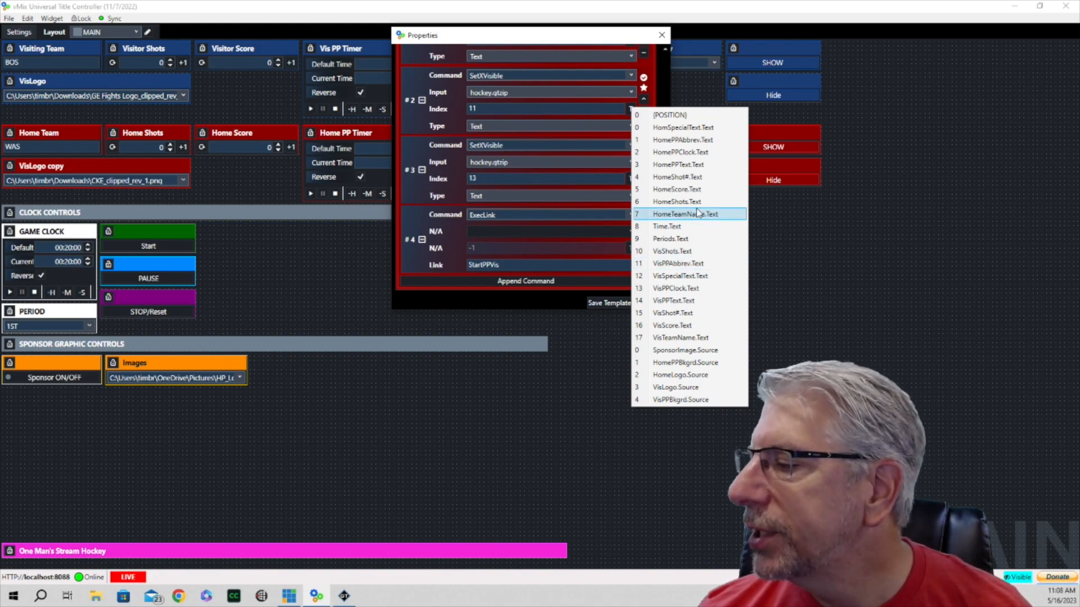
{"action": "left_click", "coordinate": [658, 292]}
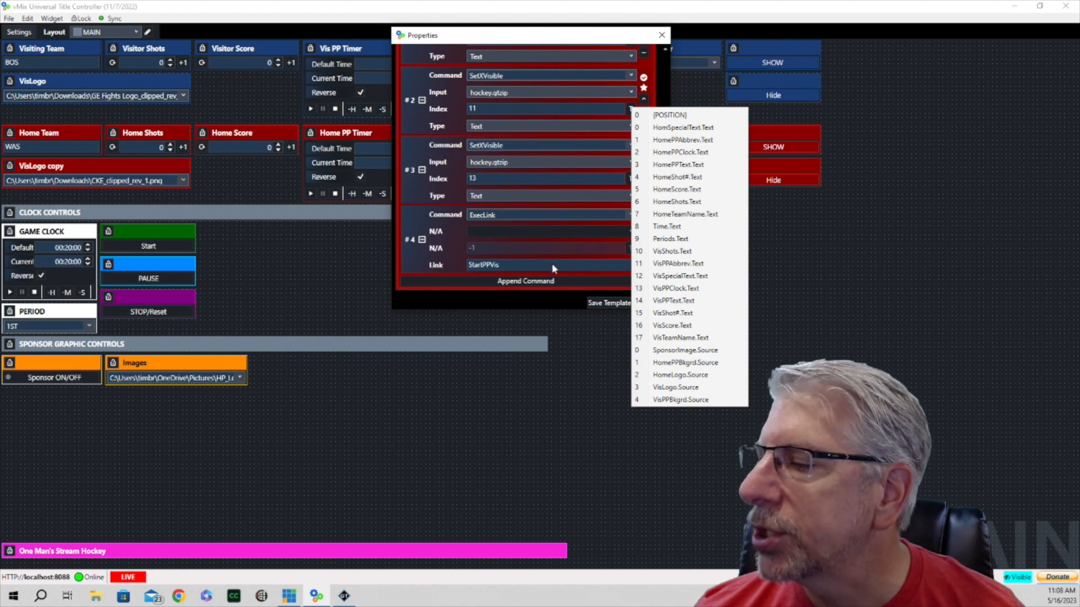
{"action": "left_click", "coordinate": [841, 277]}
{"action": "left_click", "coordinate": [666, 302]}
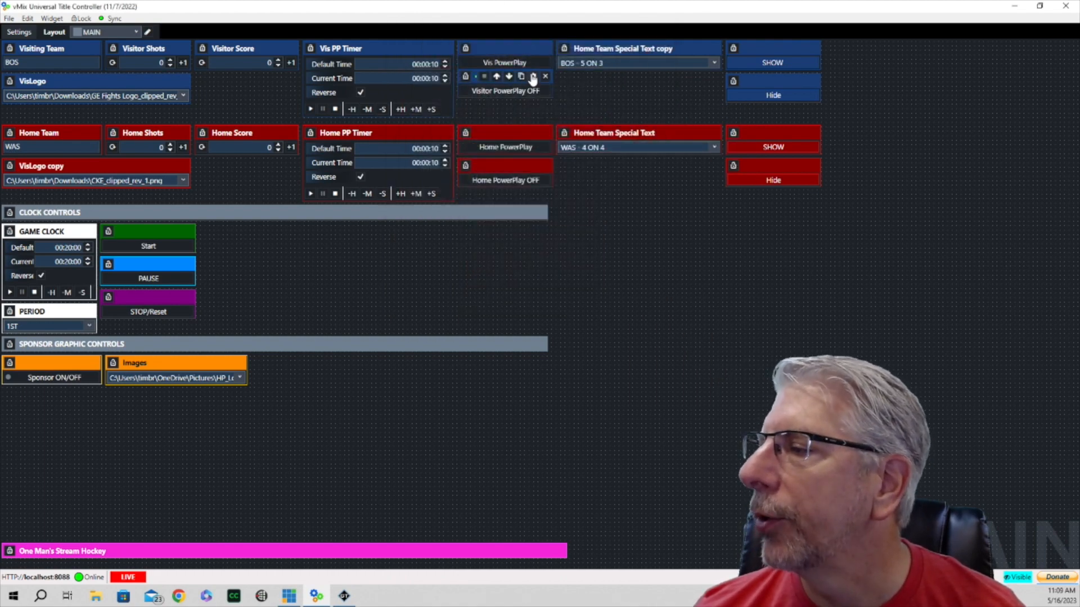
Step: Open the Visitor PowerPlay OFF button's properties and review its Execute hotkey link and script commands
{"action": "left_click", "coordinate": [534, 77]}
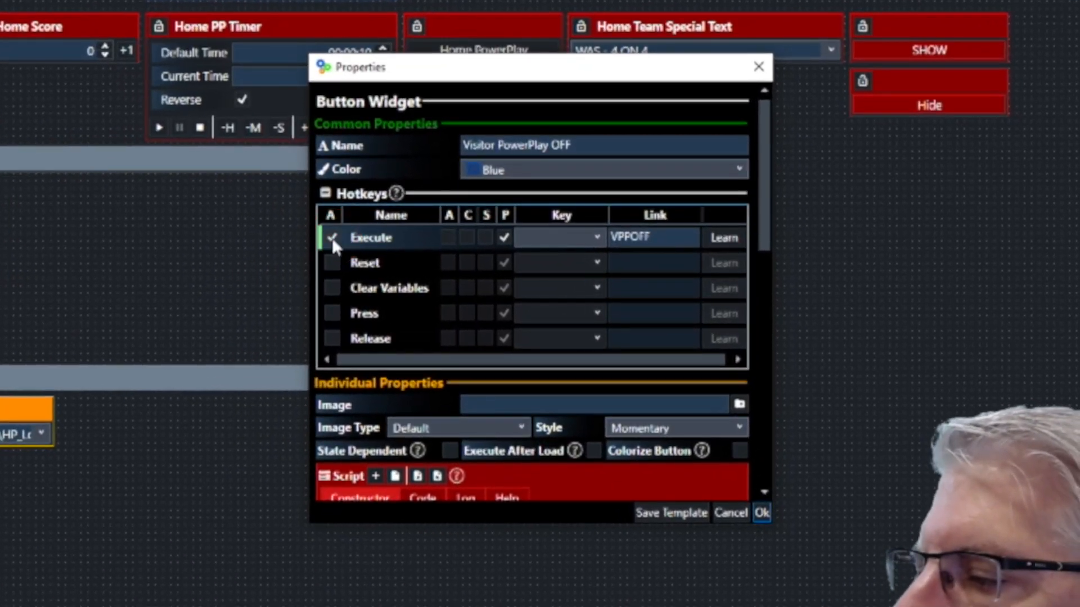
{"action": "left_click", "coordinate": [630, 231]}
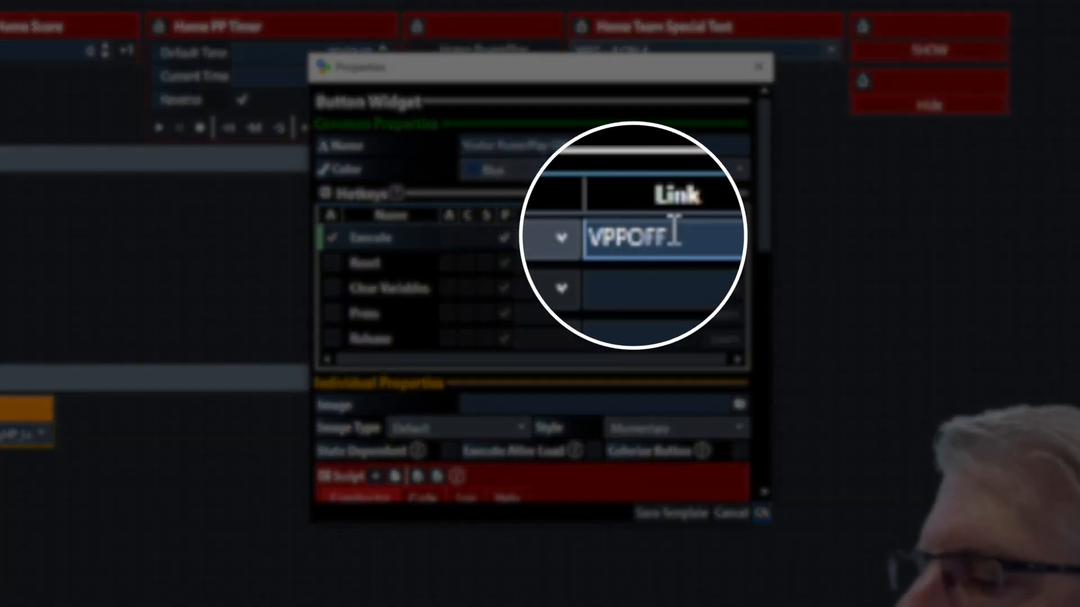
{"action": "scroll", "coordinate": [647, 323], "scroll_direction": "down", "scroll_amount": 5}
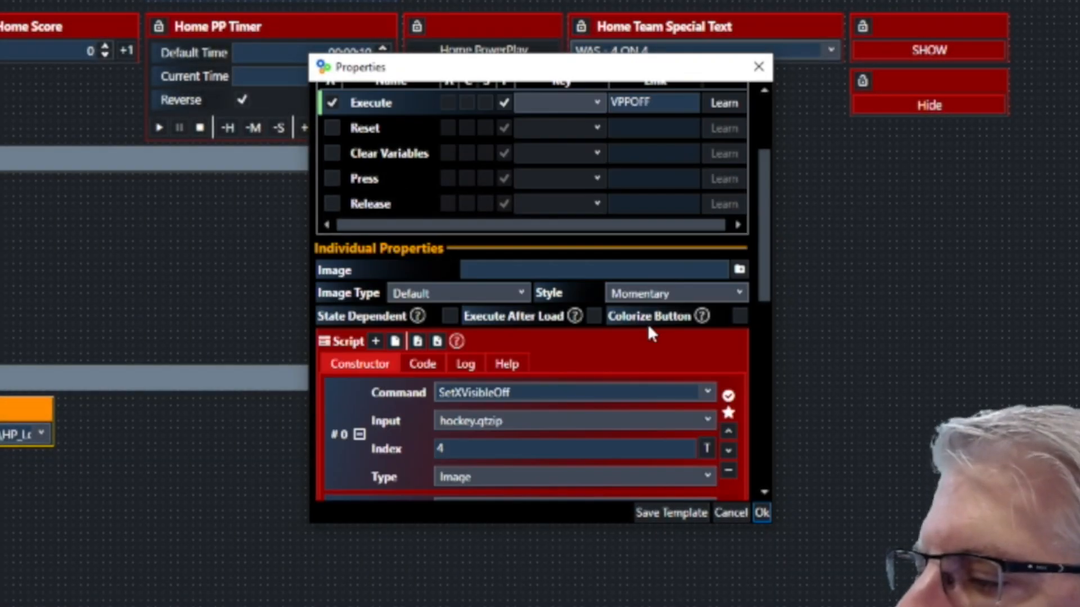
{"action": "scroll", "coordinate": [622, 308], "scroll_direction": "down", "scroll_amount": 6}
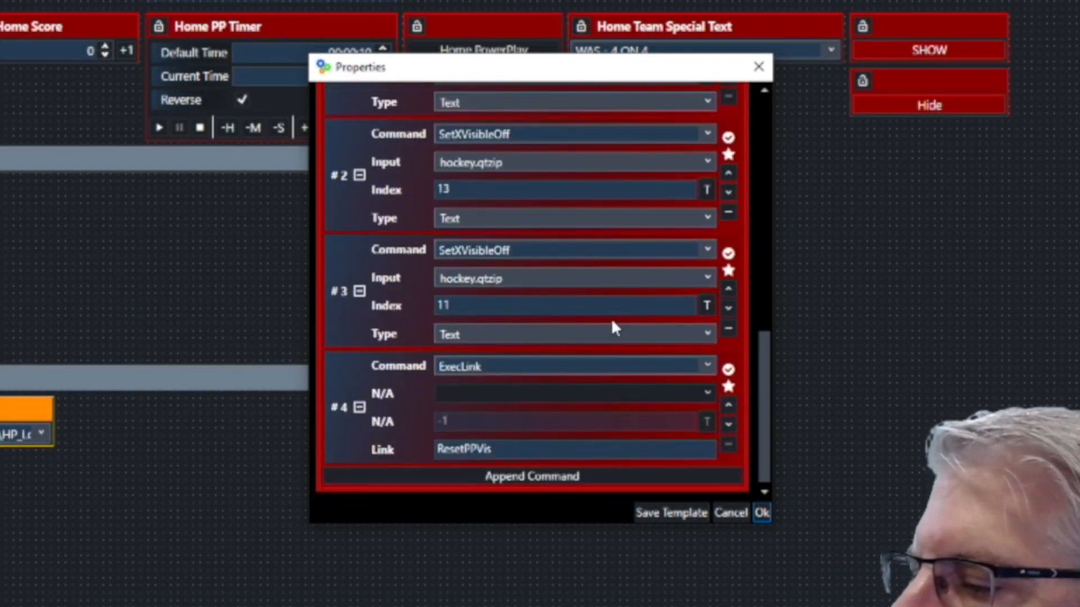
{"action": "scroll", "coordinate": [623, 426], "scroll_direction": "up", "scroll_amount": 1}
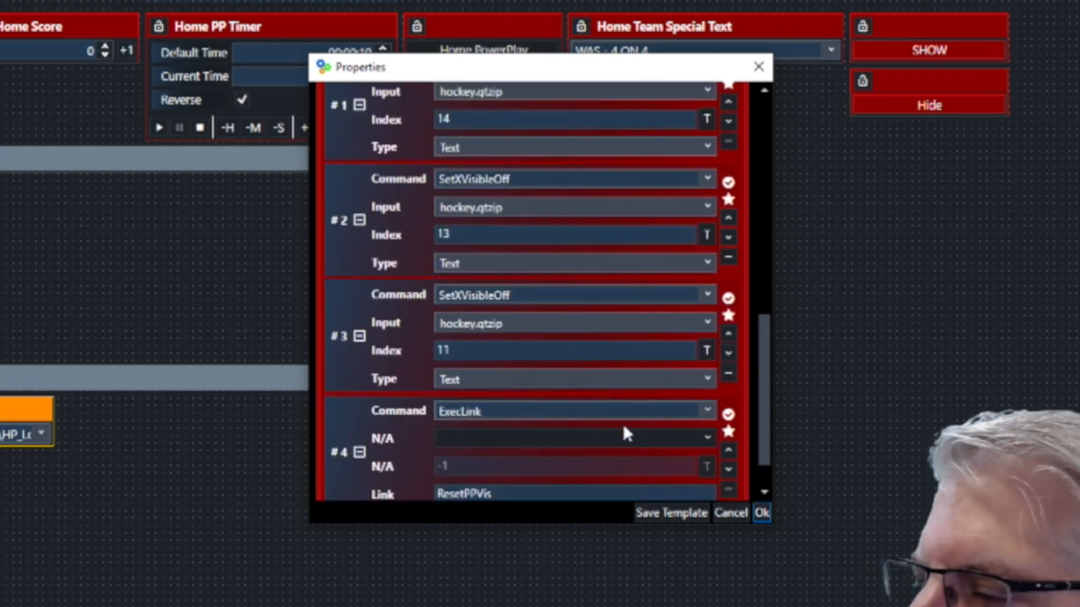
{"action": "scroll", "coordinate": [623, 427], "scroll_direction": "up", "scroll_amount": 10}
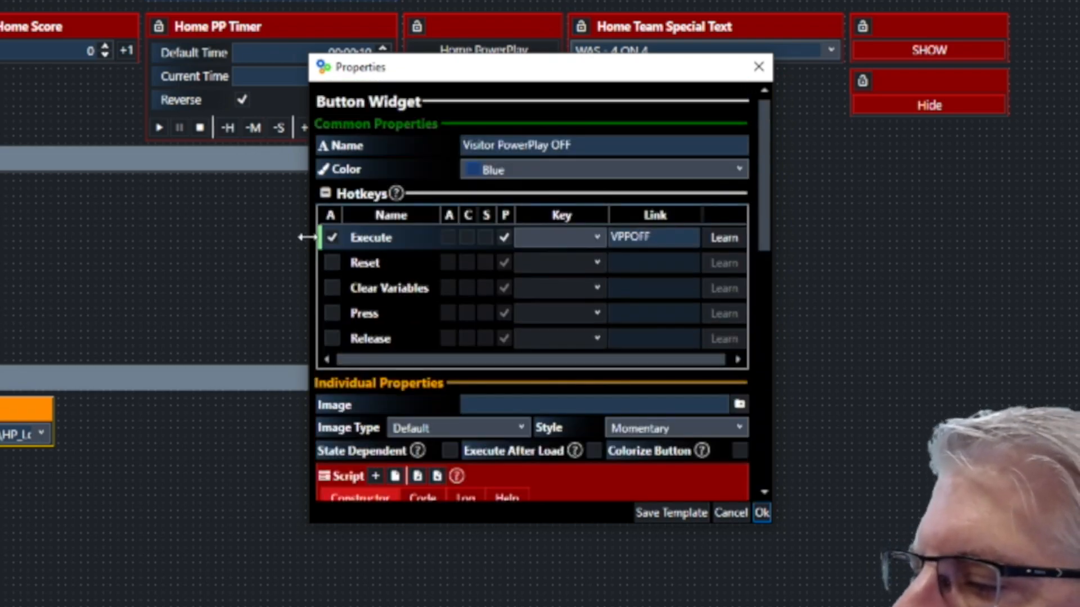
Step: Check the Visitor PowerPlay OFF script's SetXVisibleOff commands and their index numbers against the title field list
{"action": "scroll", "coordinate": [686, 293], "scroll_direction": "down", "scroll_amount": 6}
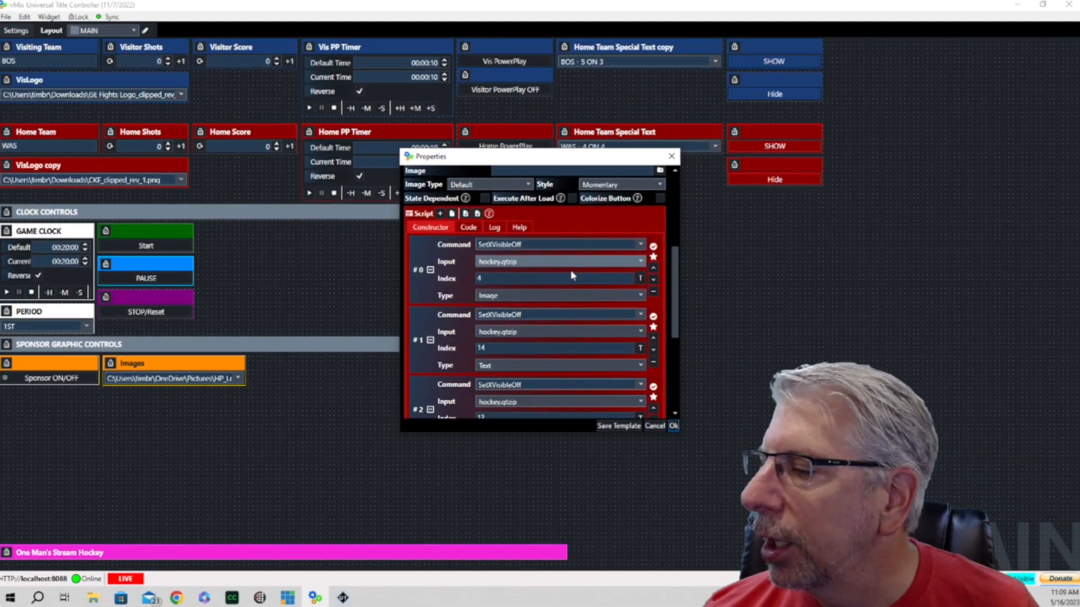
{"action": "scroll", "coordinate": [571, 275], "scroll_direction": "down", "scroll_amount": 4}
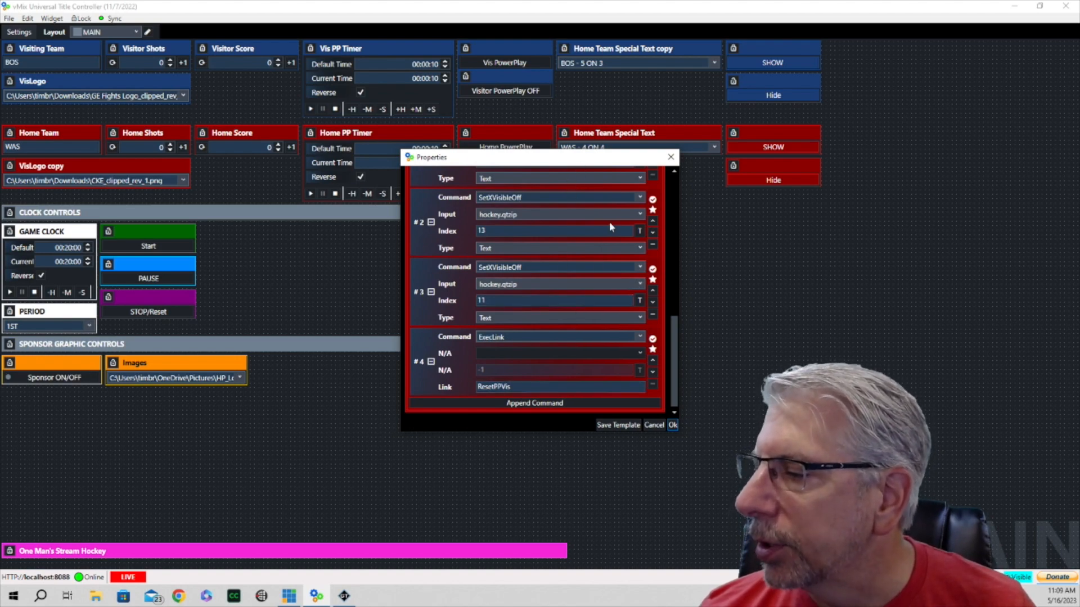
{"action": "scroll", "coordinate": [608, 308], "scroll_direction": "up", "scroll_amount": 1}
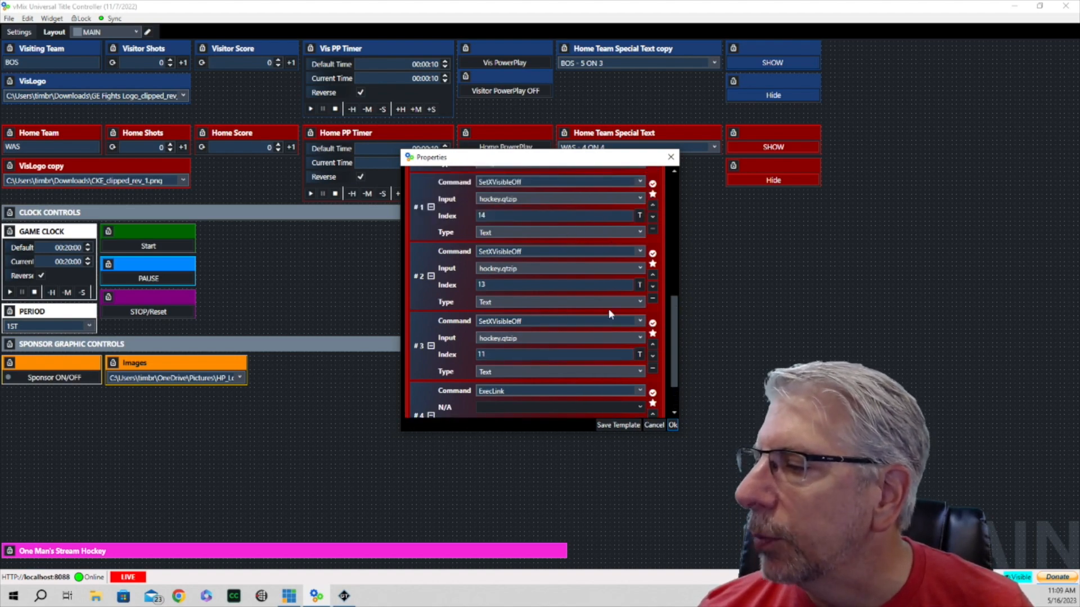
{"action": "scroll", "coordinate": [609, 310], "scroll_direction": "up", "scroll_amount": 3}
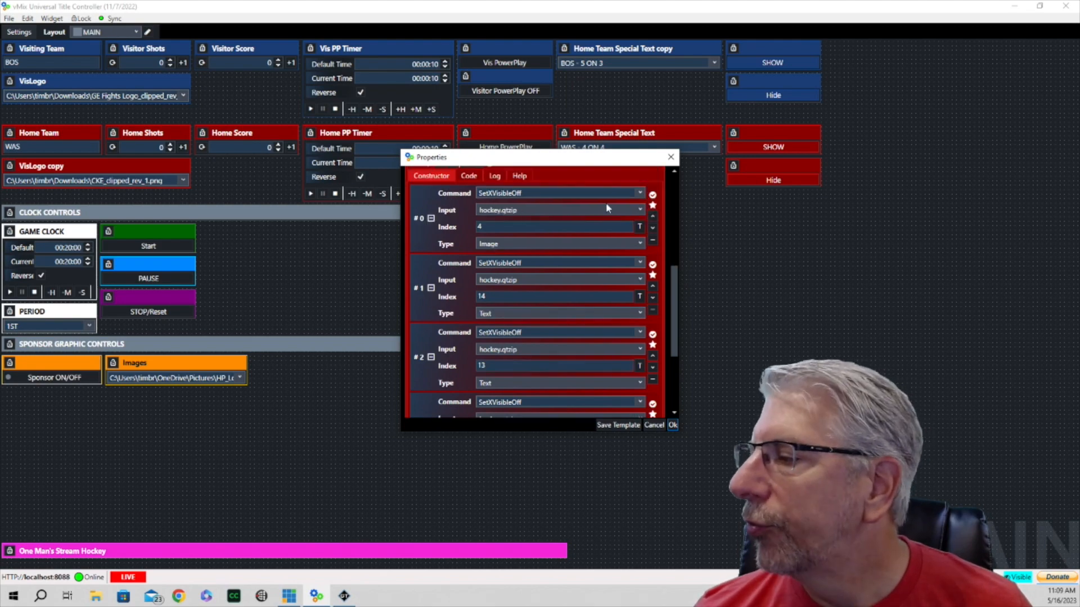
{"action": "scroll", "coordinate": [606, 202], "scroll_direction": "up", "scroll_amount": 4}
{"action": "scroll", "coordinate": [606, 202], "scroll_direction": "down", "scroll_amount": 2}
{"action": "scroll", "coordinate": [619, 213], "scroll_direction": "down", "scroll_amount": 1}
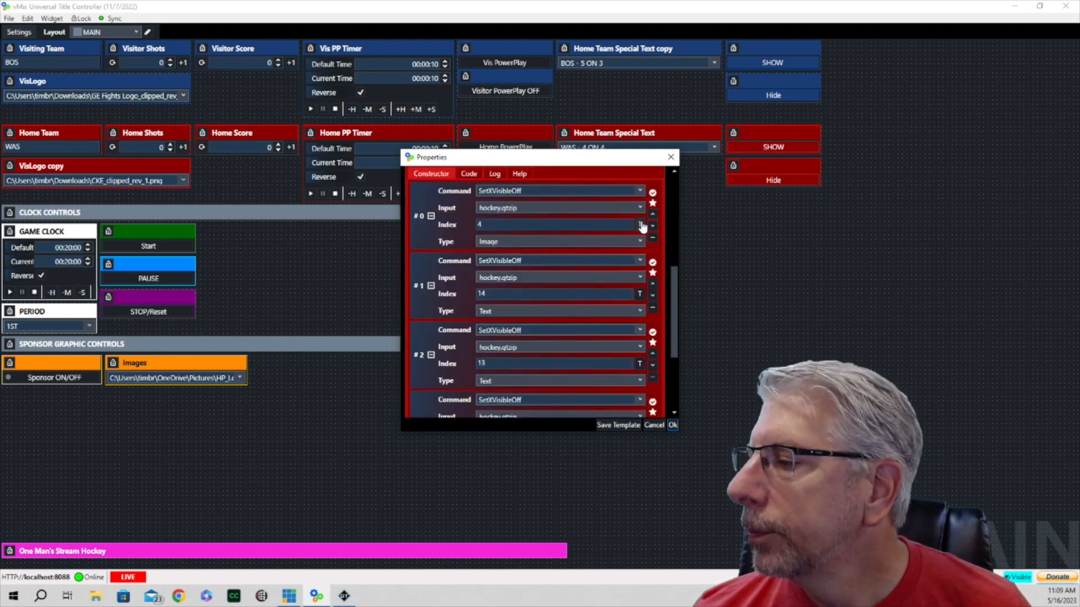
{"action": "left_click", "coordinate": [639, 224]}
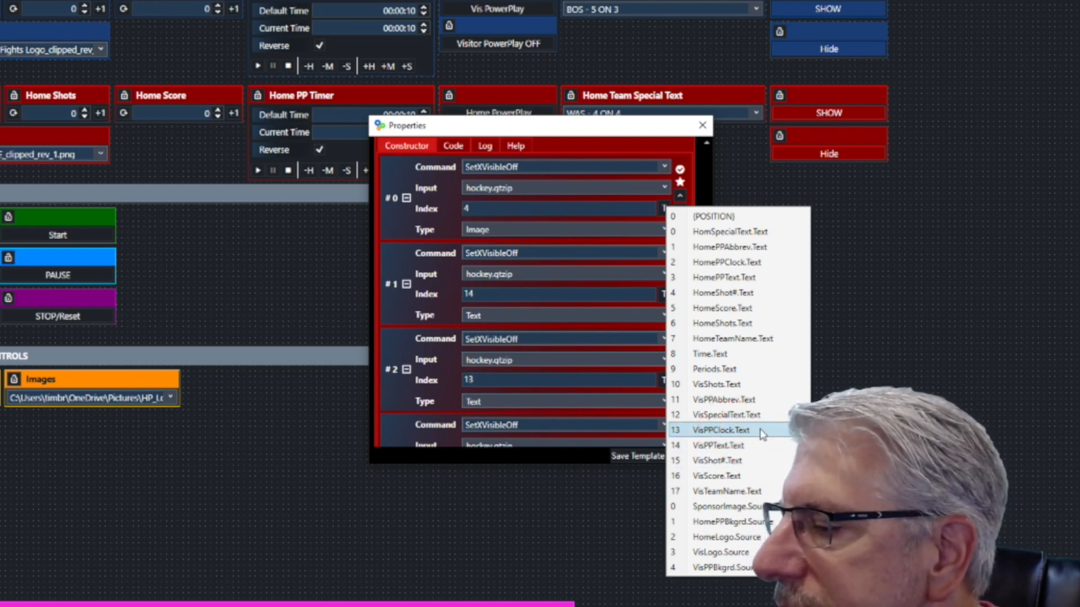
{"action": "left_click", "coordinate": [959, 365]}
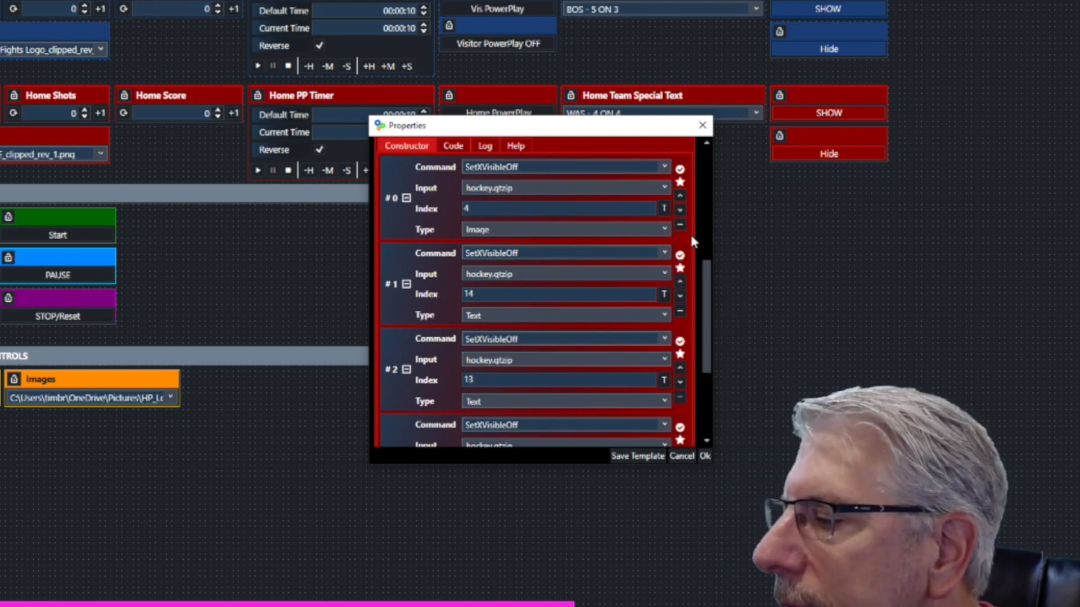
Step: Review the Visitor PowerPlay OFF script's remaining commands through ExecLink, and check its link against the Vis PP Timer's Start and Stop hotkey links
{"action": "left_click_drag", "start_coordinate": [703, 263], "coordinate": [707, 367]}
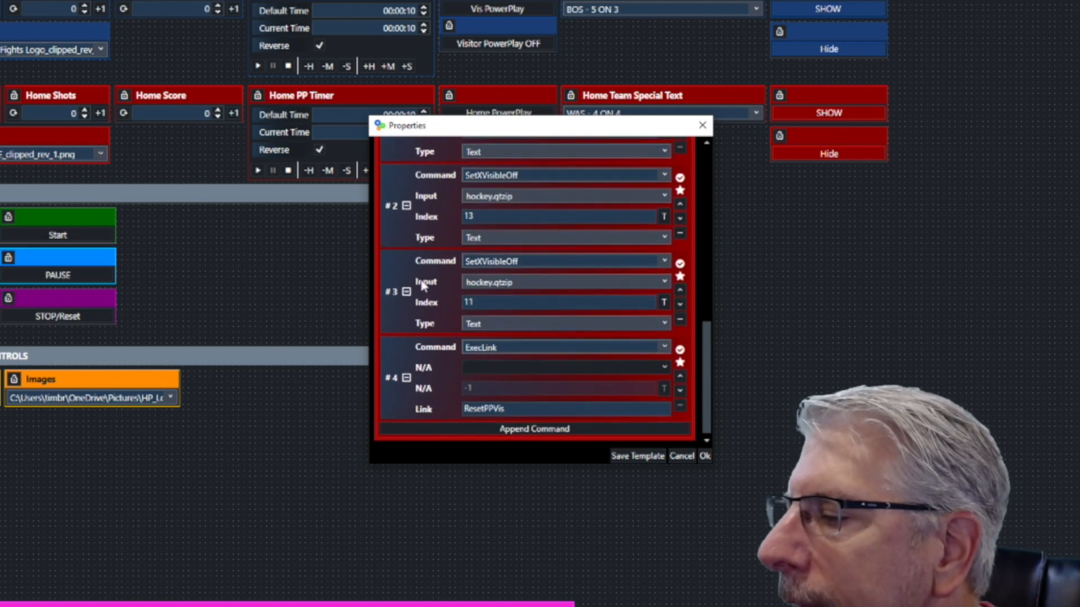
{"action": "left_click", "coordinate": [665, 302]}
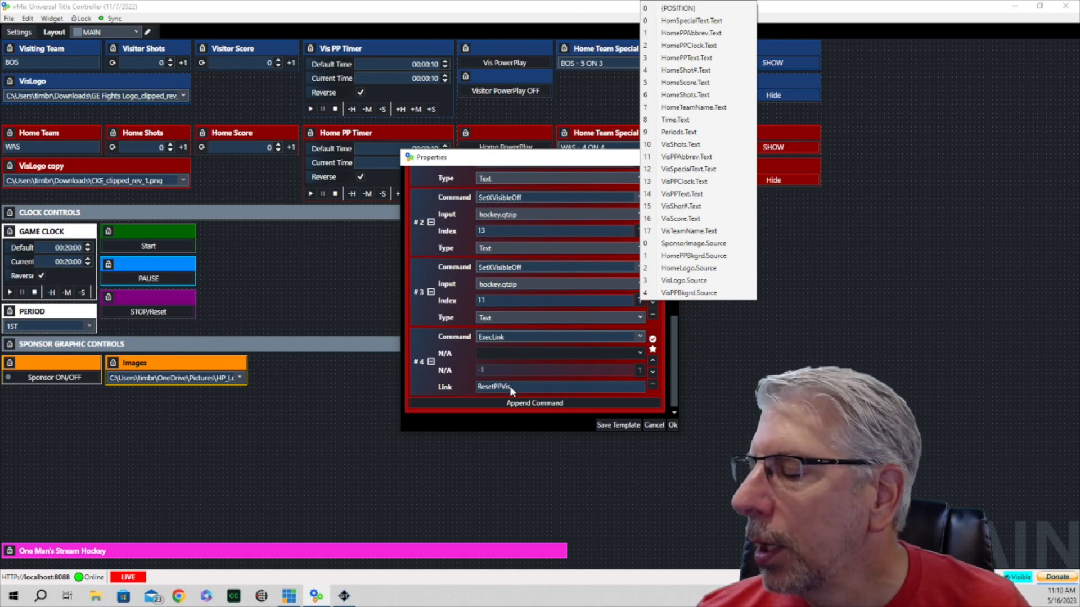
{"action": "left_click", "coordinate": [673, 426]}
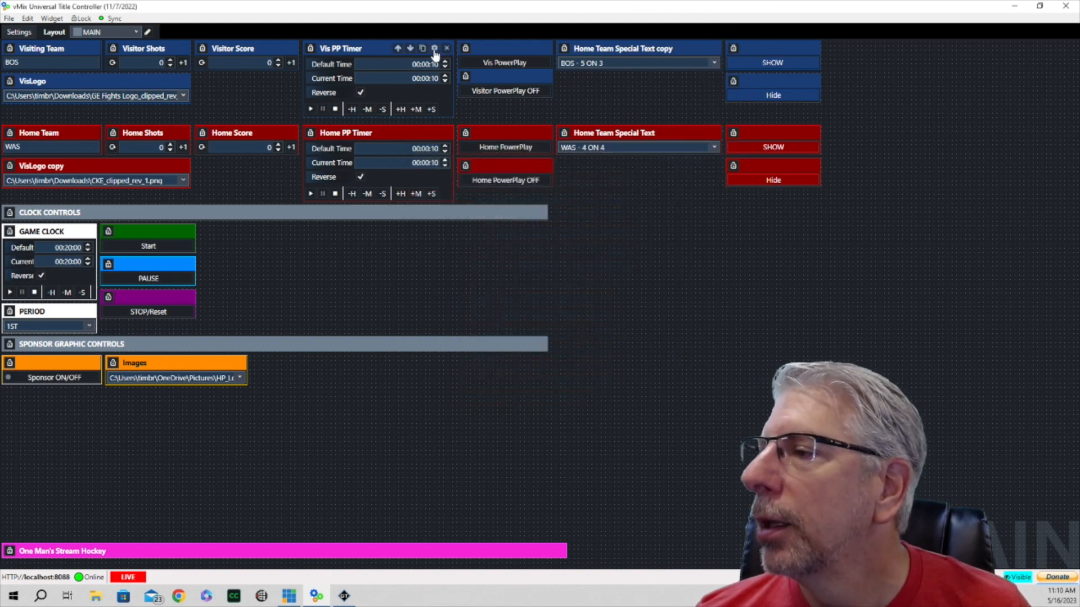
{"action": "left_click", "coordinate": [434, 49]}
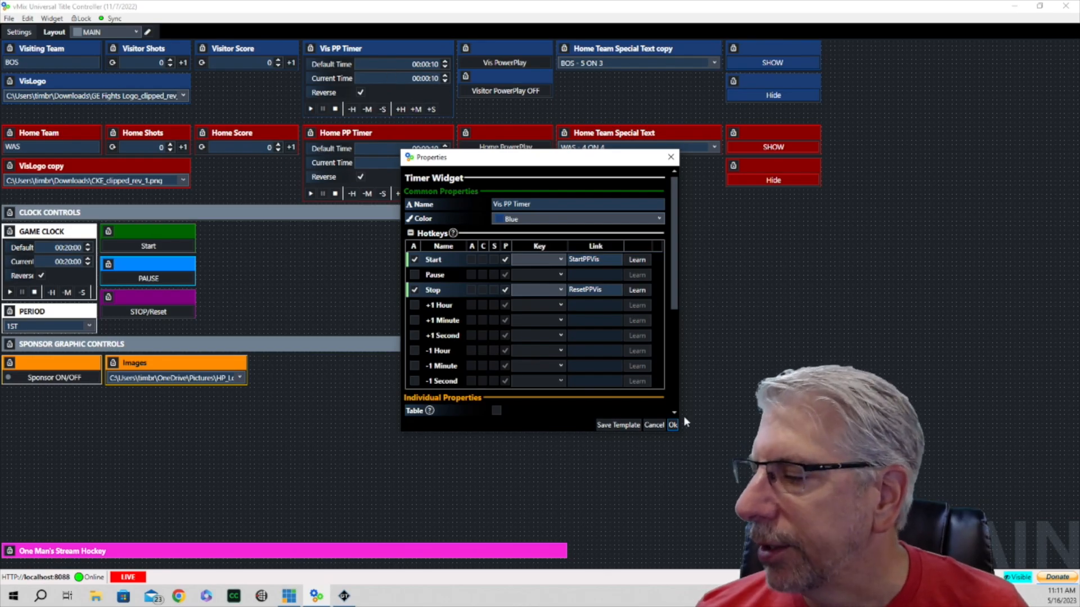
{"action": "left_click", "coordinate": [672, 425]}
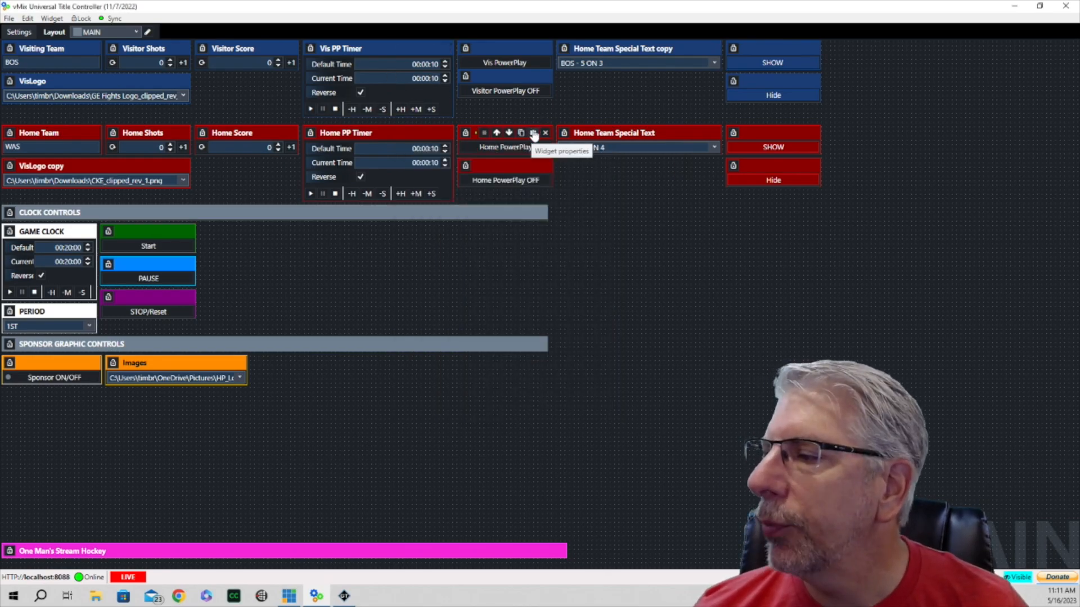
Step: Review the Home PowerPlay button's SetXVisible commands against the hockey.gtzip title field list, and check its closing ExecLink entry
{"action": "left_click", "coordinate": [534, 138]}
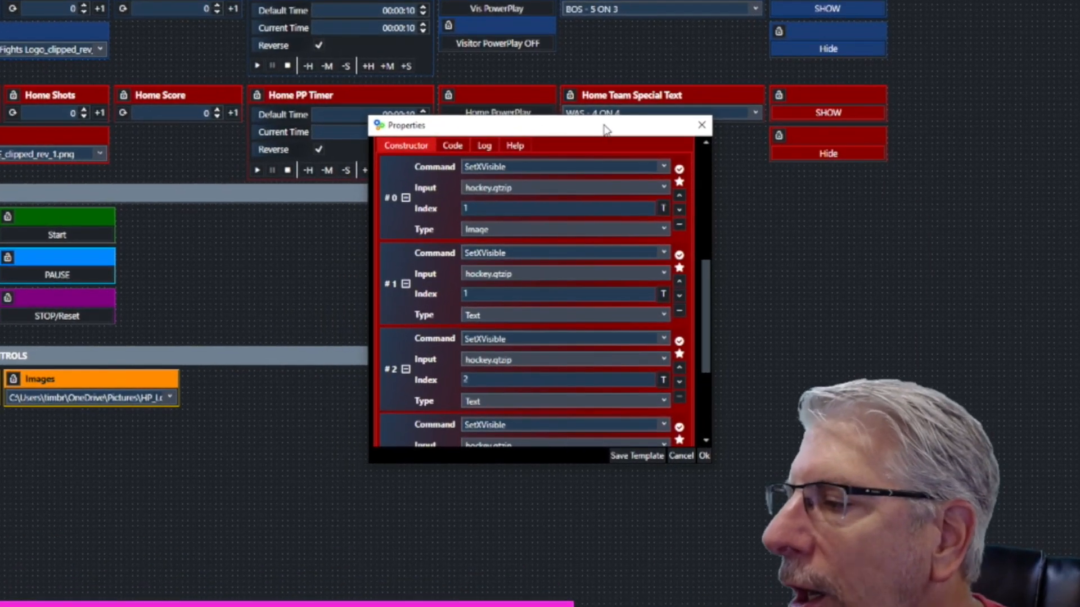
{"action": "left_click", "coordinate": [663, 208]}
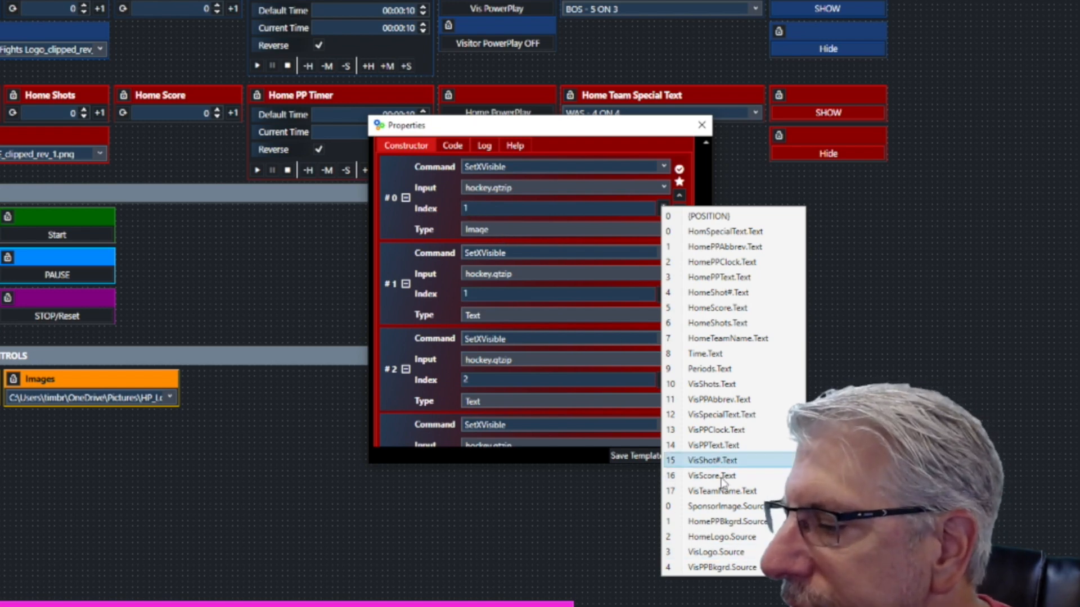
{"action": "left_click", "coordinate": [698, 524]}
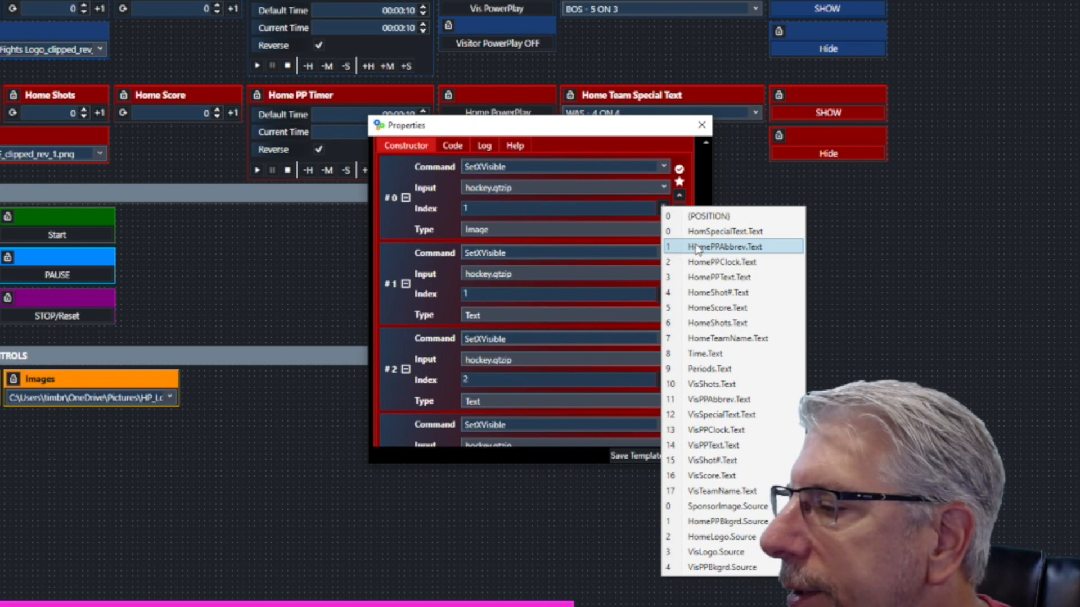
{"action": "left_click", "coordinate": [722, 246]}
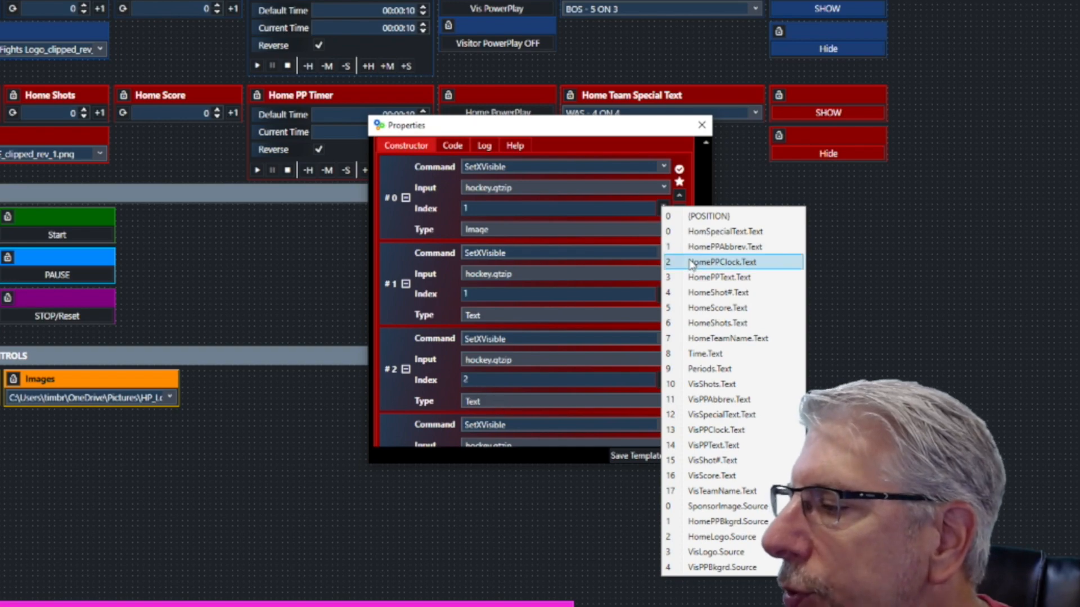
{"action": "left_click", "coordinate": [723, 261]}
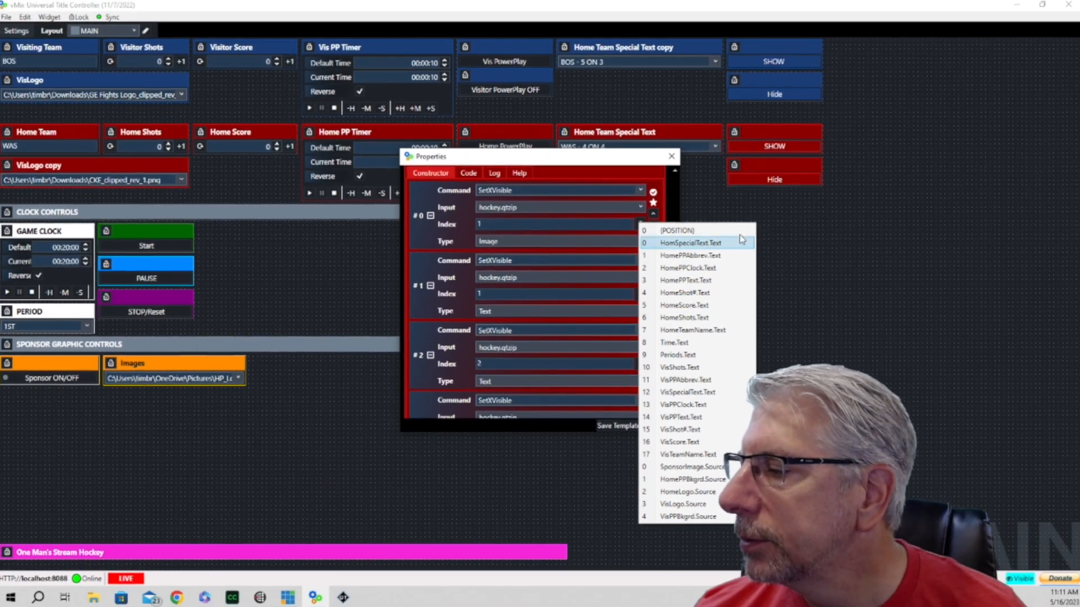
{"action": "scroll", "coordinate": [523, 270], "scroll_direction": "down", "scroll_amount": 5}
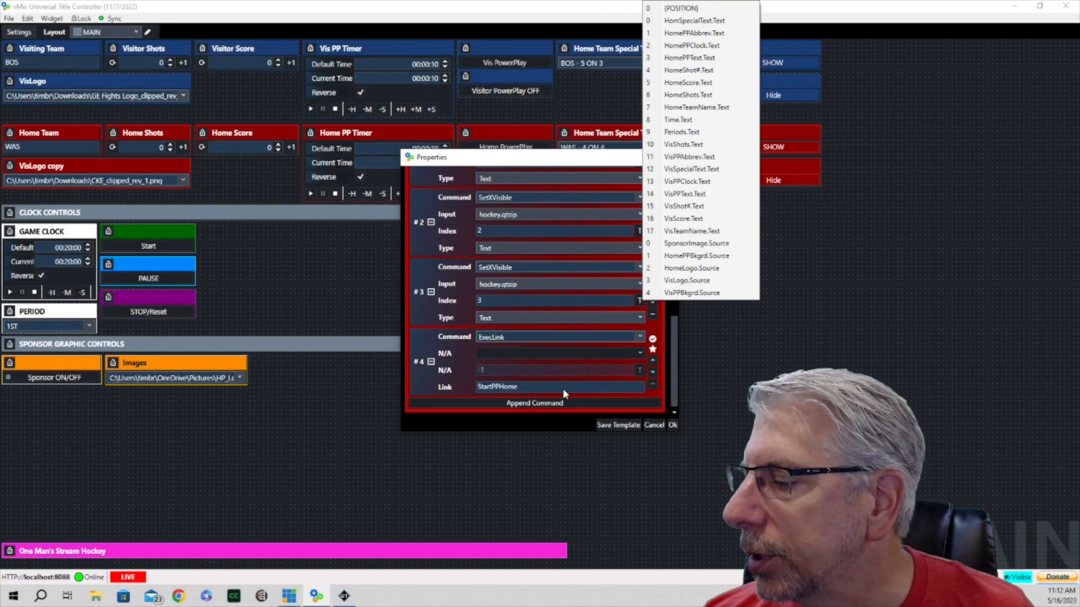
{"action": "left_click", "coordinate": [673, 426]}
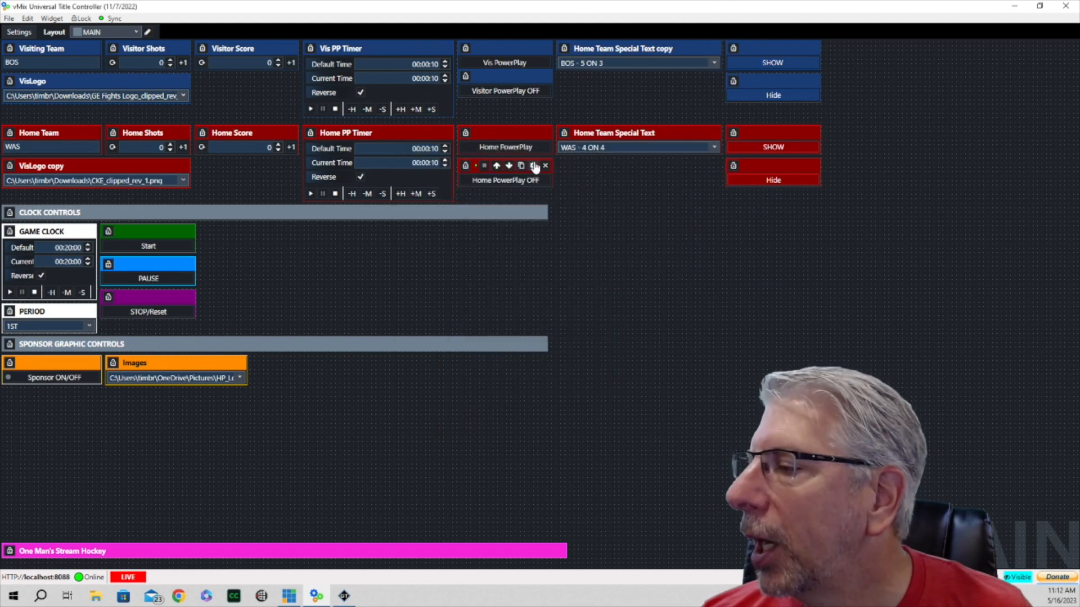
Step: Open the Home PowerPlay OFF button's properties and review its Execute hotkey link and SetXVisibleOff script commands
{"action": "left_click", "coordinate": [535, 167]}
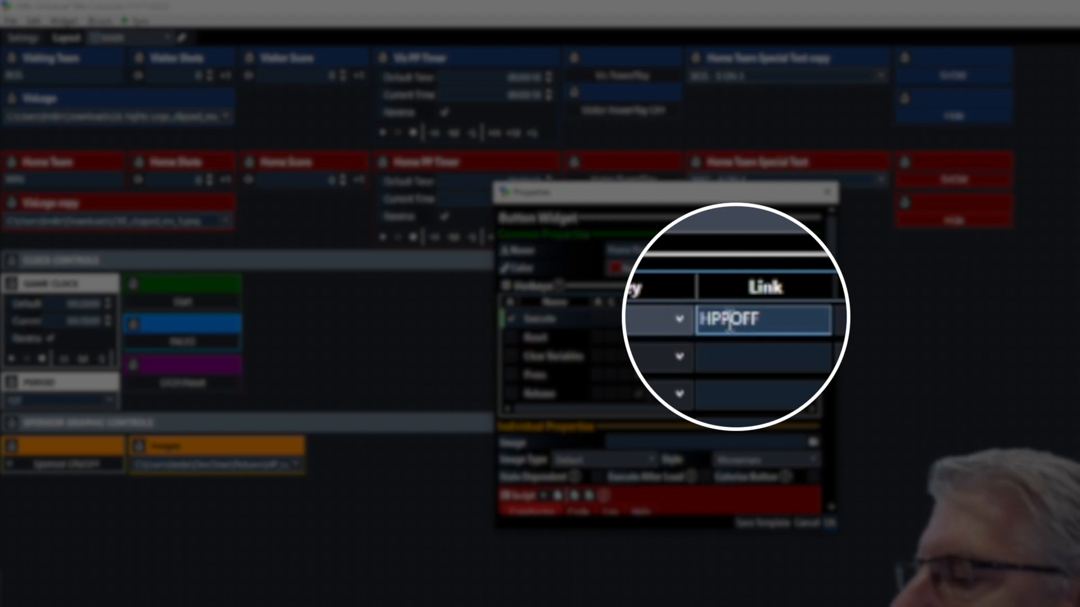
{"action": "scroll", "coordinate": [713, 337], "scroll_direction": "down", "scroll_amount": 3}
{"action": "scroll", "coordinate": [727, 329], "scroll_direction": "down", "scroll_amount": 2}
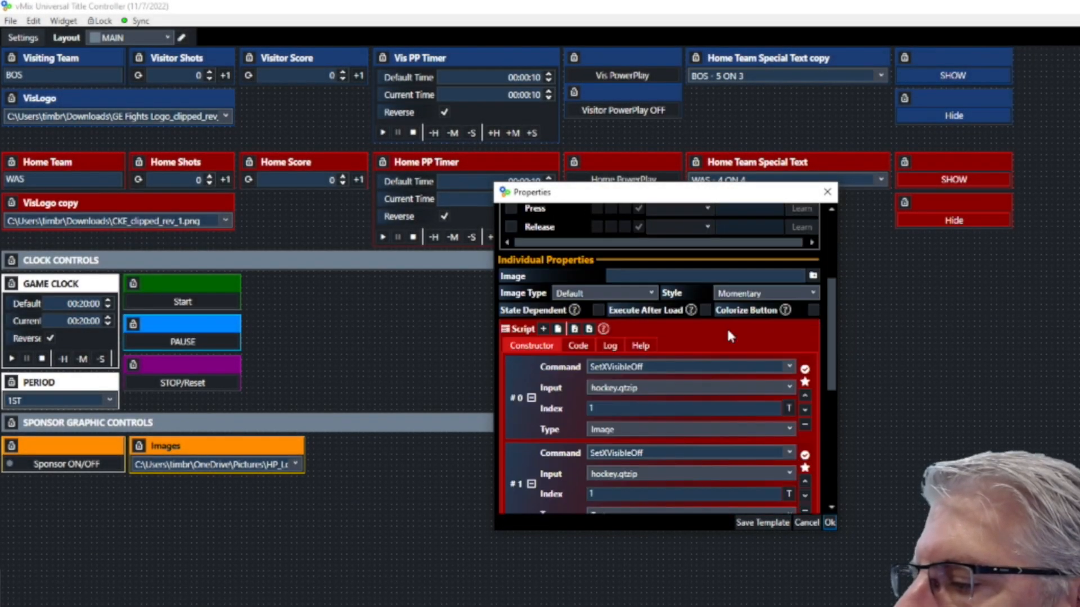
{"action": "scroll", "coordinate": [731, 298], "scroll_direction": "down", "scroll_amount": 3}
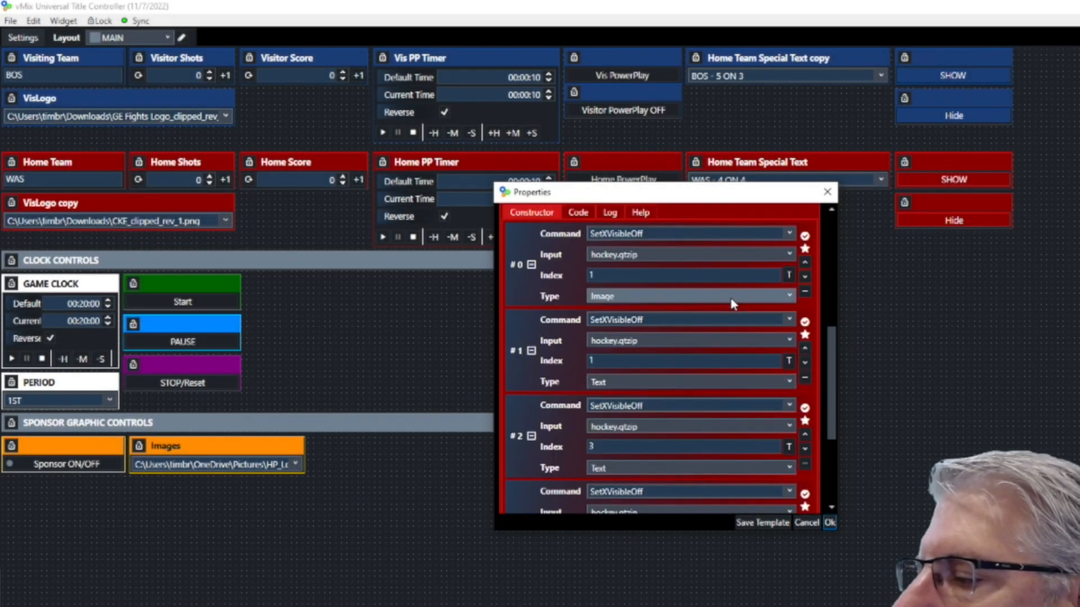
{"action": "scroll", "coordinate": [731, 298], "scroll_direction": "up", "scroll_amount": 2}
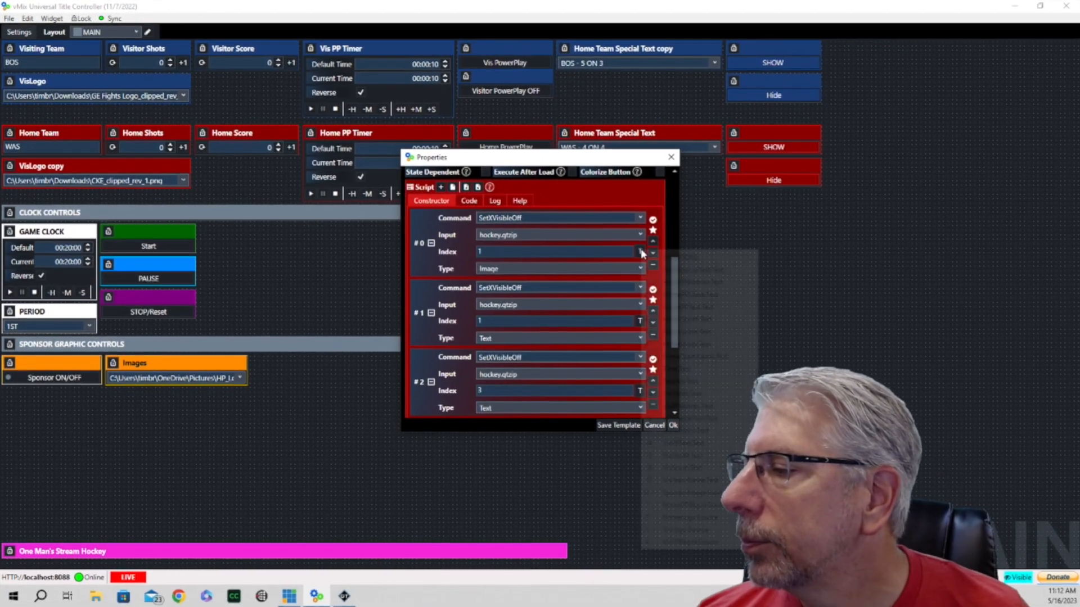
Step: Compare the Home PowerPlay OFF script's index numbers with the title field list, check its ExecLink entry, and close the properties
{"action": "left_click", "coordinate": [789, 308]}
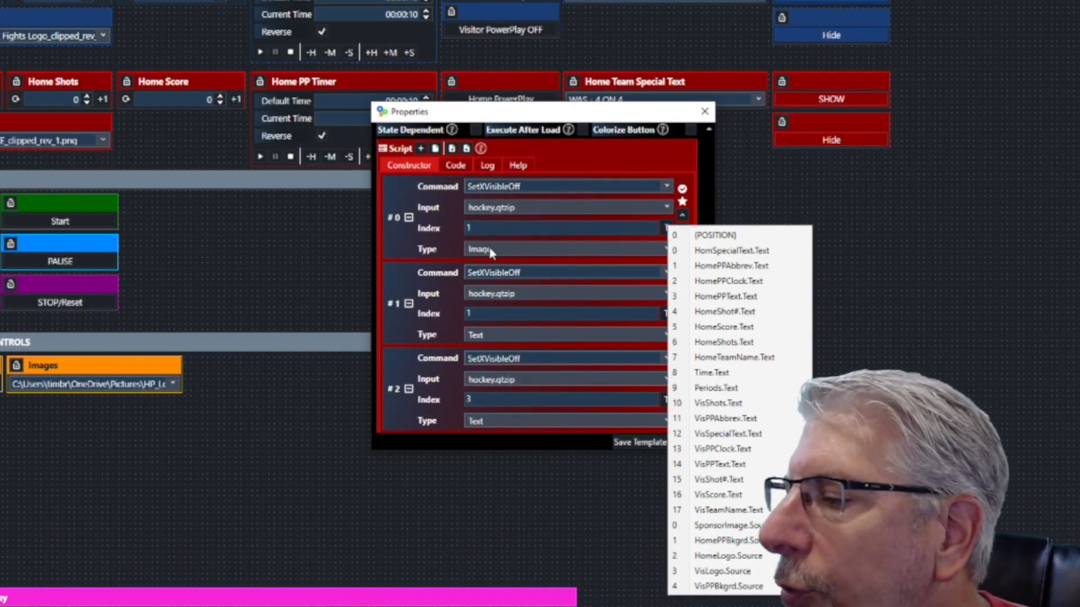
{"action": "left_click", "coordinate": [713, 542]}
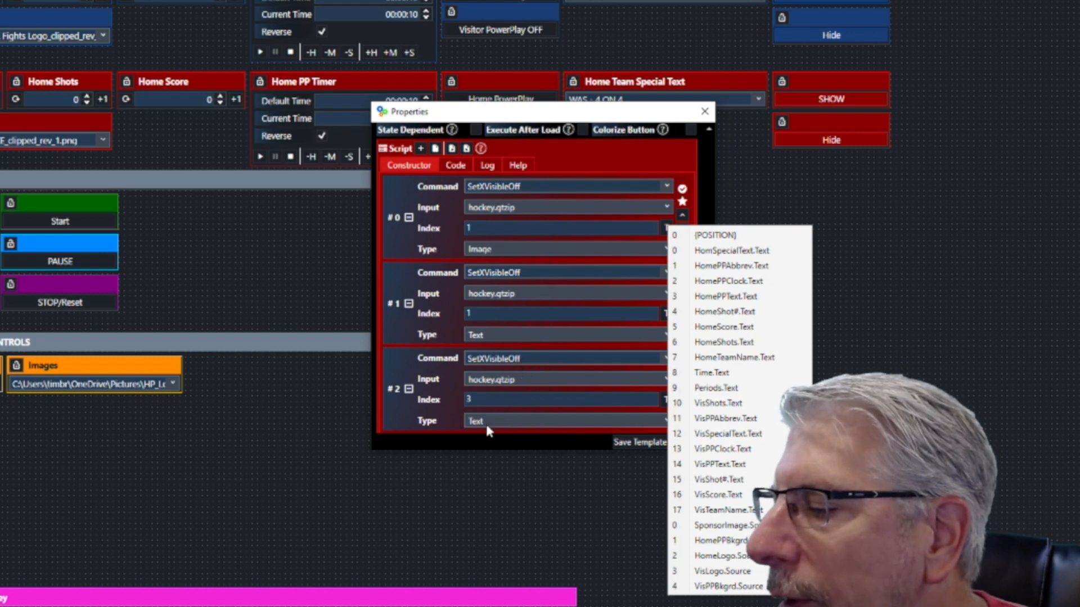
{"action": "left_click", "coordinate": [923, 261]}
{"action": "scroll", "coordinate": [700, 269], "scroll_direction": "down", "scroll_amount": 5}
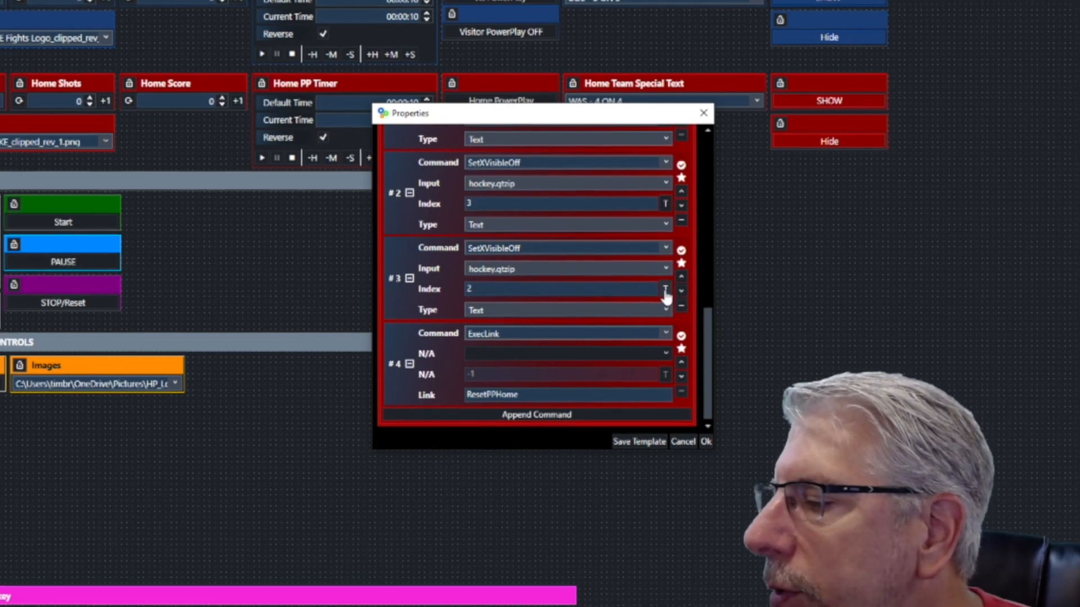
{"action": "left_click", "coordinate": [665, 296]}
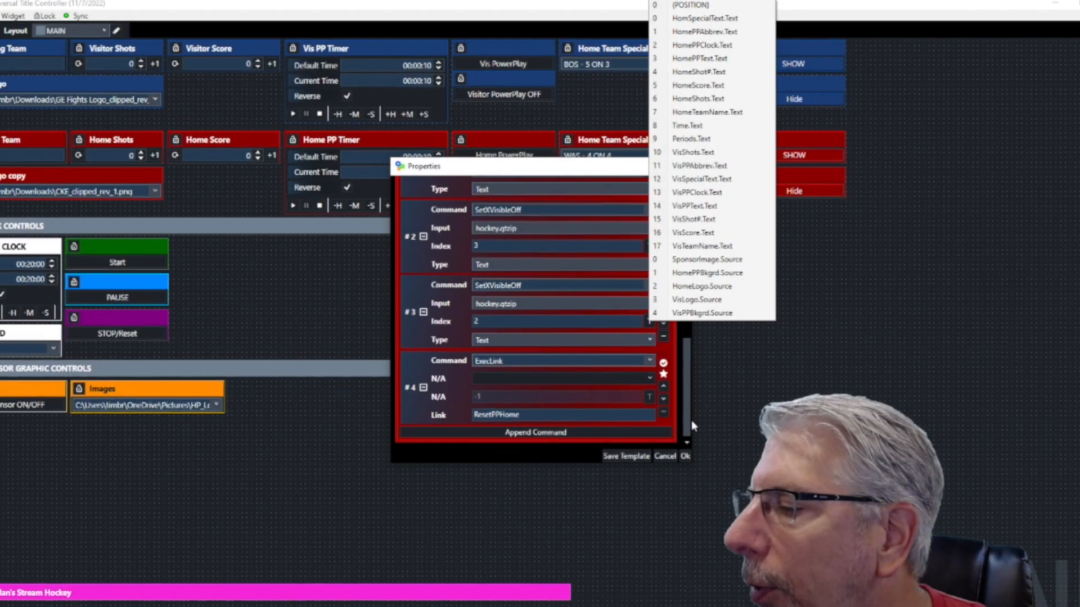
{"action": "left_click", "coordinate": [708, 514]}
{"action": "left_click", "coordinate": [673, 425]}
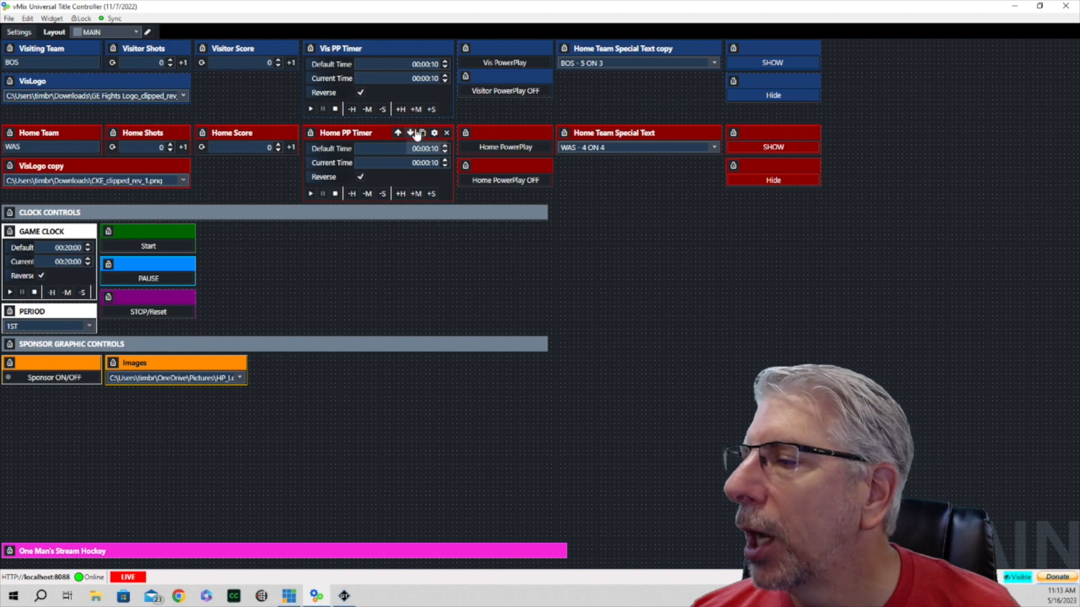
Step: Review the Home PP Timer's hotkey links, title mapping, format and On Completion event, and match that event to the Home PowerPlay OFF link
{"action": "left_click", "coordinate": [436, 134]}
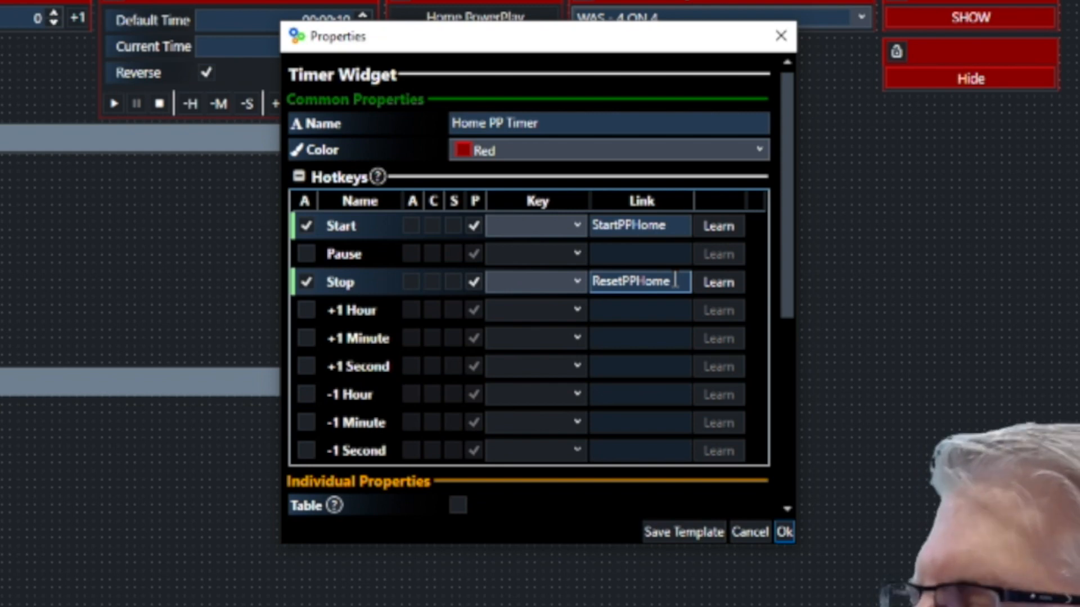
{"action": "scroll", "coordinate": [785, 237], "scroll_direction": "down", "scroll_amount": 5}
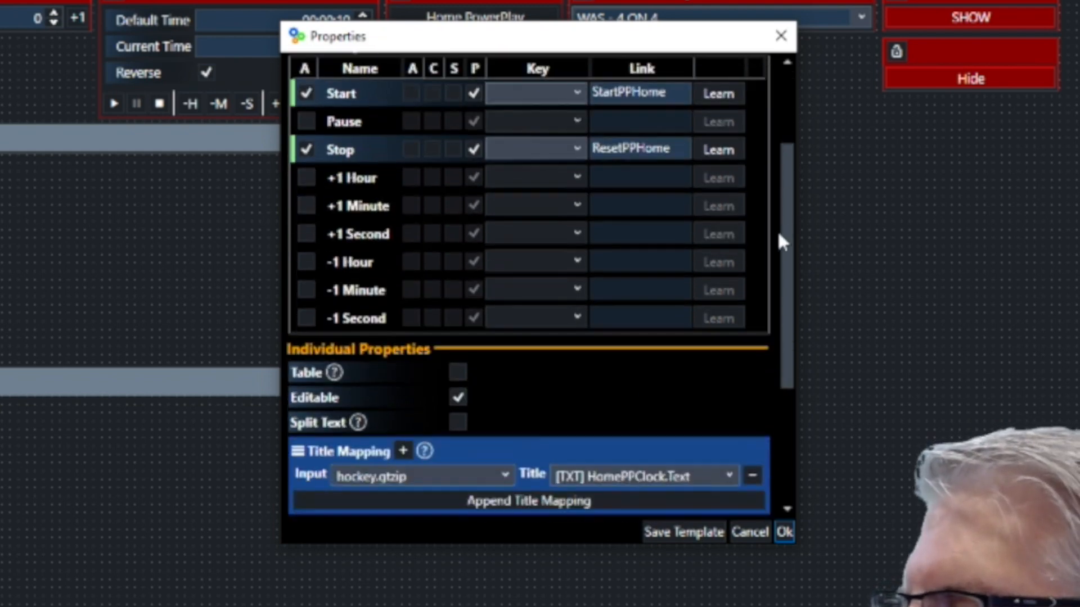
{"action": "scroll", "coordinate": [779, 241], "scroll_direction": "down", "scroll_amount": 7}
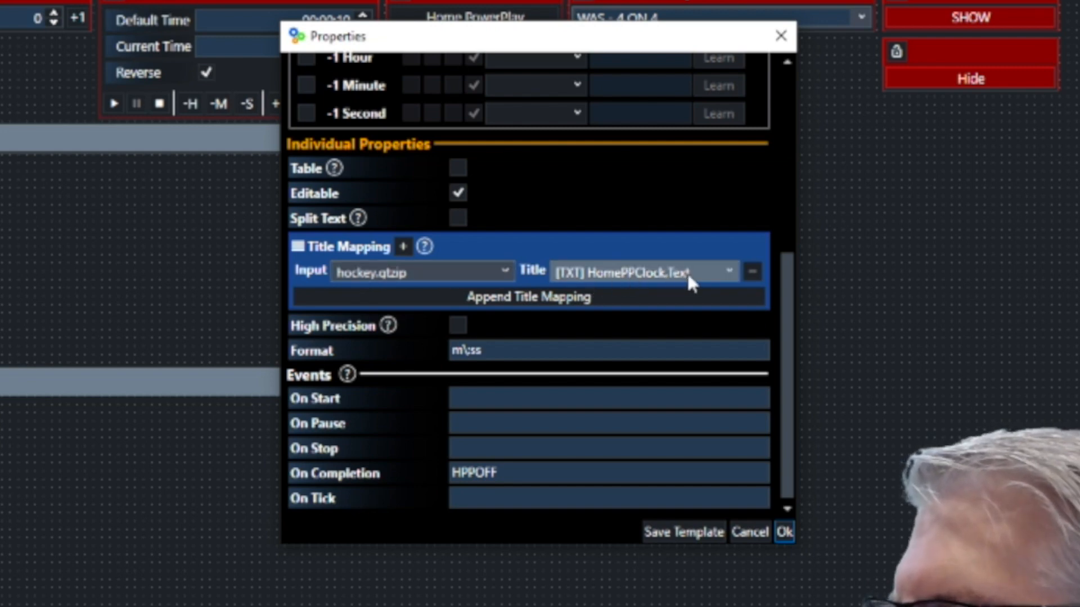
{"action": "left_click", "coordinate": [458, 353]}
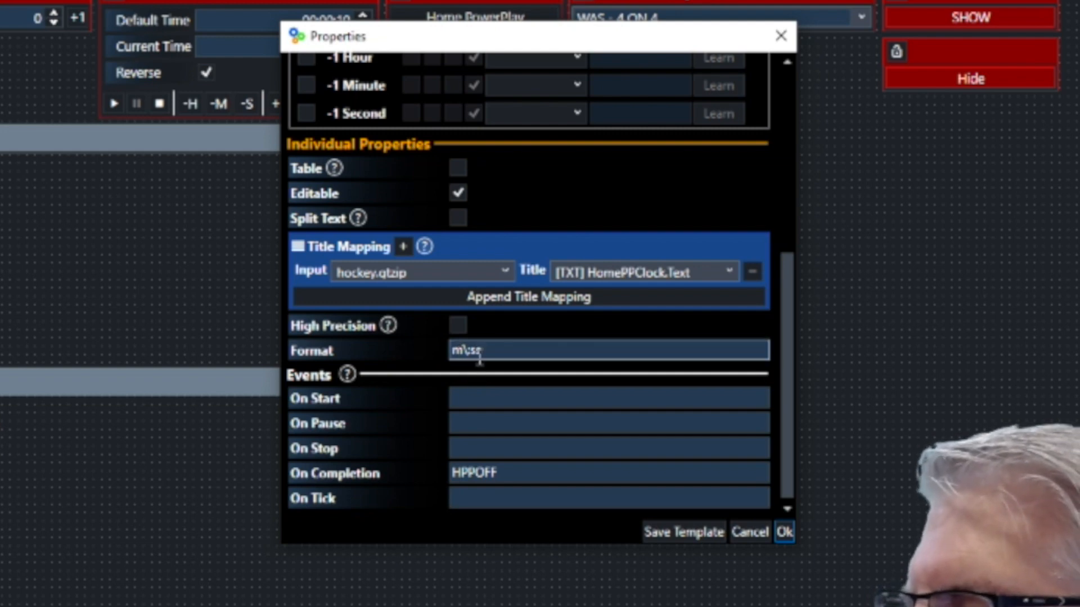
{"action": "left_click", "coordinate": [459, 476]}
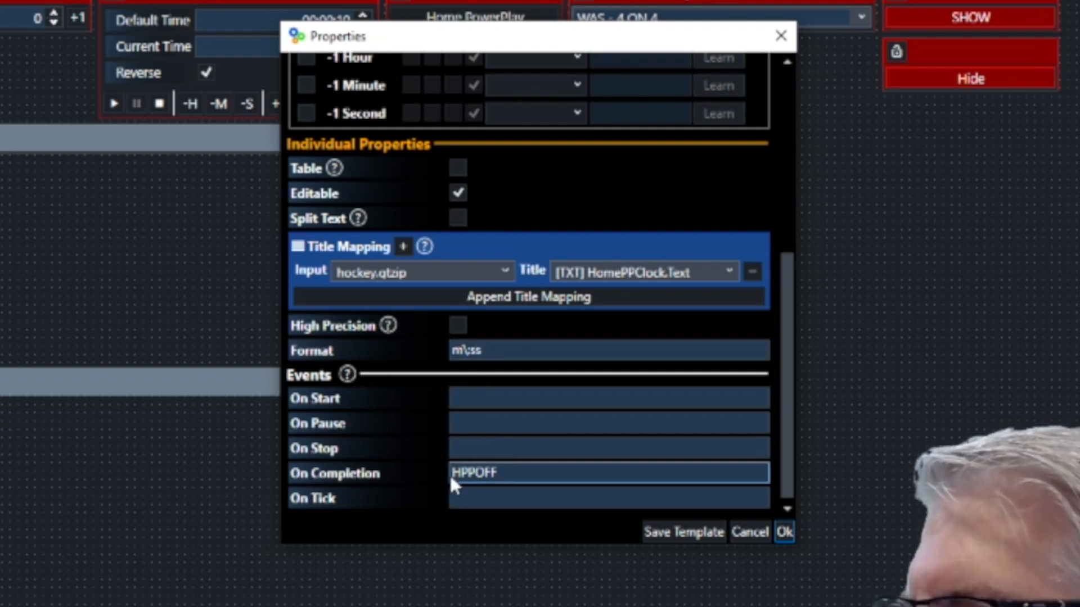
{"action": "left_click", "coordinate": [704, 495]}
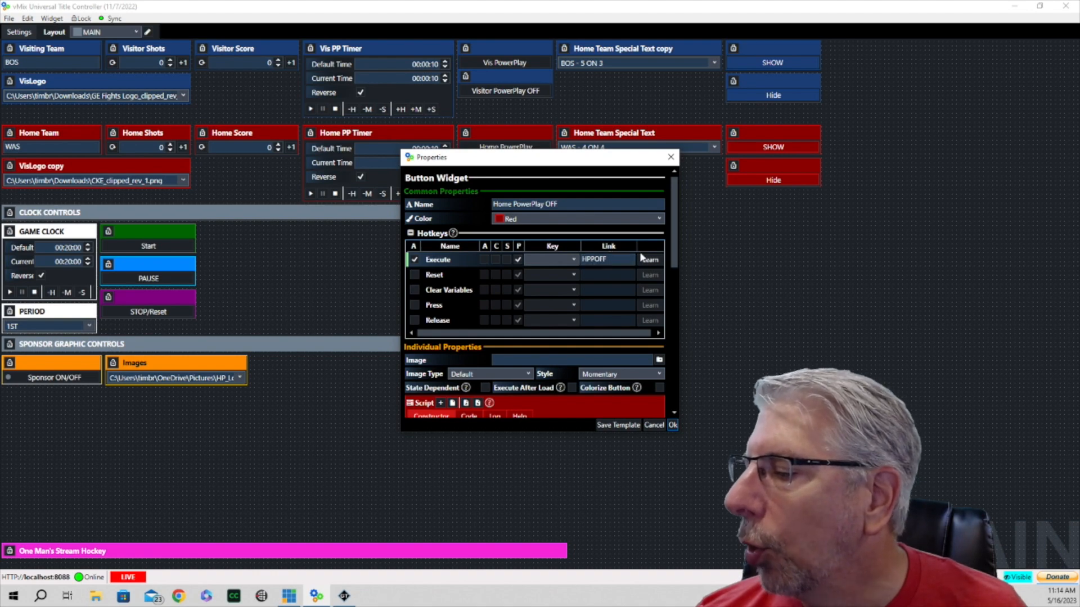
{"action": "left_click", "coordinate": [673, 425]}
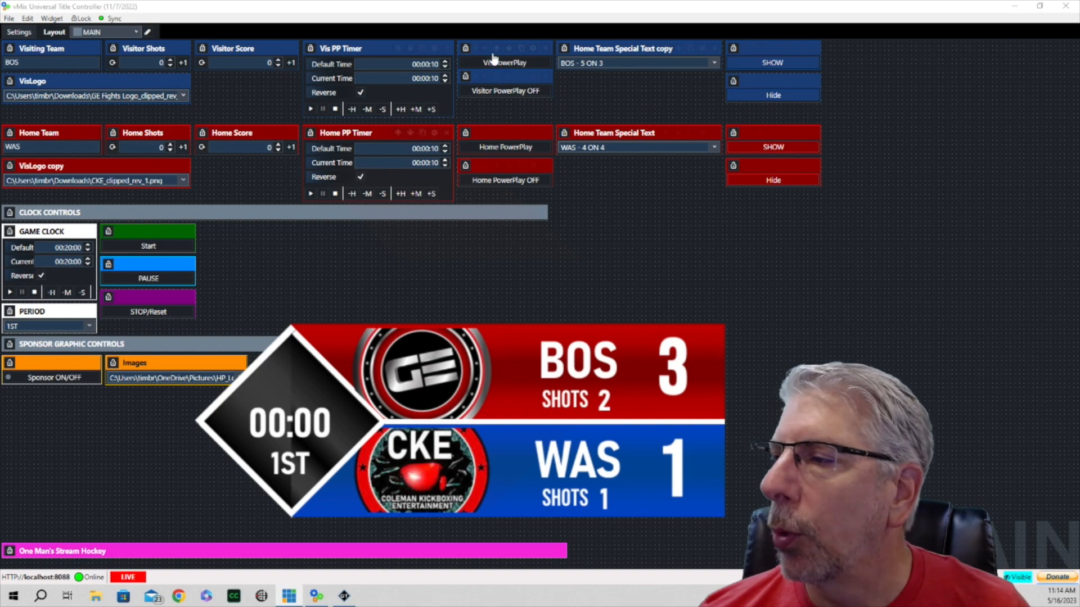
Step: Show the visiting team's special text bar, switch its text to BOS - 4 ON 4, and hide the bar
{"action": "left_click", "coordinate": [795, 64]}
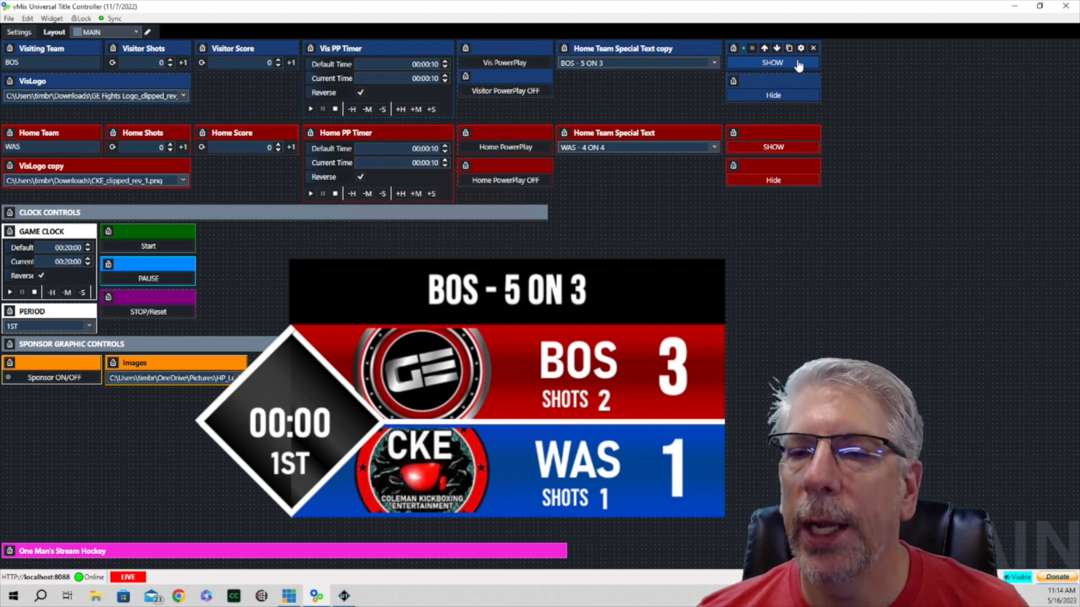
{"action": "left_click", "coordinate": [715, 63]}
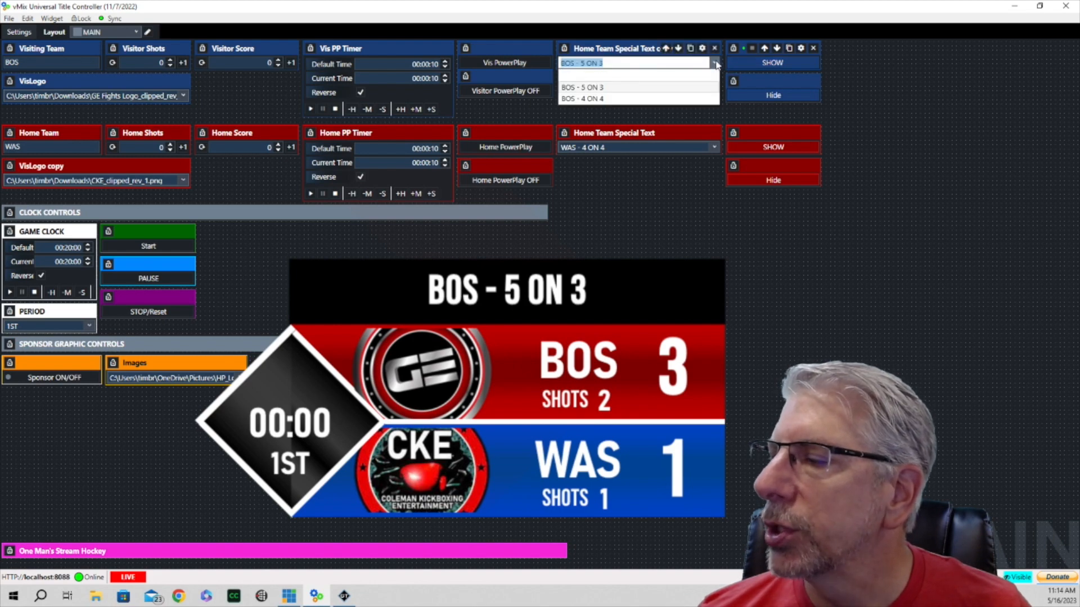
{"action": "left_click", "coordinate": [627, 98]}
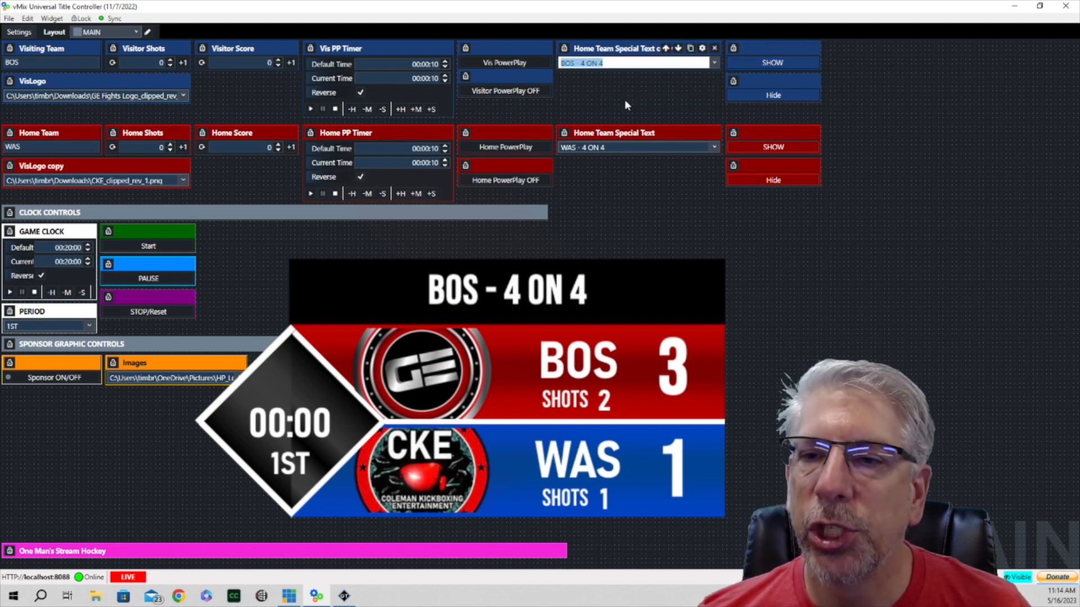
{"action": "left_click", "coordinate": [799, 98]}
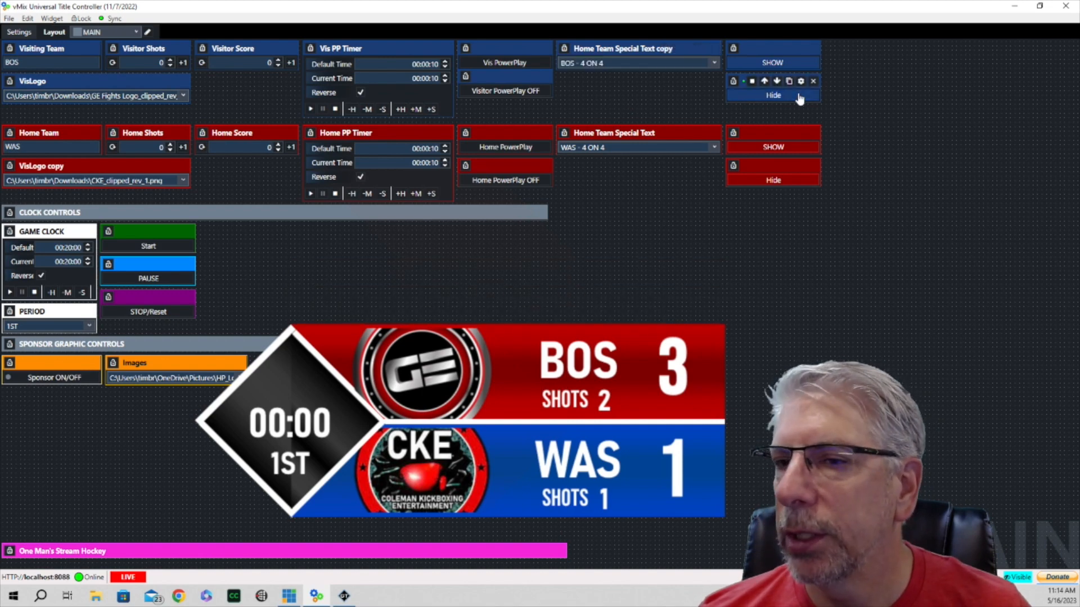
Step: Show the home team's special text bar and switch its text to WAS - 5 ON 3
{"action": "left_click", "coordinate": [774, 147]}
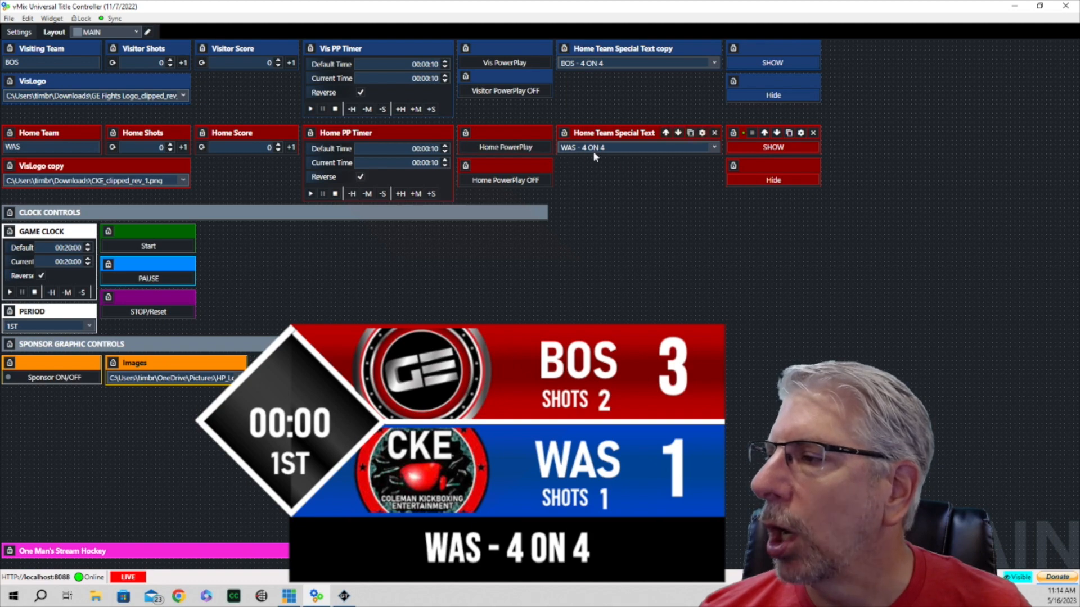
{"action": "left_click", "coordinate": [714, 147]}
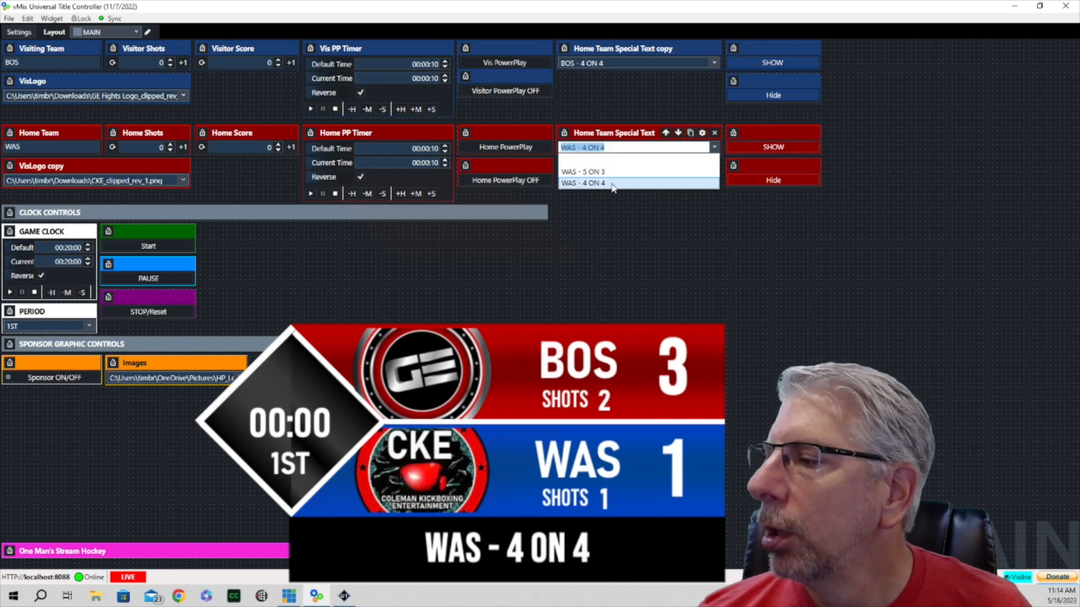
{"action": "left_click", "coordinate": [610, 173]}
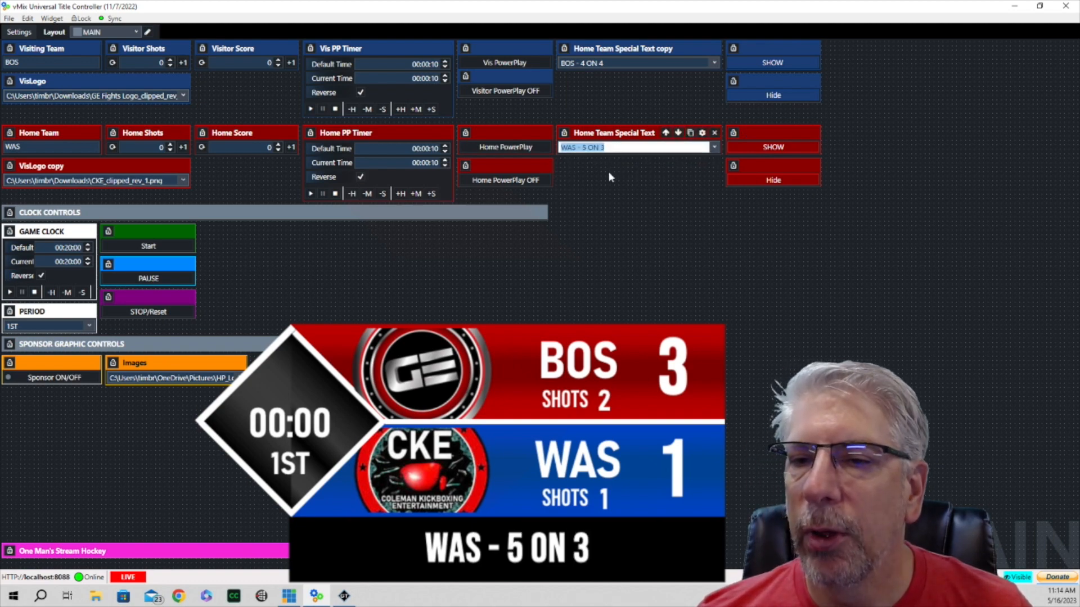
Step: Hide the home team's special text bar and examine the visiting special text list's title mapping and items
{"action": "left_click", "coordinate": [790, 181]}
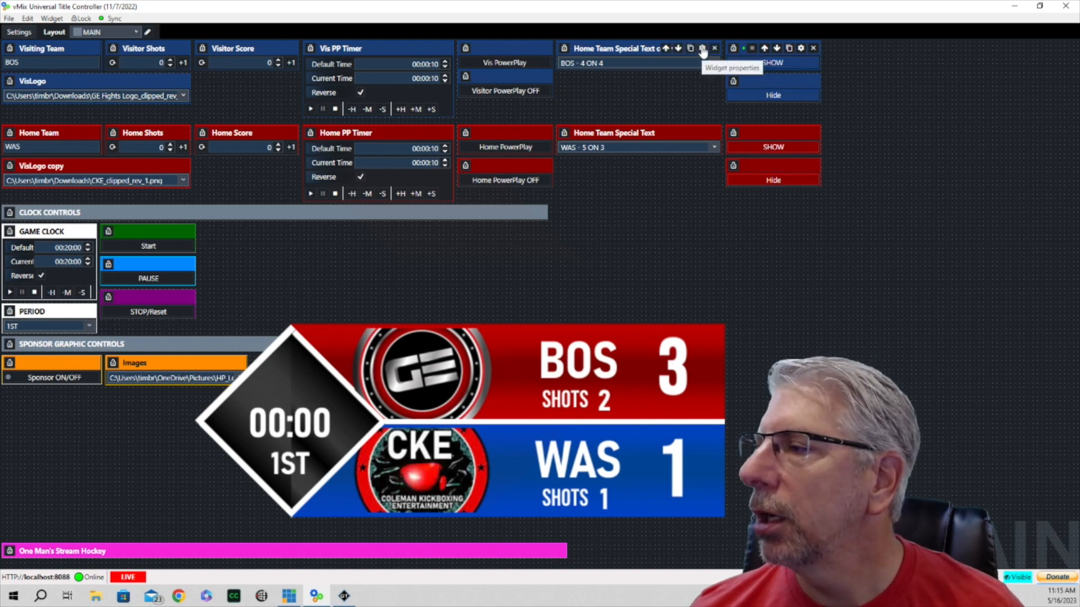
{"action": "left_click", "coordinate": [702, 49]}
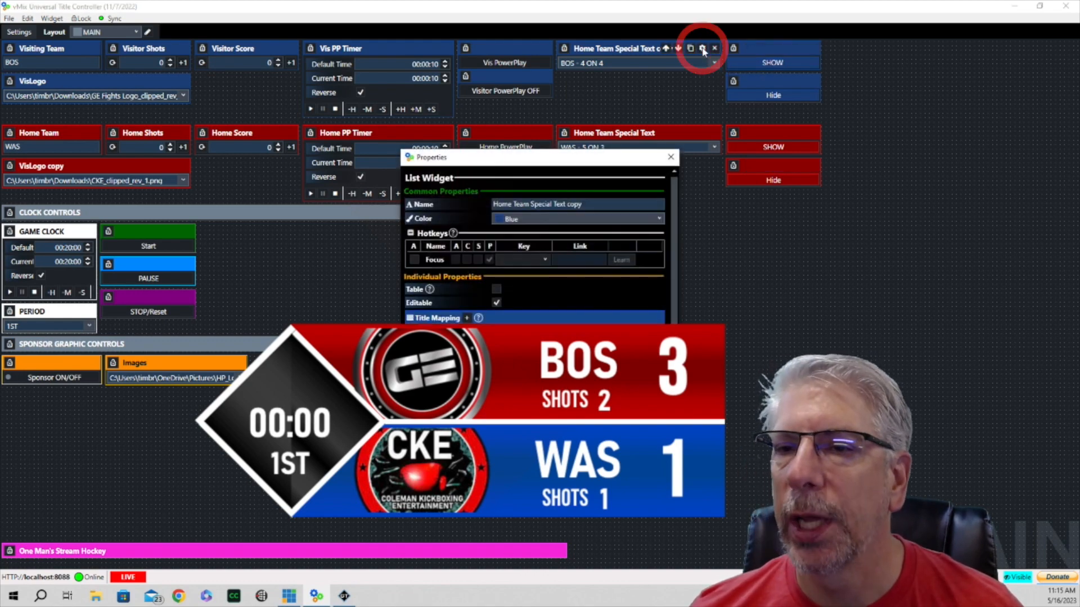
{"action": "left_click_drag", "start_coordinate": [536, 162], "coordinate": [514, 42]}
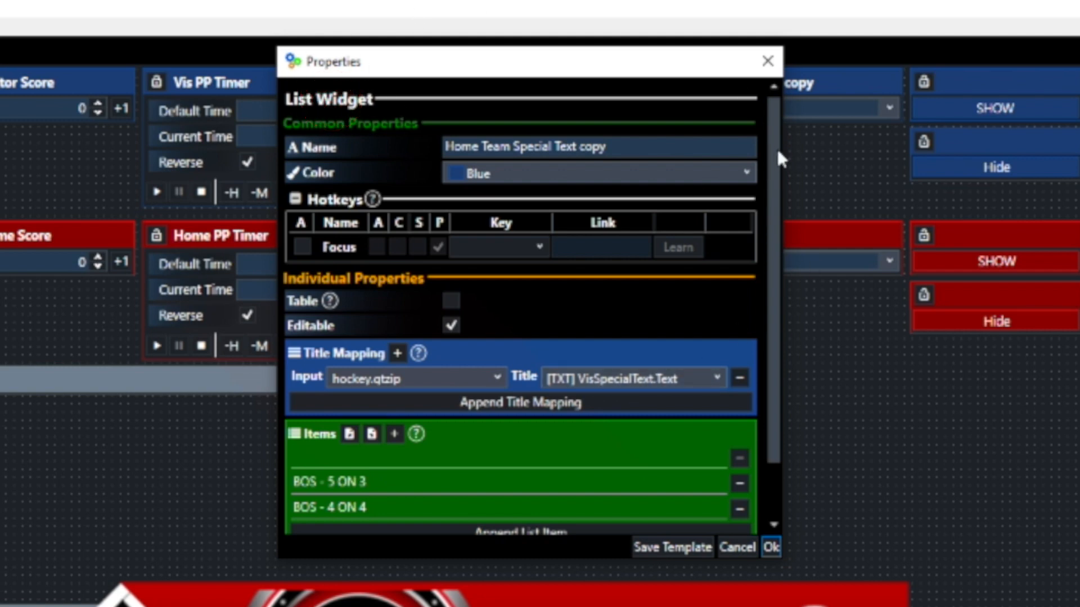
{"action": "left_click_drag", "start_coordinate": [770, 160], "coordinate": [754, 227]}
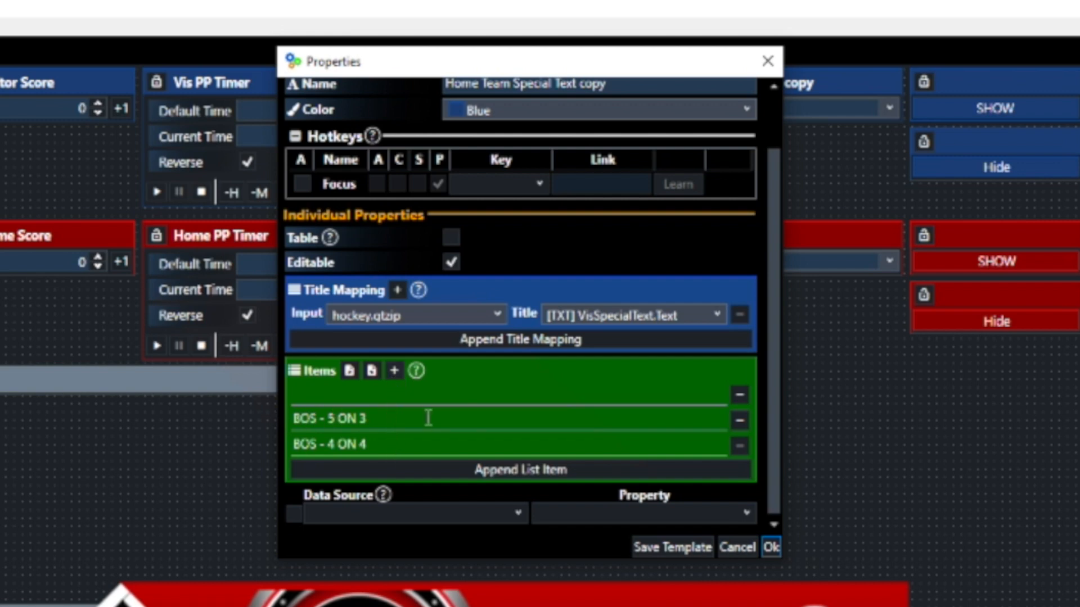
Step: Add a blank item to the visiting team's special text list and accept the widget properties
{"action": "left_click", "coordinate": [396, 372]}
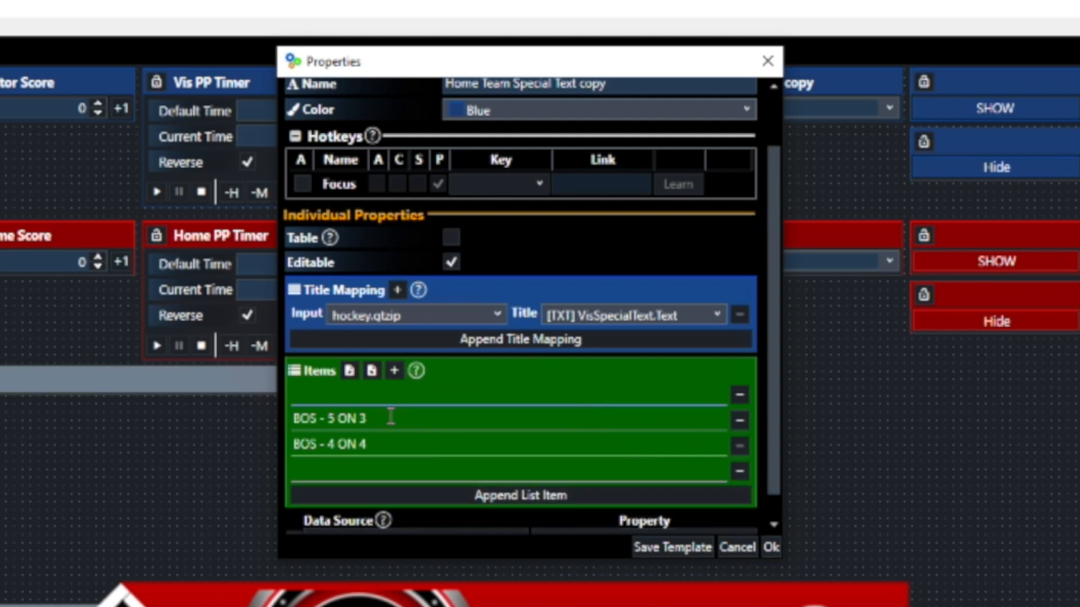
{"action": "left_click", "coordinate": [329, 469]}
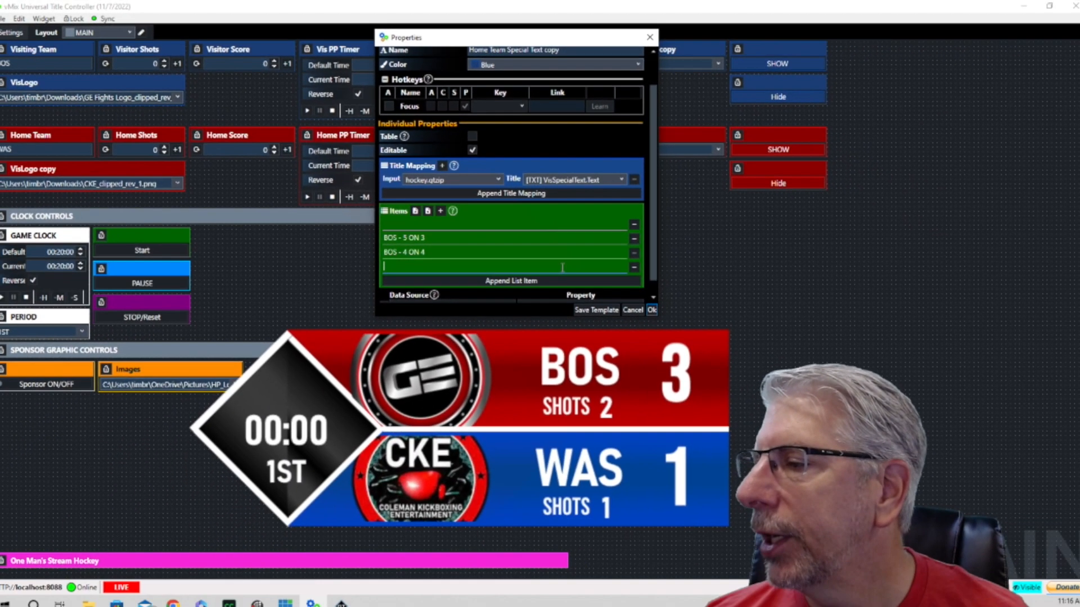
{"action": "left_click_drag", "start_coordinate": [653, 216], "coordinate": [652, 119]}
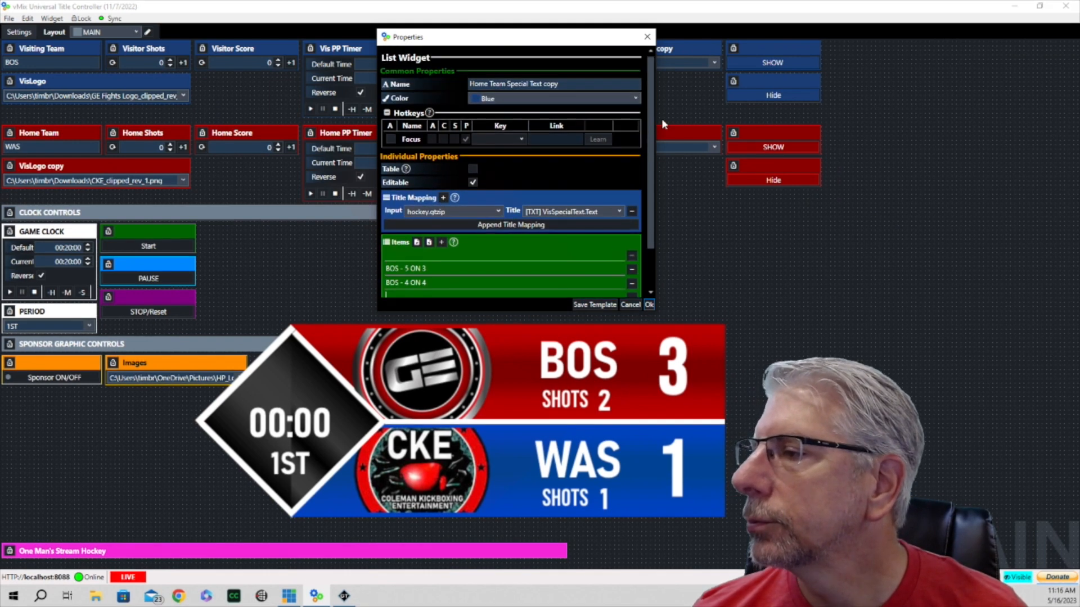
{"action": "left_click", "coordinate": [649, 305]}
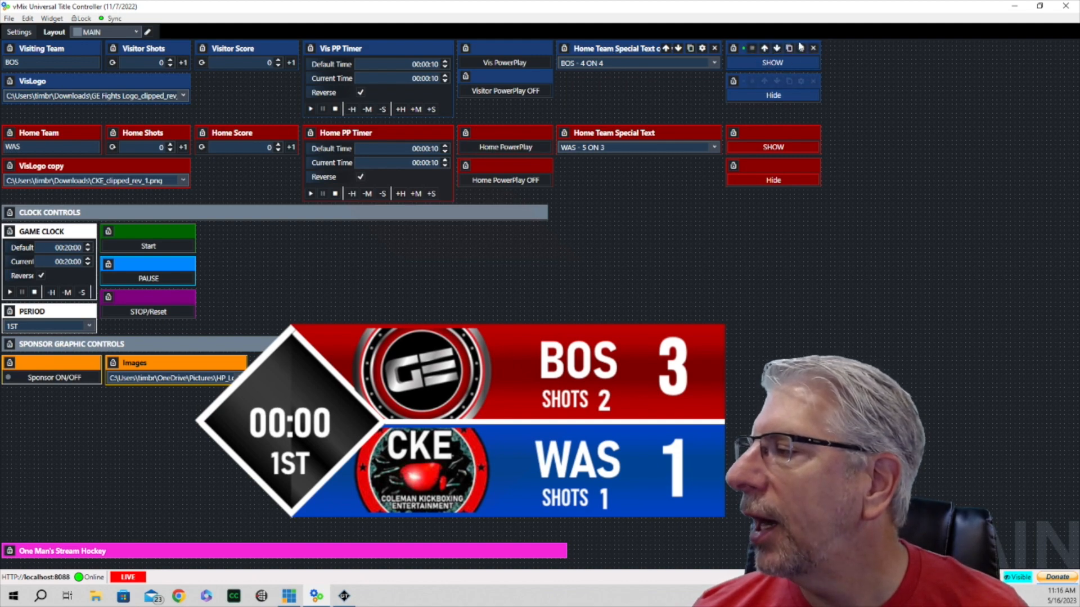
Step: Examine the visiting SHOW button's script, comparing the input, index and type of its two SetXVisibleOn commands
{"action": "left_click", "coordinate": [801, 48]}
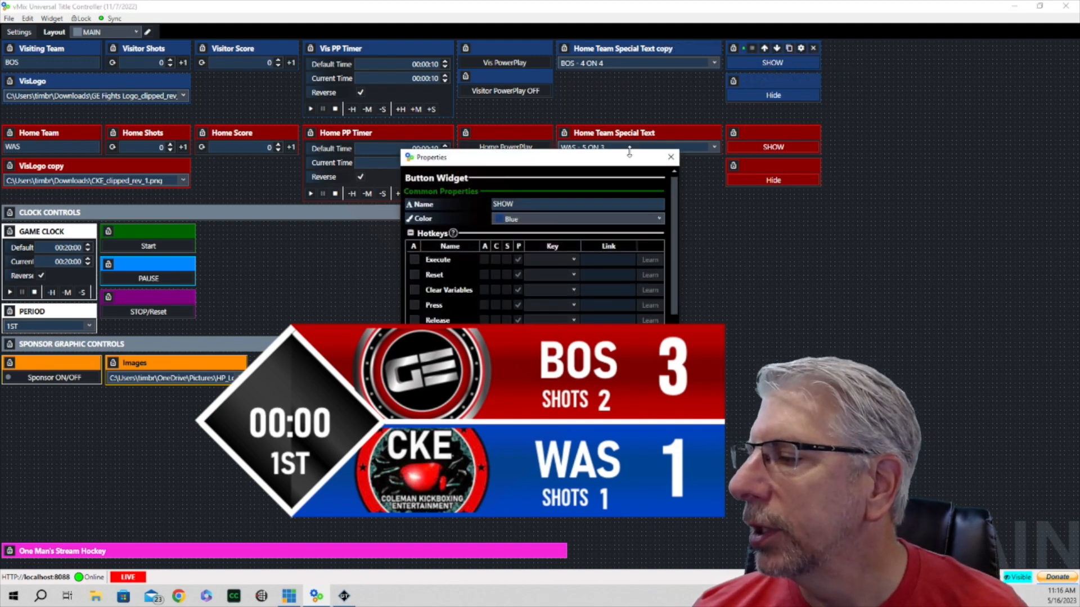
{"action": "left_click_drag", "start_coordinate": [630, 152], "coordinate": [594, 25]}
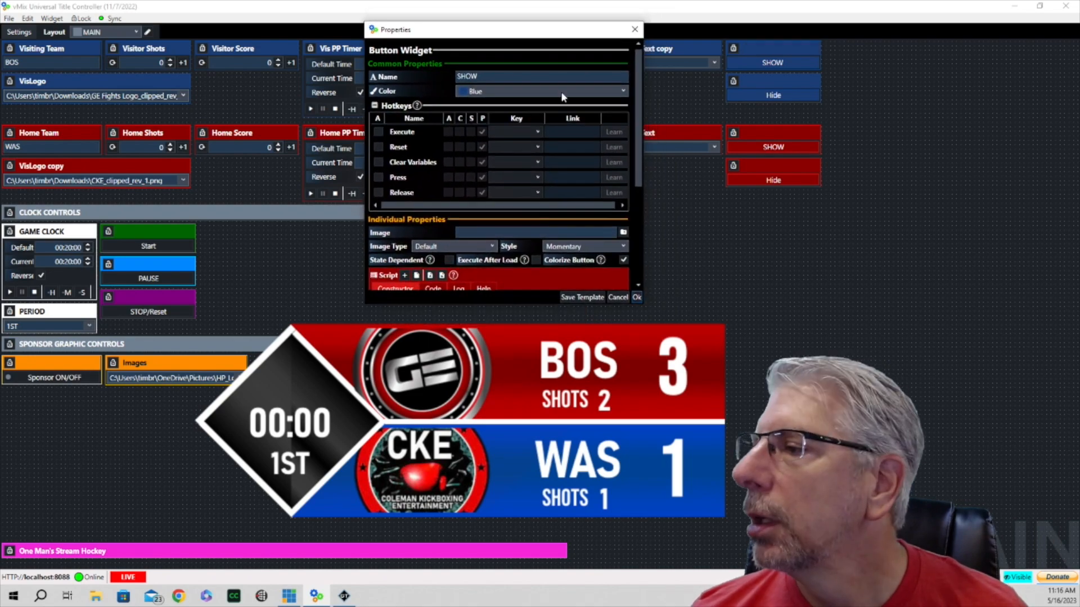
{"action": "left_click_drag", "start_coordinate": [641, 97], "coordinate": [621, 141]}
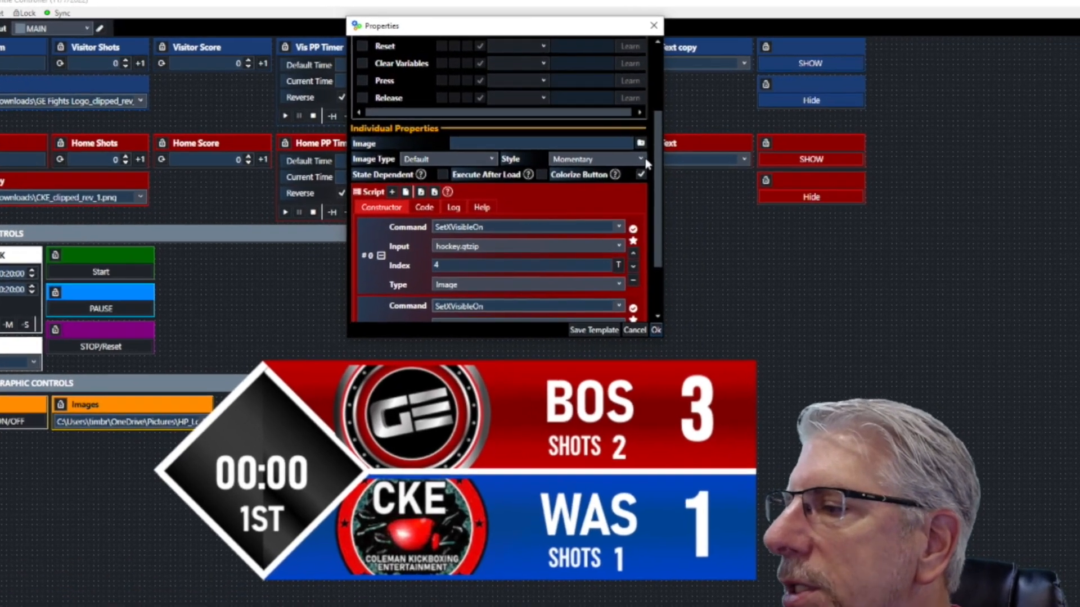
{"action": "scroll", "coordinate": [647, 169], "scroll_direction": "down", "scroll_amount": 3}
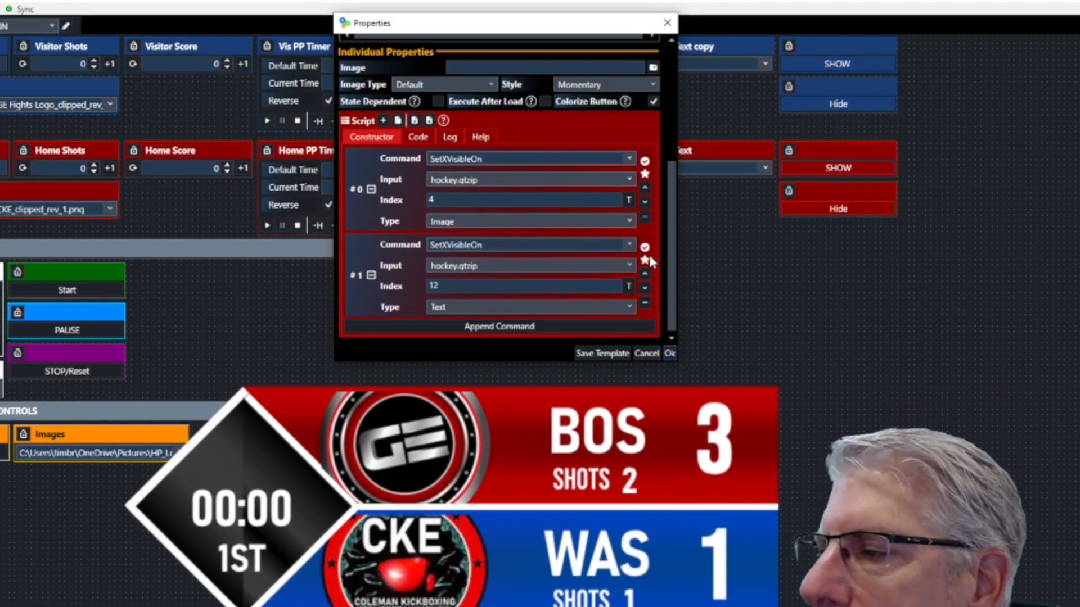
{"action": "scroll", "coordinate": [663, 197], "scroll_direction": "up", "scroll_amount": 2}
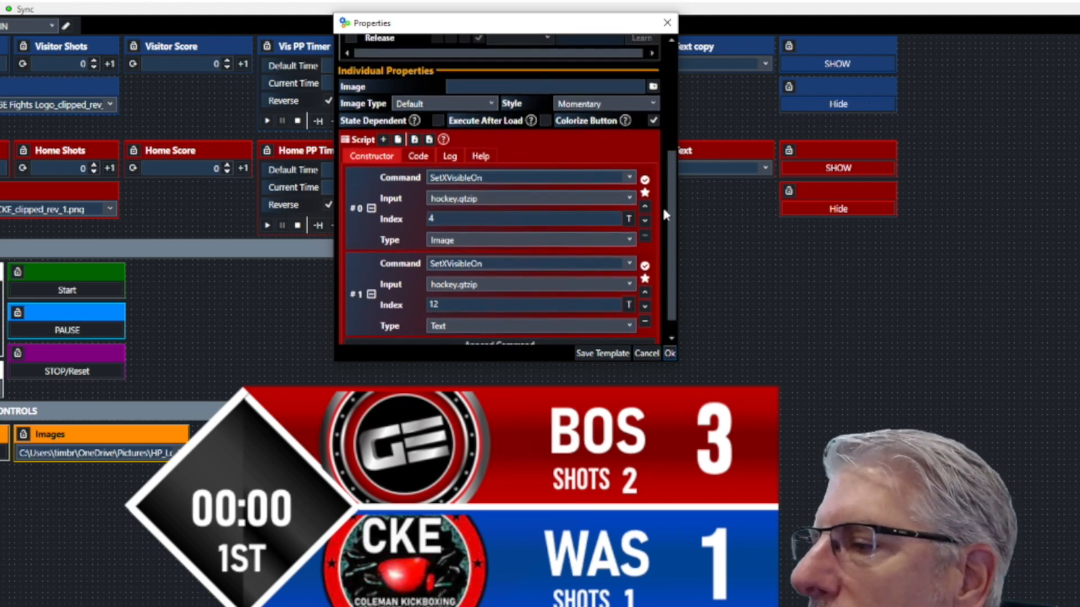
{"action": "scroll", "coordinate": [662, 205], "scroll_direction": "down", "scroll_amount": 2}
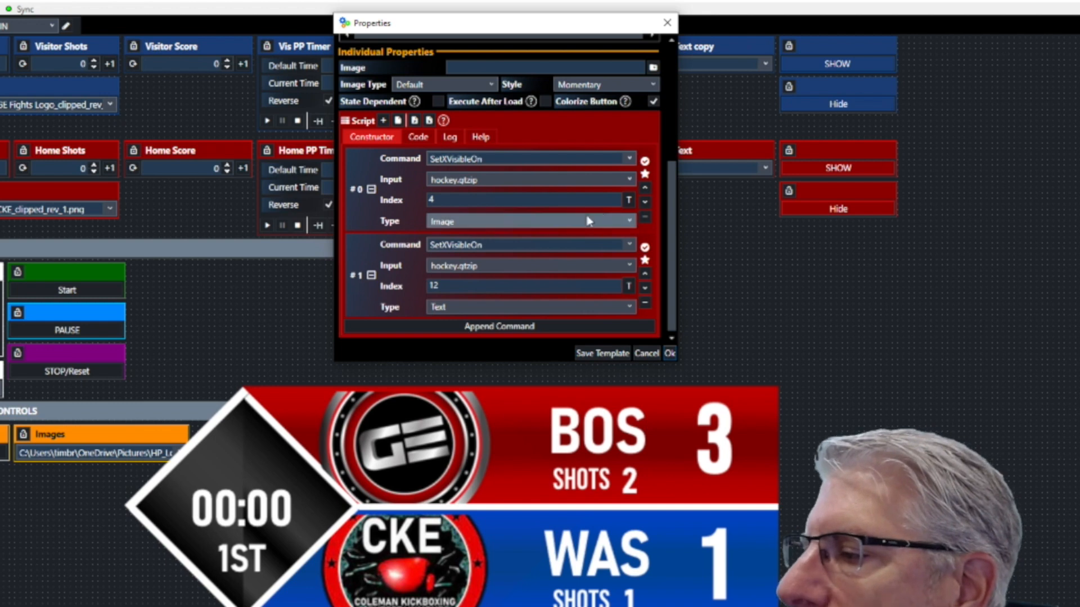
Step: Set the index of the visiting SHOW script's image command to 12 from the title field list and accept the properties
{"action": "left_click", "coordinate": [628, 199]}
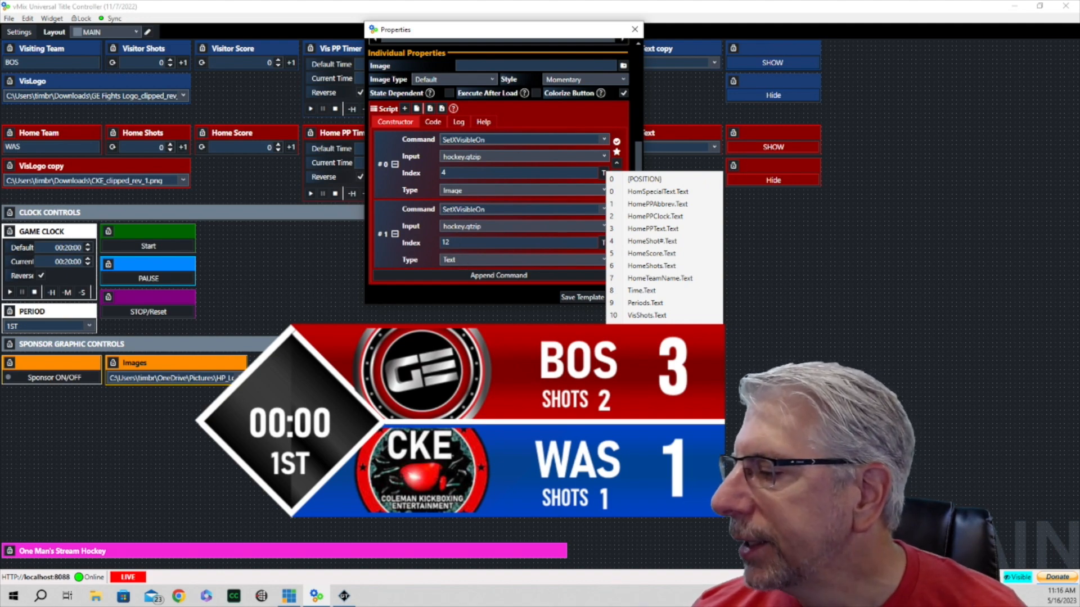
{"action": "left_click", "coordinate": [653, 341]}
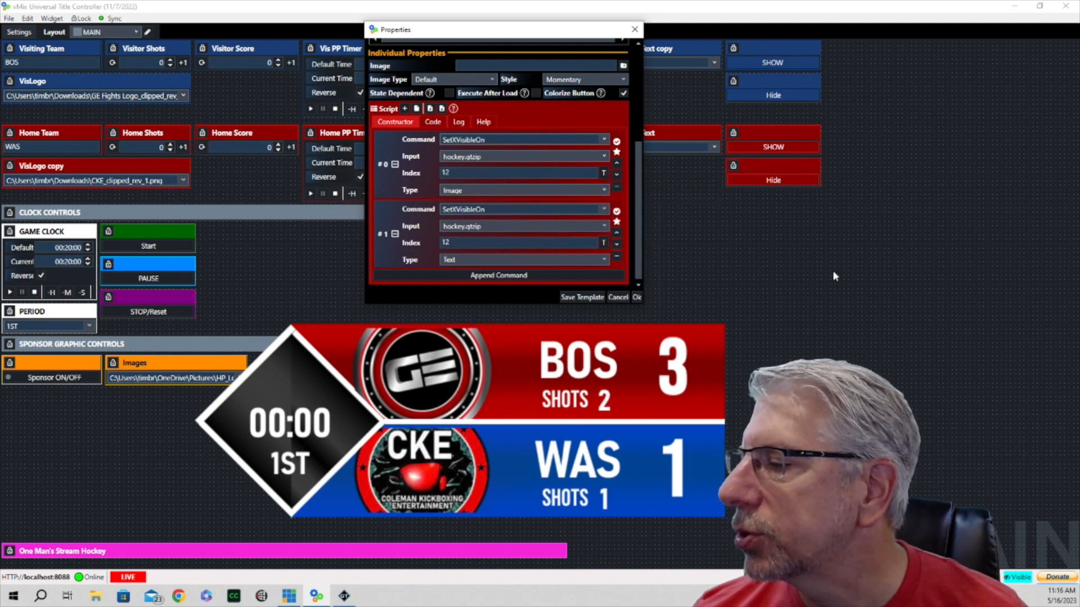
{"action": "left_click", "coordinate": [637, 298]}
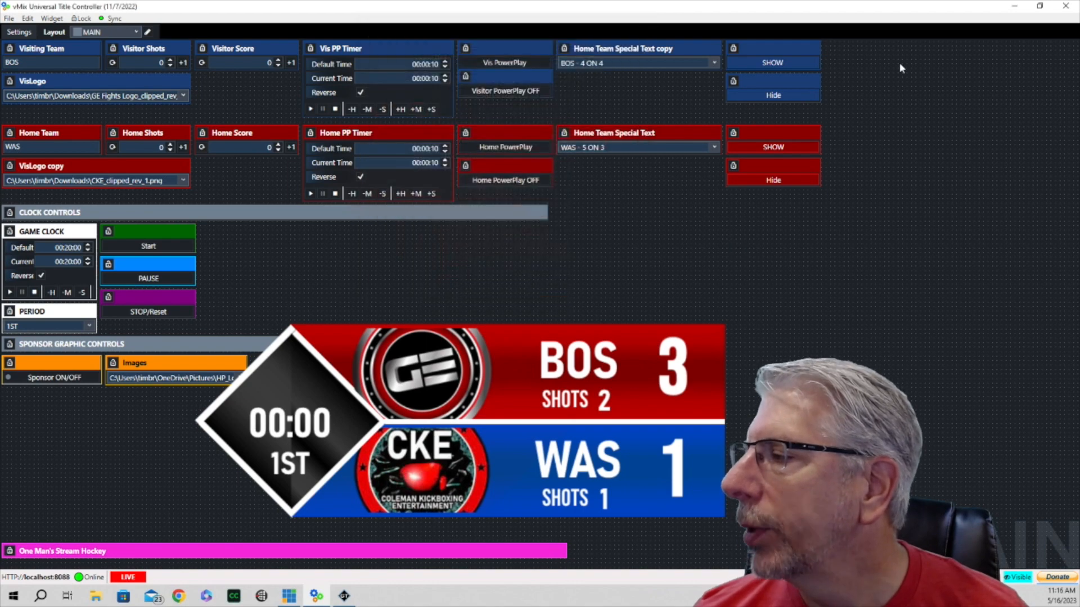
Step: Show the visiting team's special text bar and open the properties of its Hide button
{"action": "left_click", "coordinate": [781, 66]}
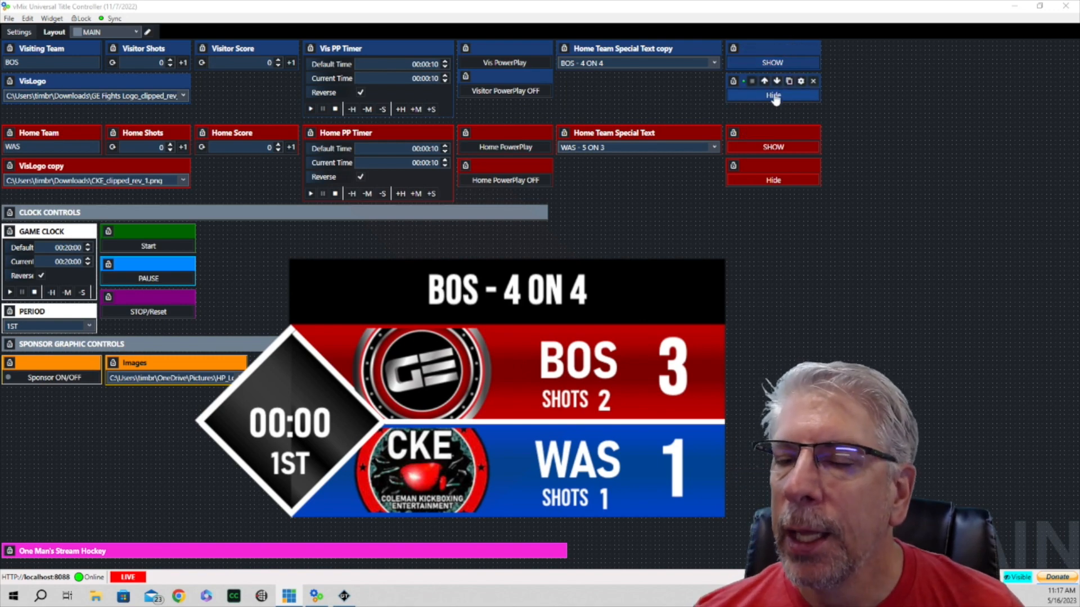
{"action": "left_click", "coordinate": [801, 81]}
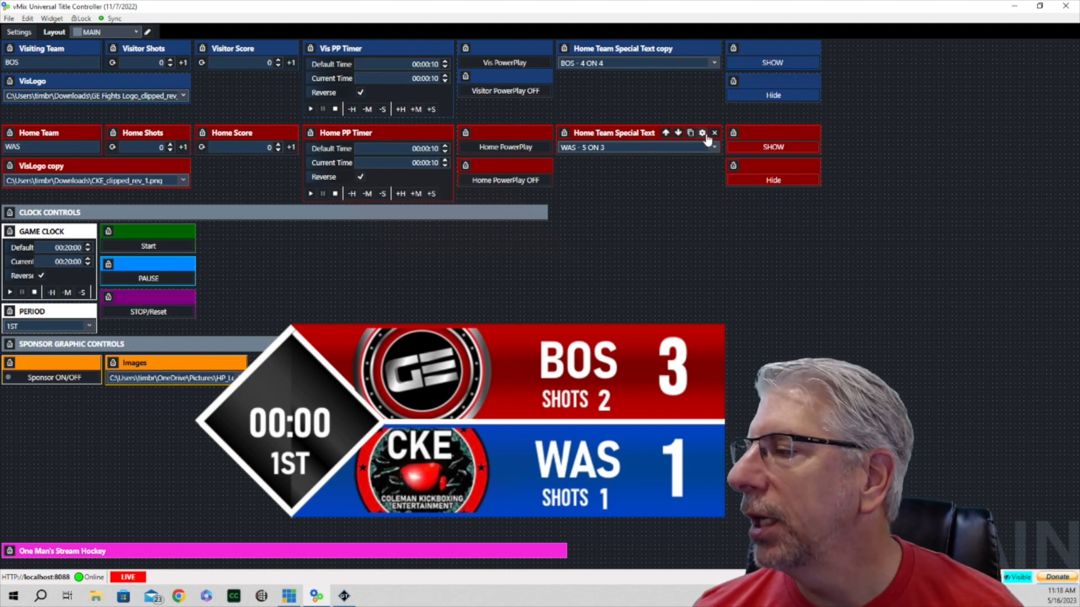
Step: Review the Home Team Special Text list's name, title mapping and items, and close its properties
{"action": "left_click", "coordinate": [702, 132]}
{"action": "left_click_drag", "start_coordinate": [634, 161], "coordinate": [593, 27]}
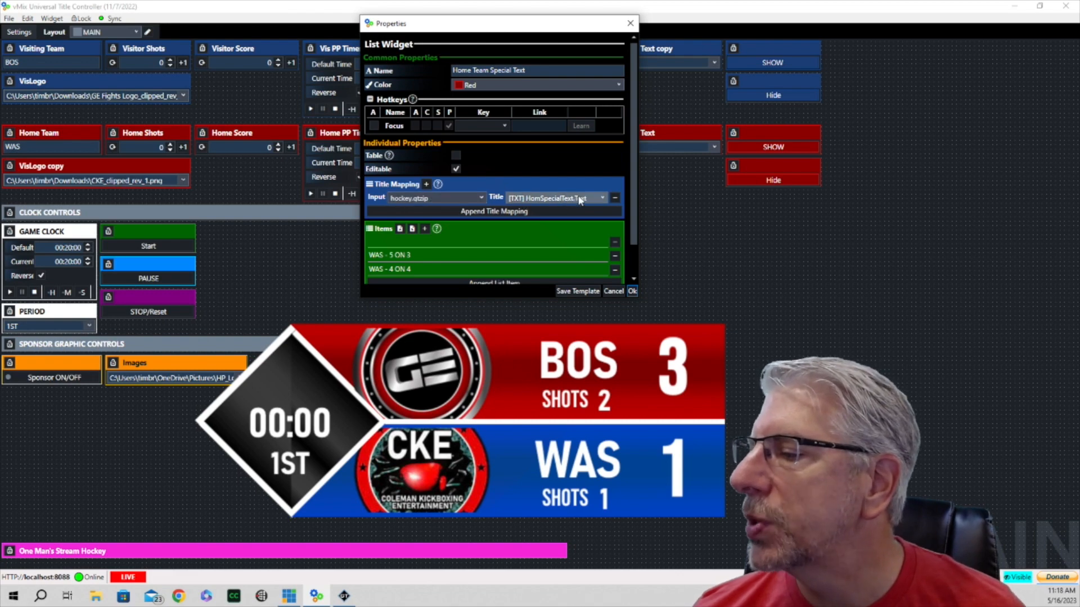
{"action": "scroll", "coordinate": [558, 217], "scroll_direction": "down", "scroll_amount": 1}
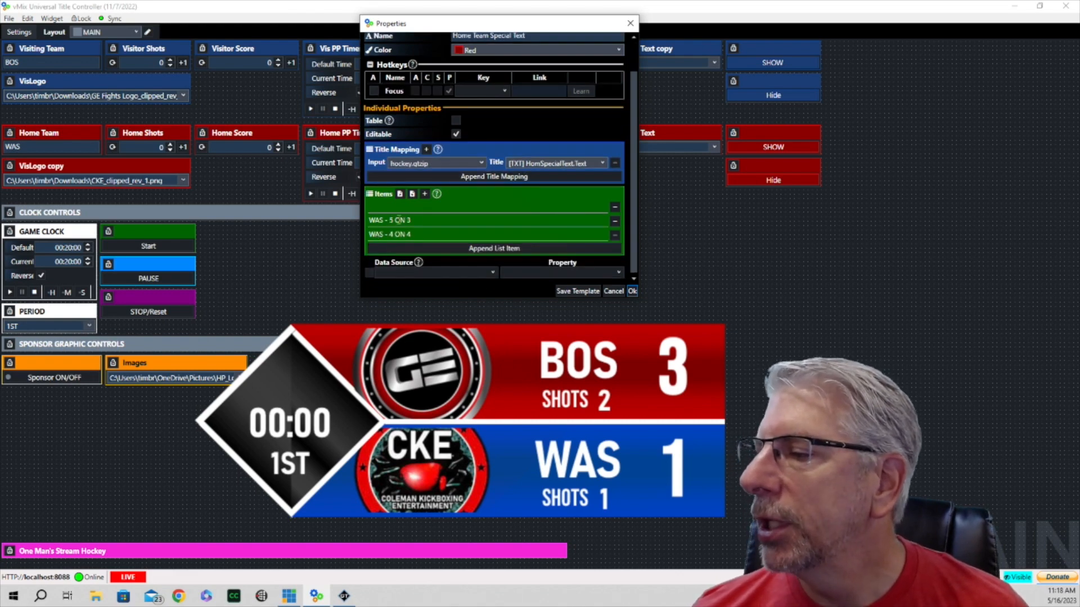
{"action": "scroll", "coordinate": [424, 216], "scroll_direction": "up", "scroll_amount": 1}
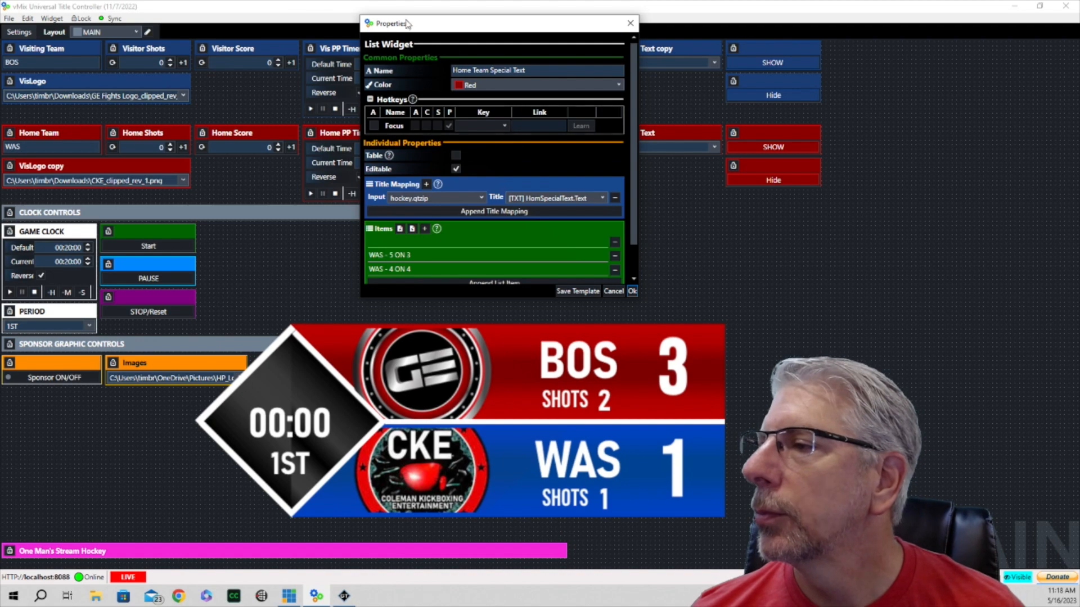
{"action": "left_click", "coordinate": [374, 44]}
{"action": "scroll", "coordinate": [544, 240], "scroll_direction": "down", "scroll_amount": 1}
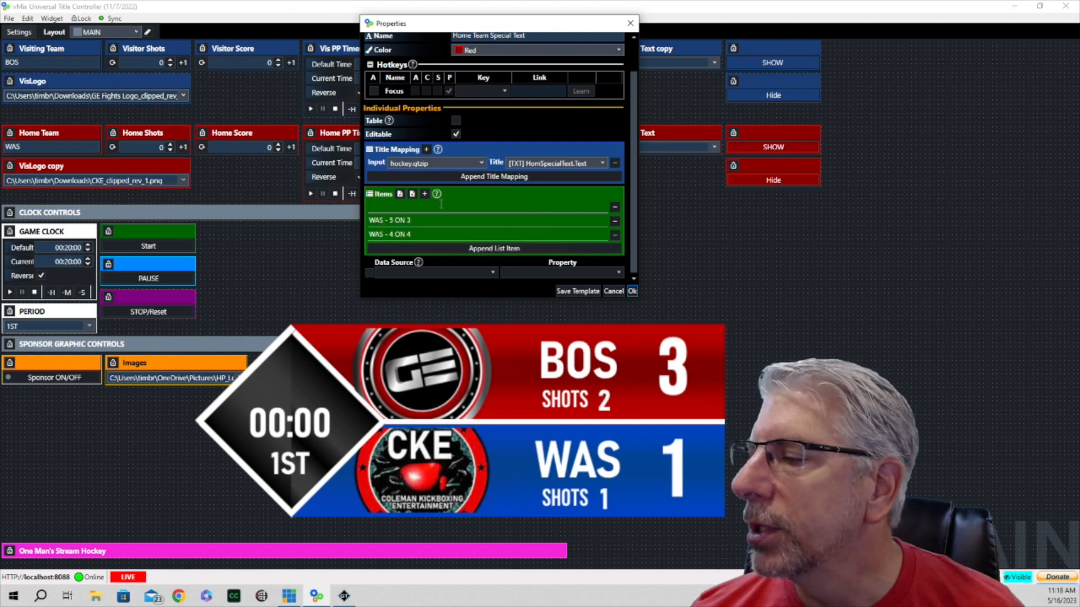
{"action": "left_click", "coordinate": [632, 291]}
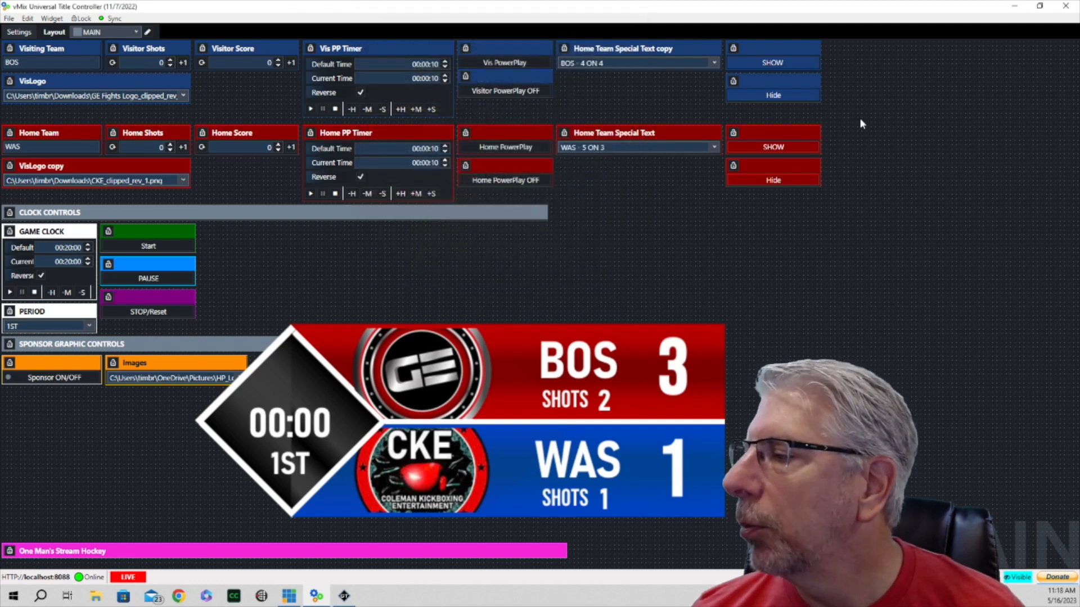
Step: Show the home team's special text bar, switch its text to WAS - 4 ON 4, and hide the bar
{"action": "left_click", "coordinate": [779, 148]}
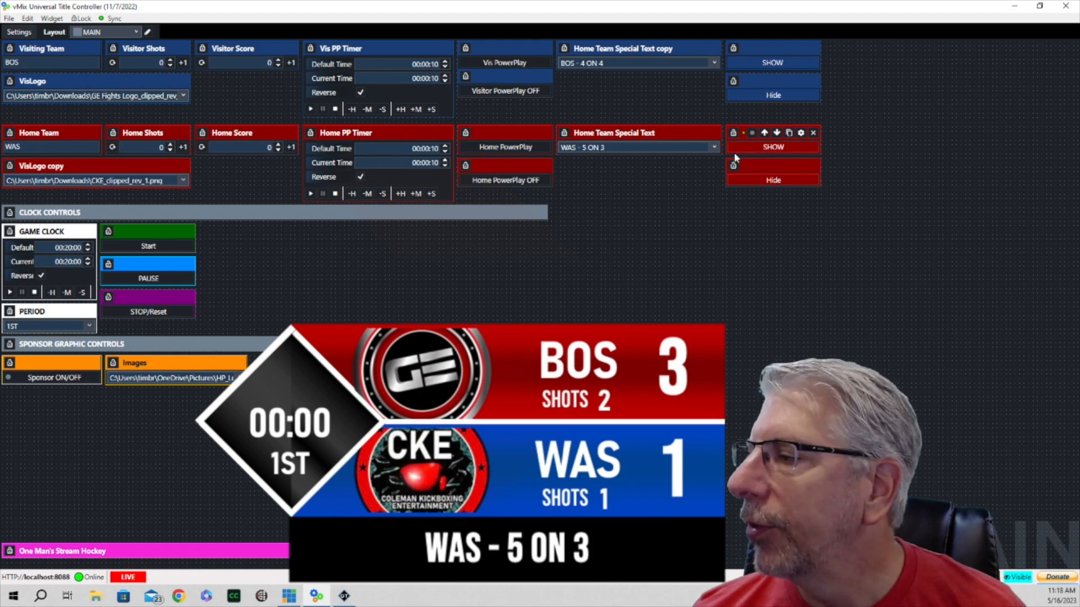
{"action": "left_click", "coordinate": [712, 147]}
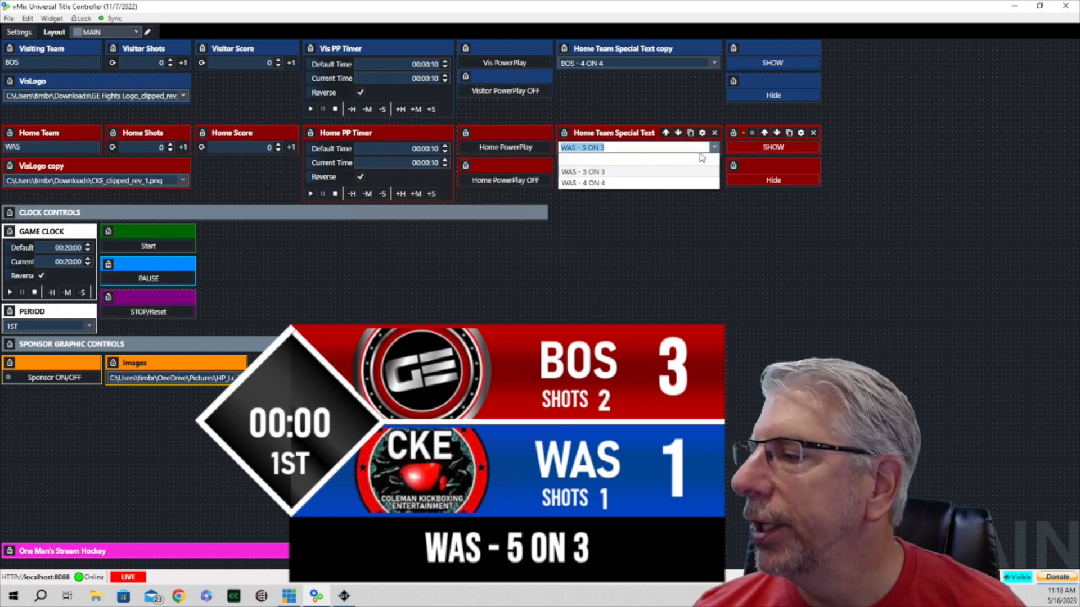
{"action": "left_click", "coordinate": [633, 183]}
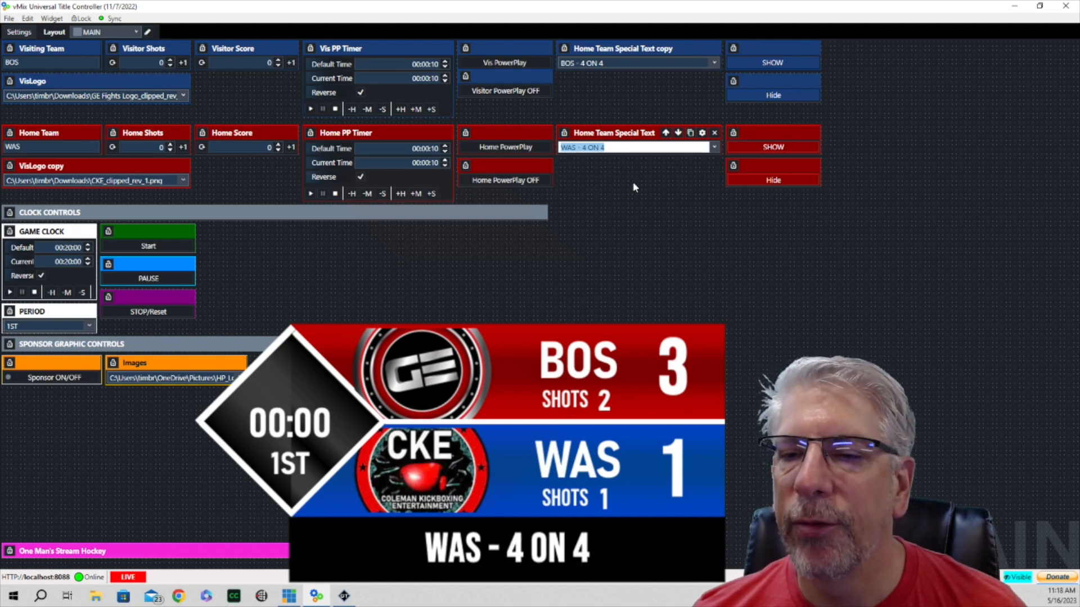
{"action": "left_click", "coordinate": [784, 181]}
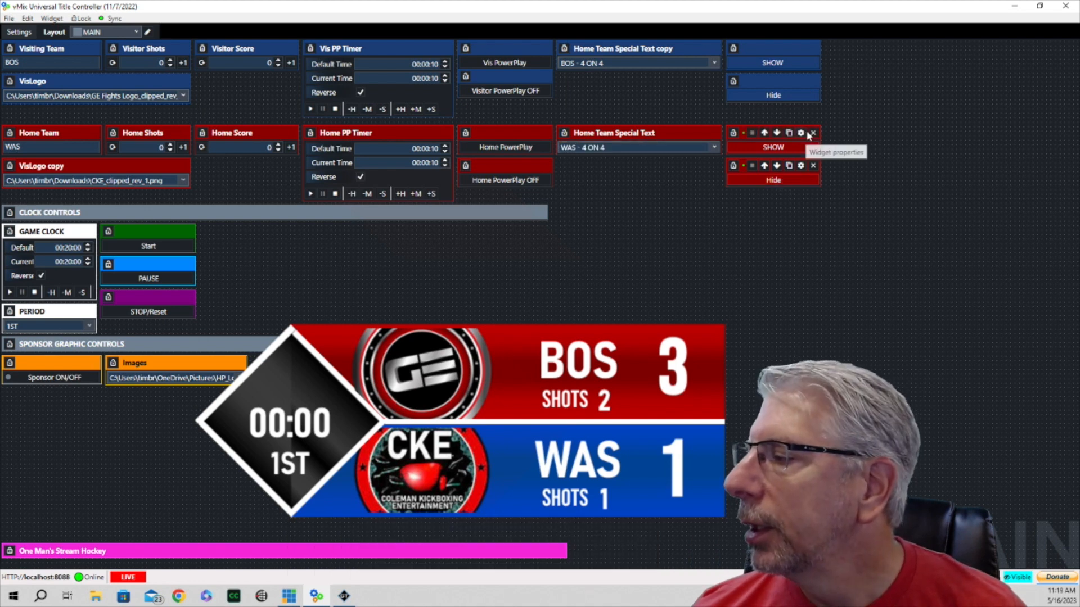
Step: Examine the home SHOW button's SetXVisibleOn commands and check the image command's index against the title field list
{"action": "left_click", "coordinate": [801, 133]}
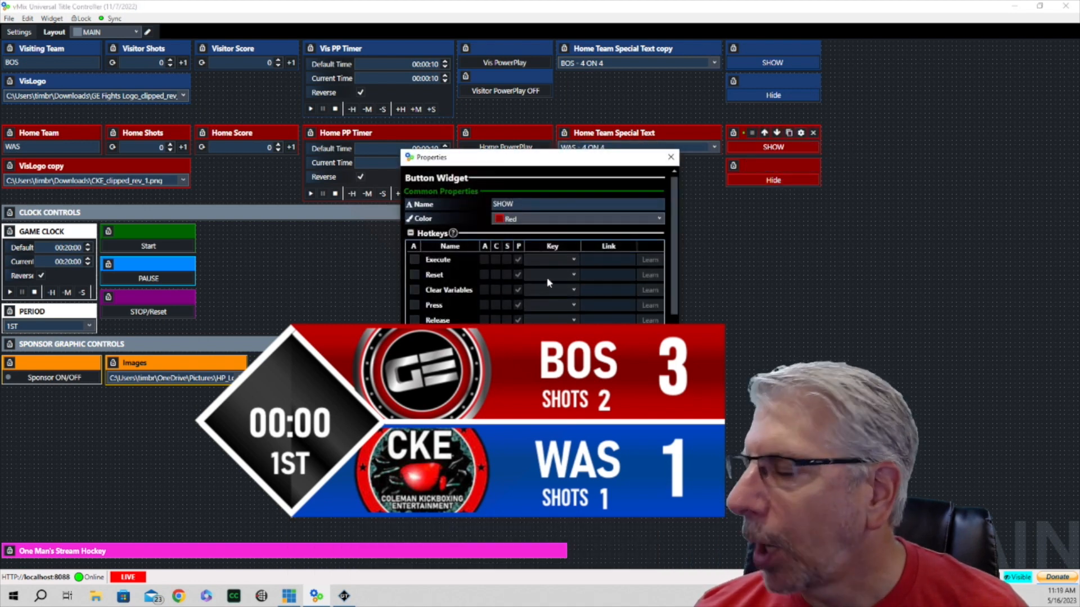
{"action": "scroll", "coordinate": [557, 268], "scroll_direction": "down", "scroll_amount": 10}
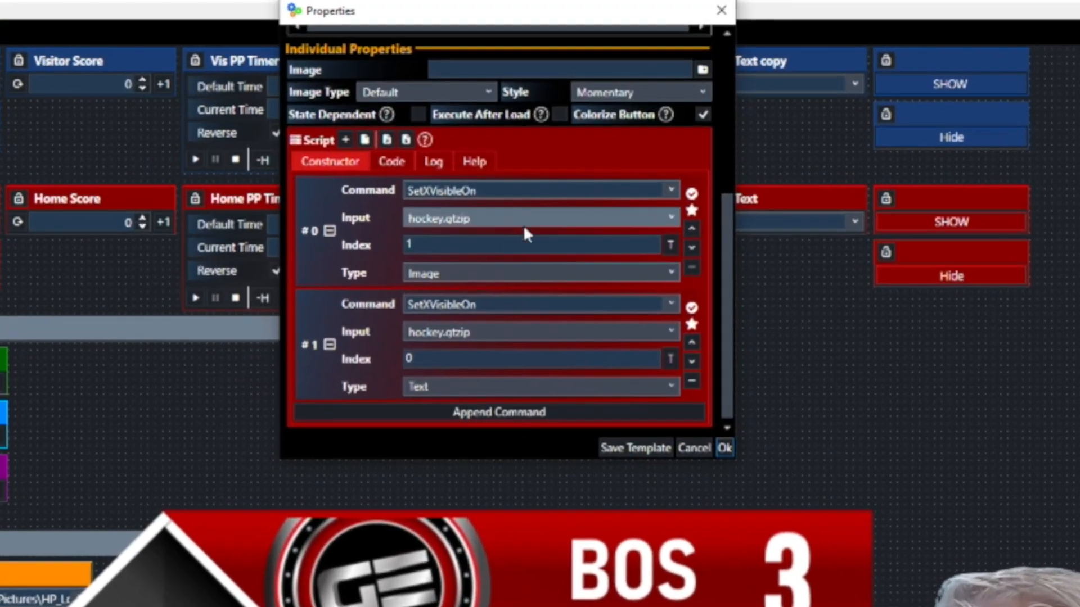
{"action": "left_click", "coordinate": [670, 246]}
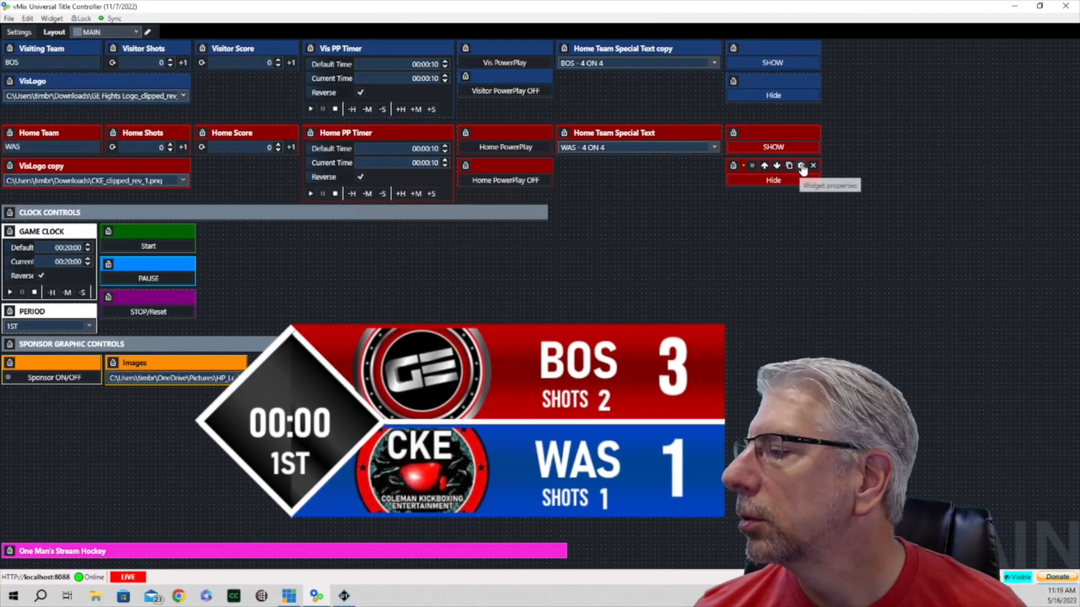
Step: Examine the home Hide button's script, checking the input, index and type of its two SetXVisibleOff commands
{"action": "left_click", "coordinate": [801, 166]}
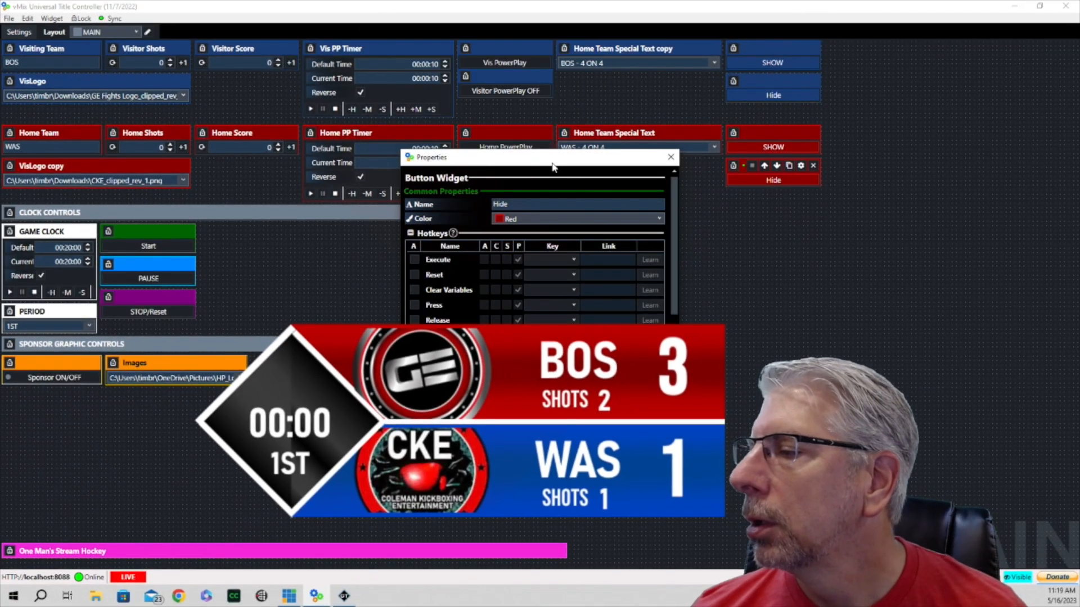
{"action": "left_click_drag", "start_coordinate": [551, 158], "coordinate": [530, 35]}
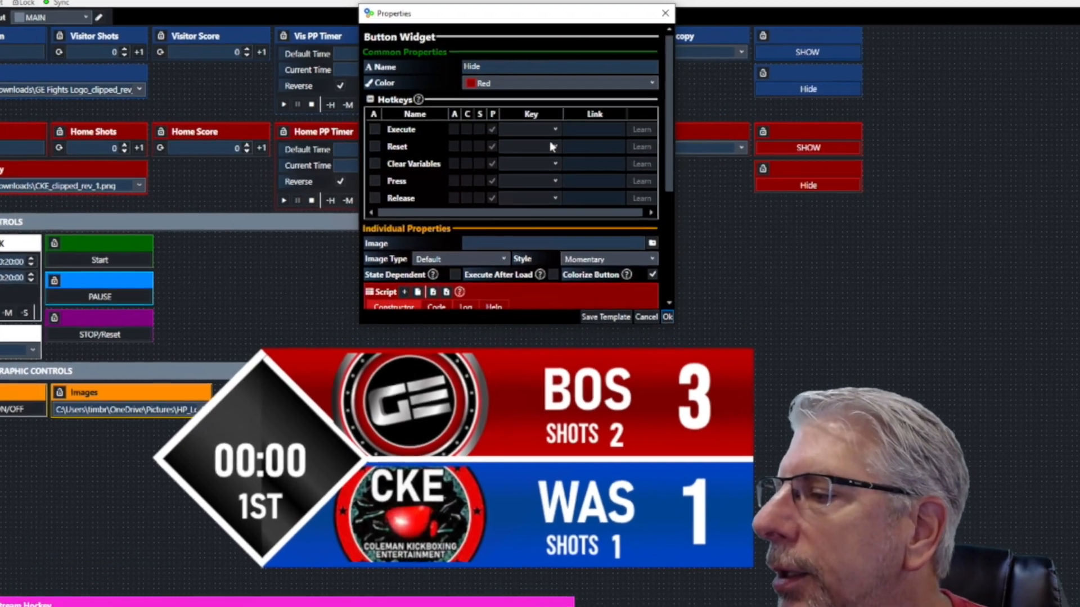
{"action": "scroll", "coordinate": [550, 158], "scroll_direction": "down", "scroll_amount": 2}
{"action": "scroll", "coordinate": [564, 164], "scroll_direction": "down", "scroll_amount": 3}
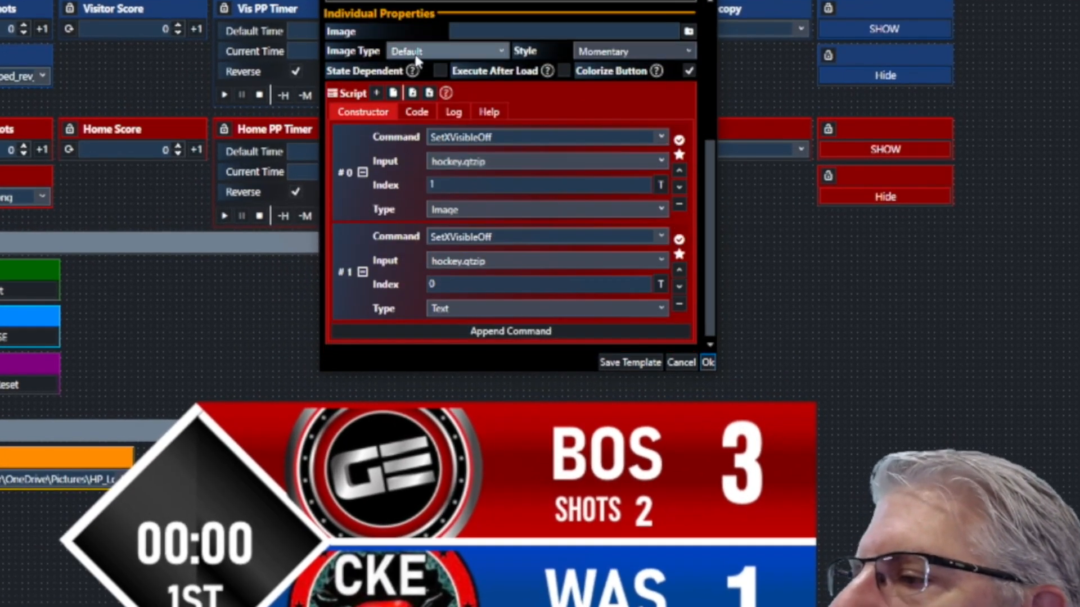
{"action": "scroll", "coordinate": [595, 144], "scroll_direction": "up", "scroll_amount": 2}
{"action": "scroll", "coordinate": [595, 145], "scroll_direction": "down", "scroll_amount": 2}
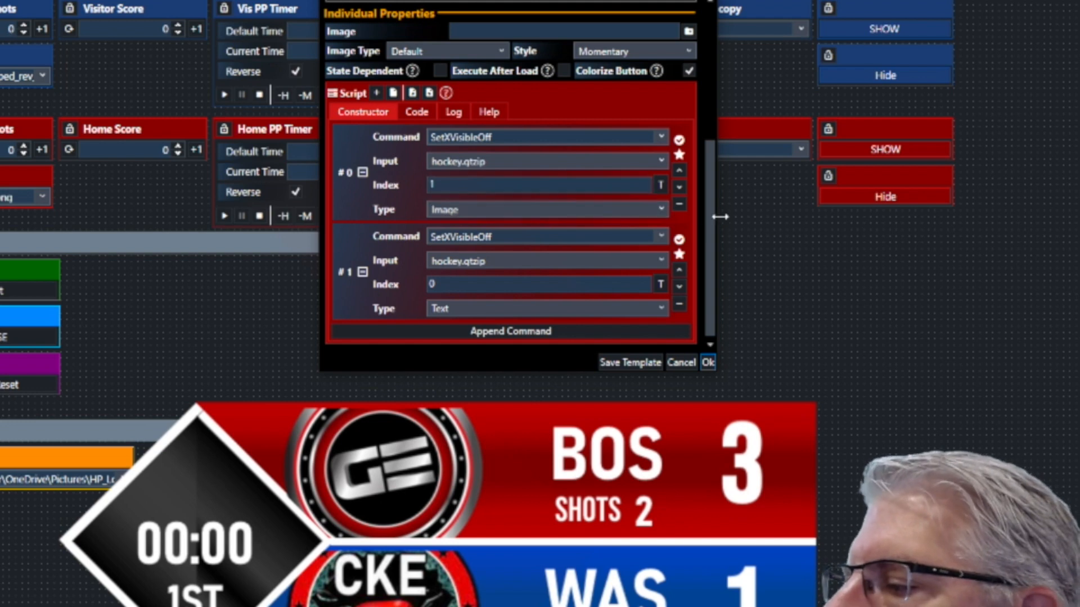
Step: Check the index for the home special text in the title field list of the Hide button's first SetXVisibleOff command
{"action": "left_click", "coordinate": [662, 186]}
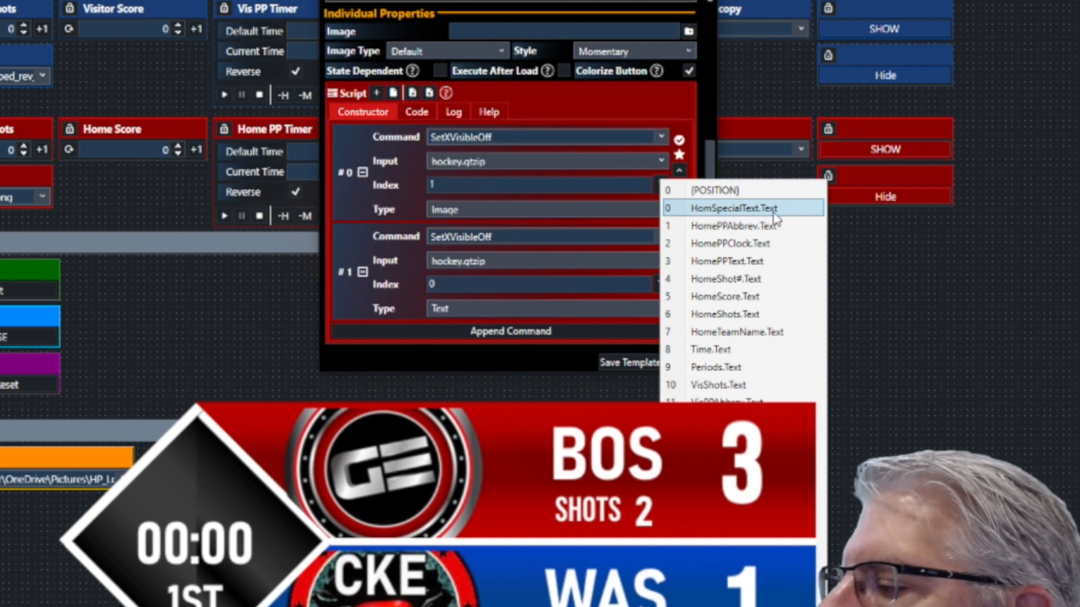
{"action": "left_click", "coordinate": [748, 208]}
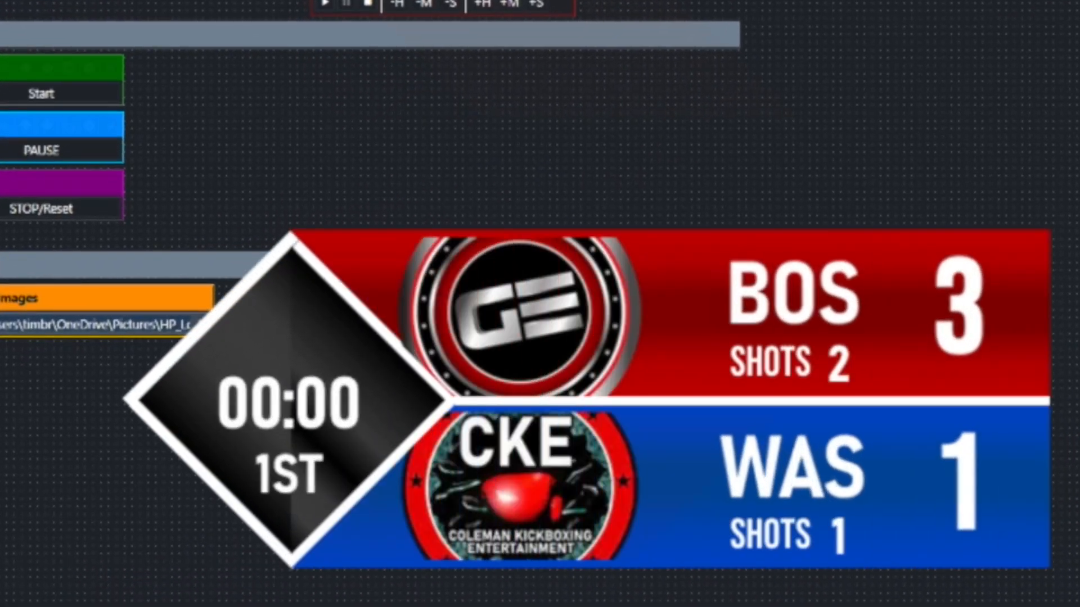
Step: Start the game clock, and test the home team's special text bar reading NYR - 4 ON 4 by showing and hiding it
{"action": "left_click", "coordinate": [67, 95]}
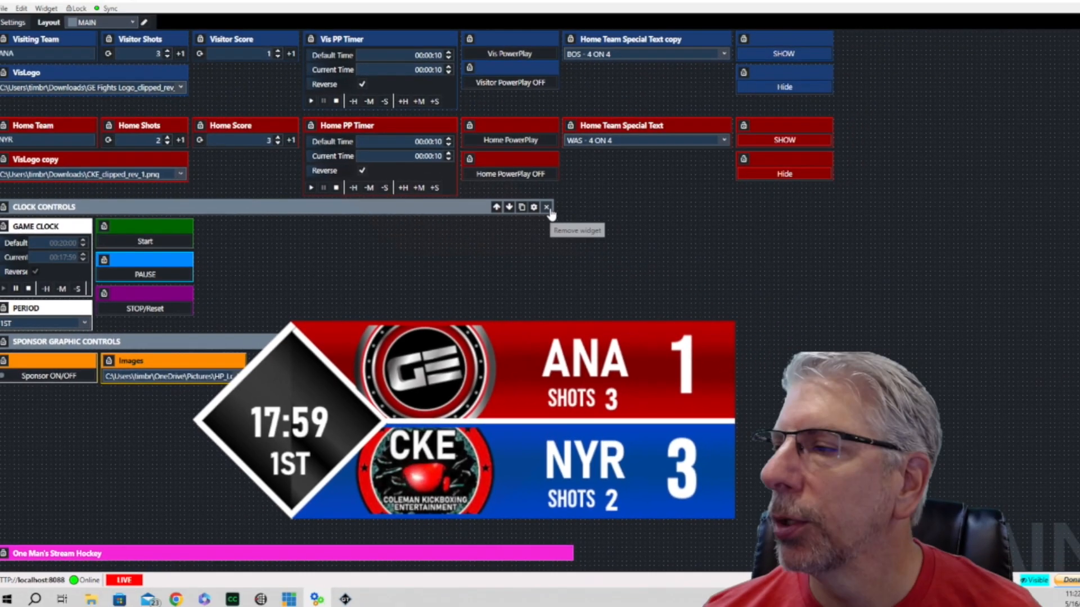
{"action": "left_click", "coordinate": [514, 120]}
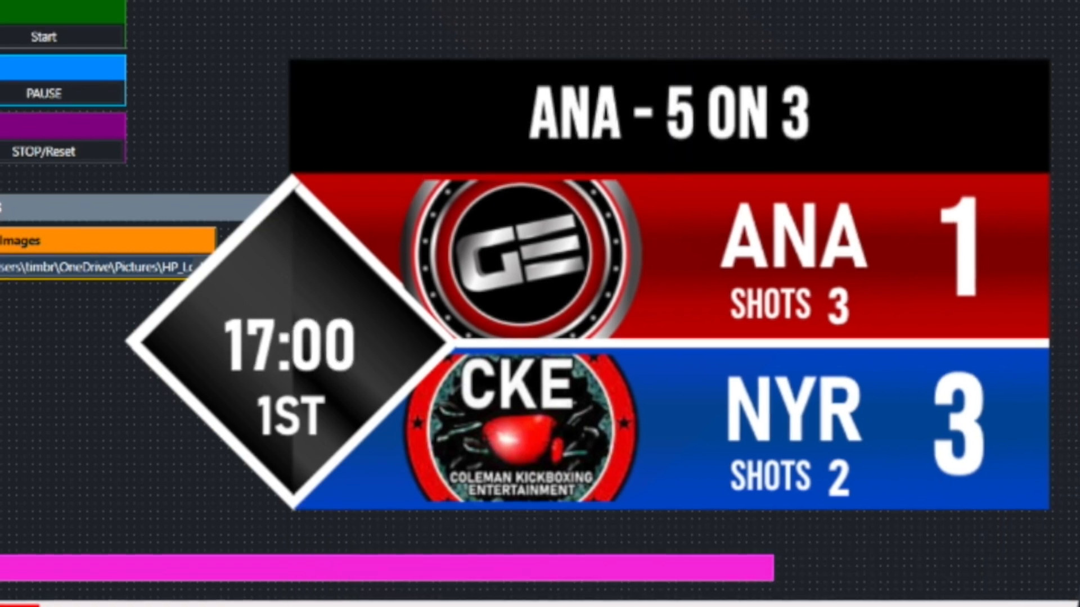
{"action": "left_click", "coordinate": [781, 149]}
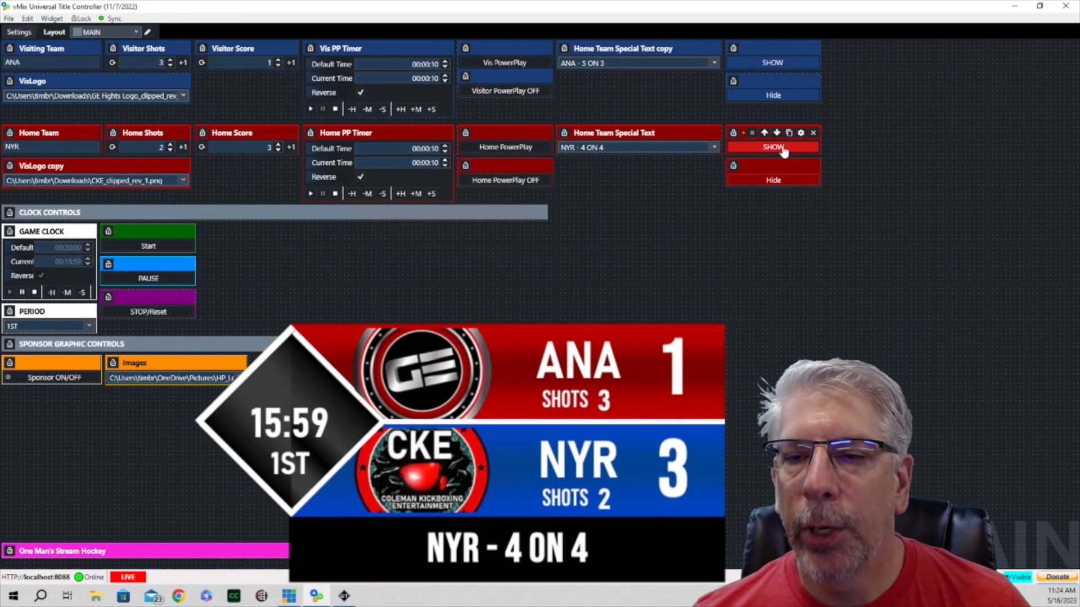
{"action": "left_click", "coordinate": [785, 181]}
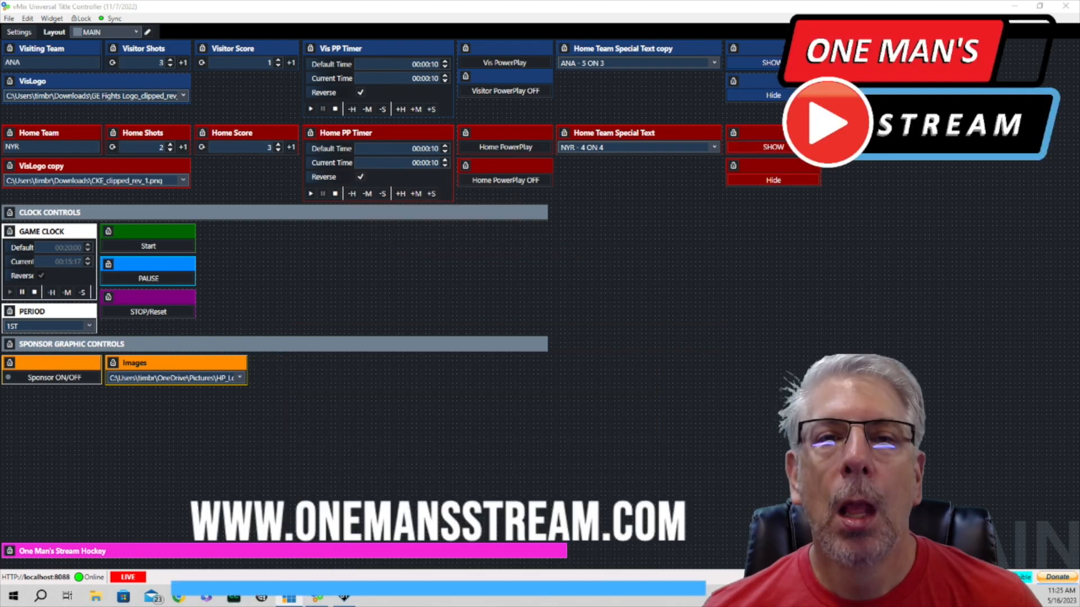